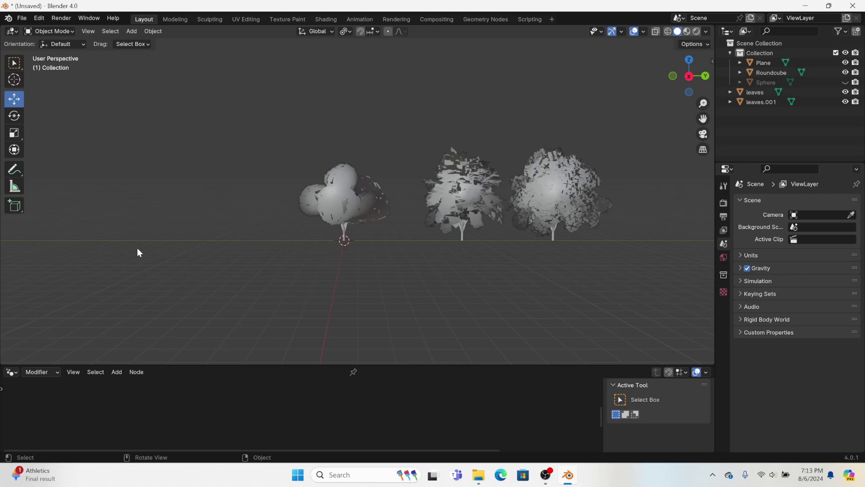
# Set the viewport shading to Material Preview and delete the small plane in front of the trees
pyautogui.click(697, 31)
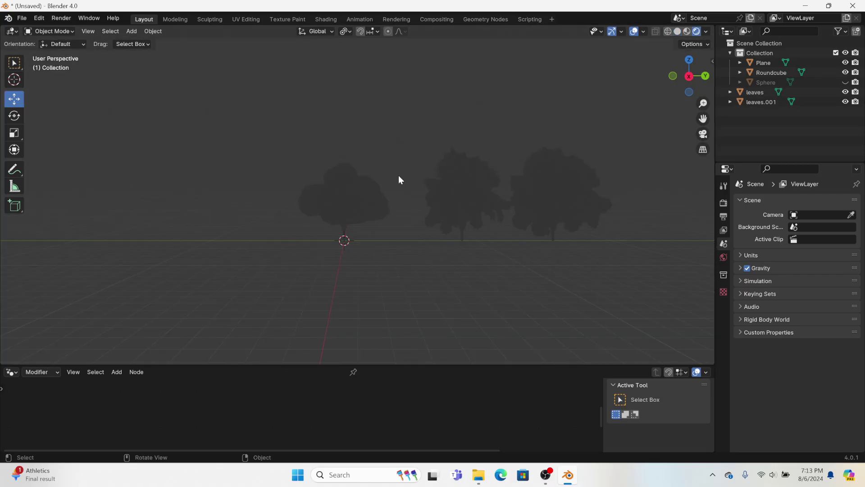
pyautogui.moveTo(398, 176)
pyautogui.mouseDown(button='middle')
pyautogui.moveTo(339, 201)
pyautogui.moveTo(370, 180)
pyautogui.mouseUp(button='middle')
pyautogui.click(687, 31)
pyautogui.moveTo(639, 76)
pyautogui.mouseDown(button='middle')
pyautogui.moveTo(528, 181)
pyautogui.moveTo(637, 183)
pyautogui.moveTo(476, 255)
pyautogui.moveTo(390, 257)
pyautogui.mouseUp(button='middle')
pyautogui.click(336, 355)
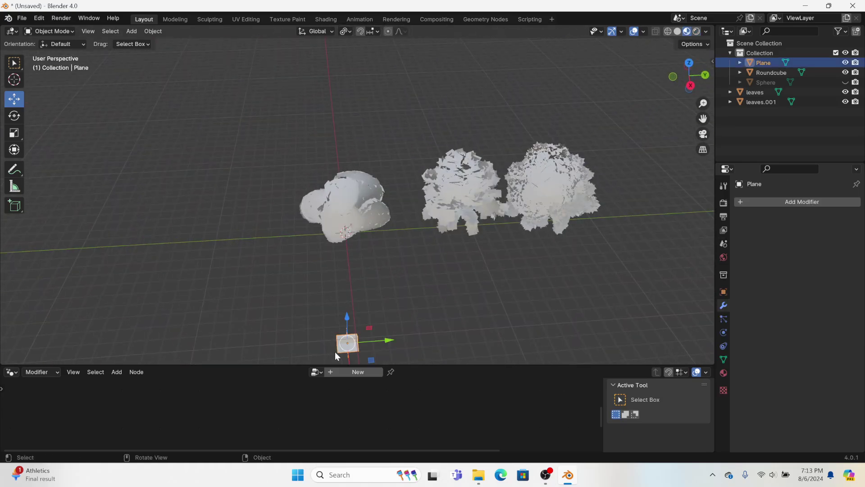
pyautogui.press('Delete')
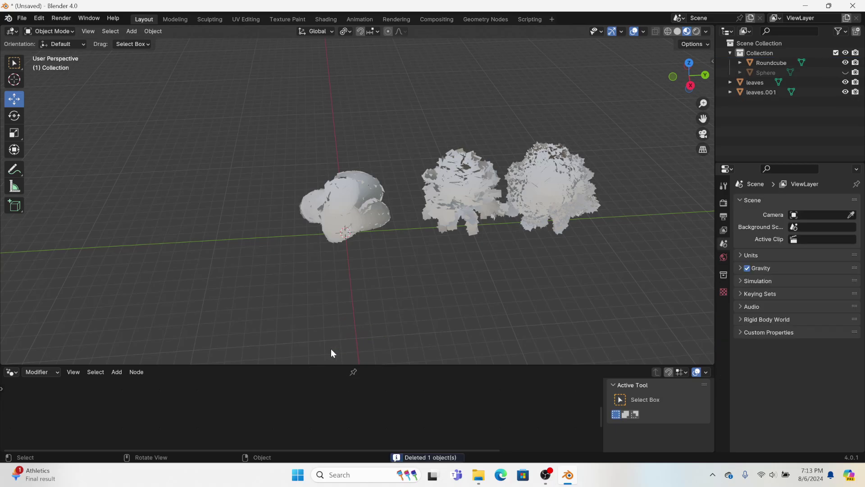
# Move the Roundcube tree away from the world origin along the negative Y axis
pyautogui.scroll(3, 380, 286)
pyautogui.moveTo(380, 286); pyautogui.dragTo(347, 250, button='middle')
pyautogui.click(331, 264)
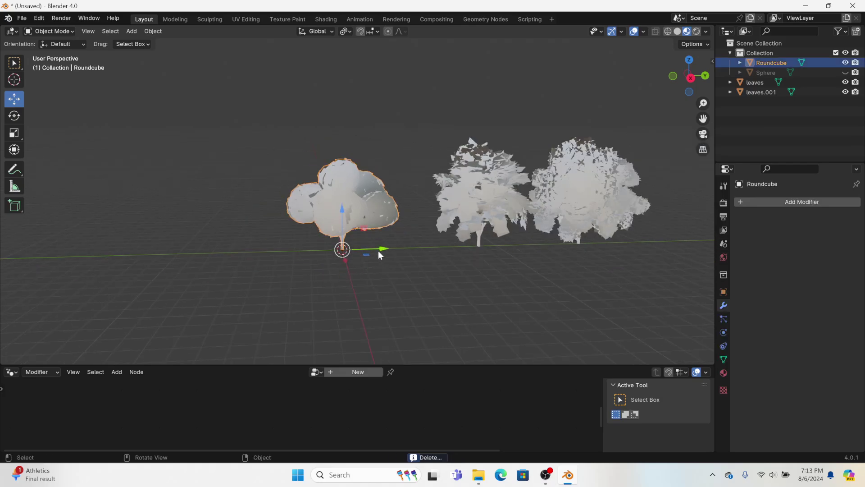
pyautogui.press('g')
pyautogui.press('y')
pyautogui.click(221, 249)
# Move the leaves.001 tree about -8.8 m along Y and clear its location so it sits at the world origin
pyautogui.click(490, 221)
pyautogui.press('g')
pyautogui.press('y')
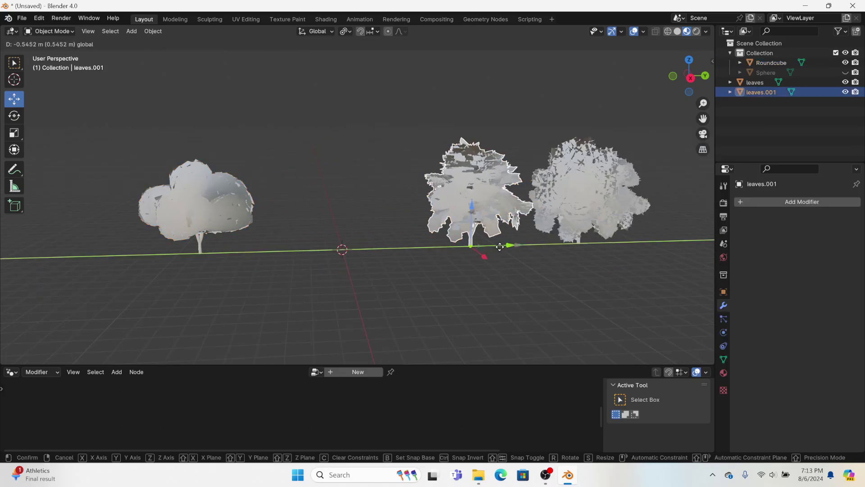
pyautogui.click(376, 254)
pyautogui.scroll(8, 325, 190)
pyautogui.moveTo(320, 184); pyautogui.dragTo(404, 164, button='middle')
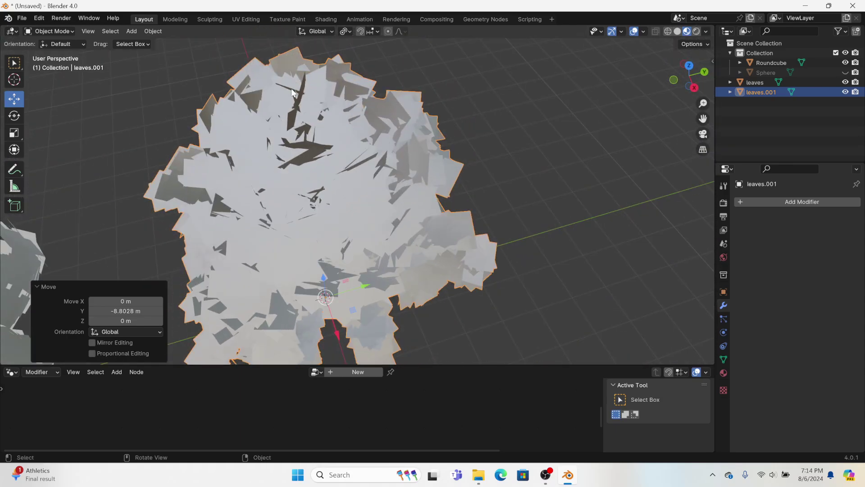
pyautogui.scroll(-5, 296, 194)
pyautogui.moveTo(296, 193); pyautogui.dragTo(404, 201, button='middle')
pyautogui.hotkey('alt', 'g')
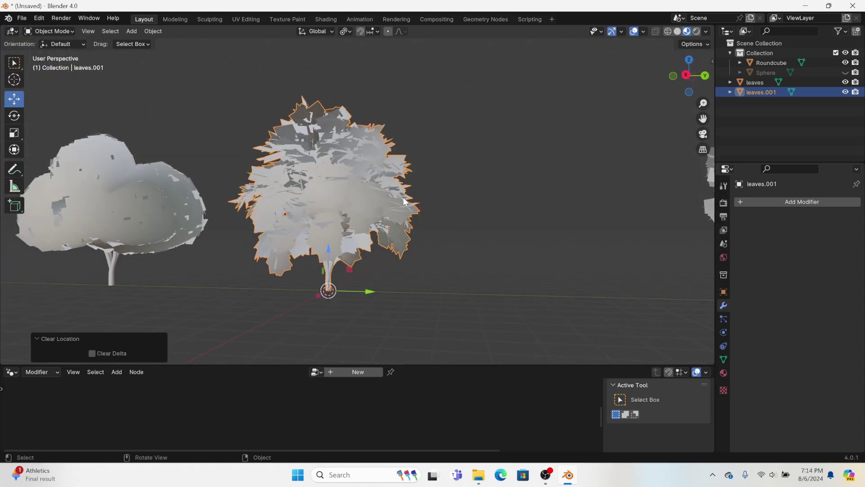
# Move the leaves.001 tree back along the negative X axis and clear the leaves tree's location to centre it at the origin
pyautogui.moveTo(330, 269); pyautogui.dragTo(305, 314, button='middle')
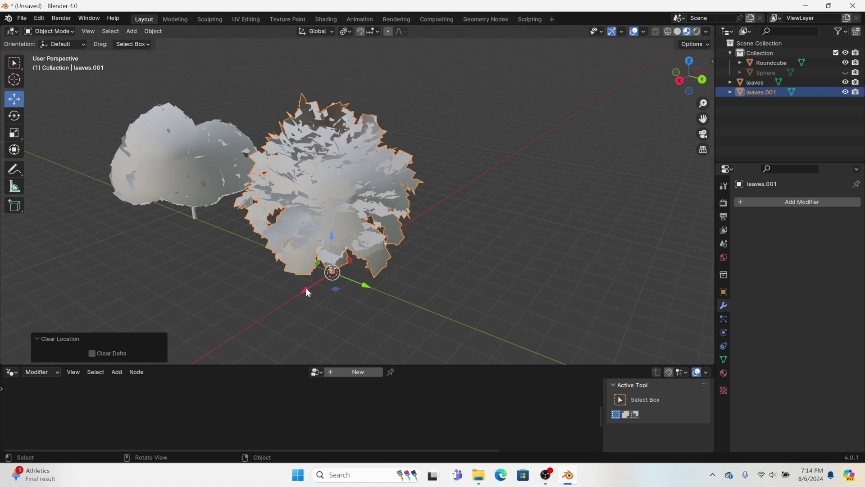
pyautogui.moveTo(305, 291); pyautogui.dragTo(457, 210)
pyautogui.scroll(-3, 457, 210)
pyautogui.click(534, 256)
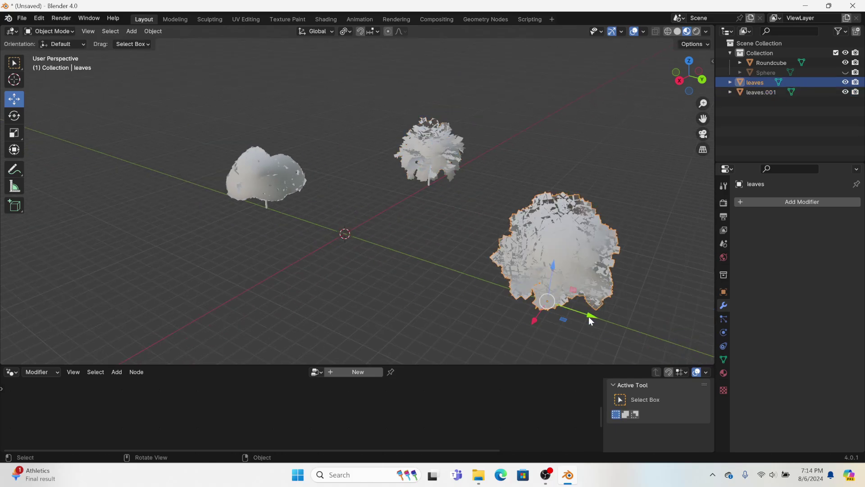
pyautogui.hotkey('alt', 'g')
# Examine the foliage of the centred leaves tree up close from several angles
pyautogui.scroll(4, 403, 258)
pyautogui.moveTo(465, 205); pyautogui.dragTo(212, 230, button='middle')
pyautogui.scroll(4, 460, 121)
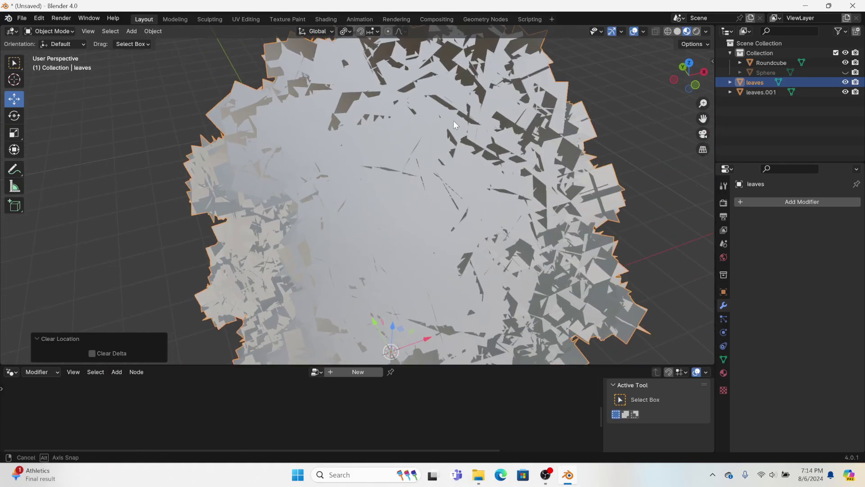
pyautogui.moveTo(453, 121); pyautogui.dragTo(328, 150, button='middle')
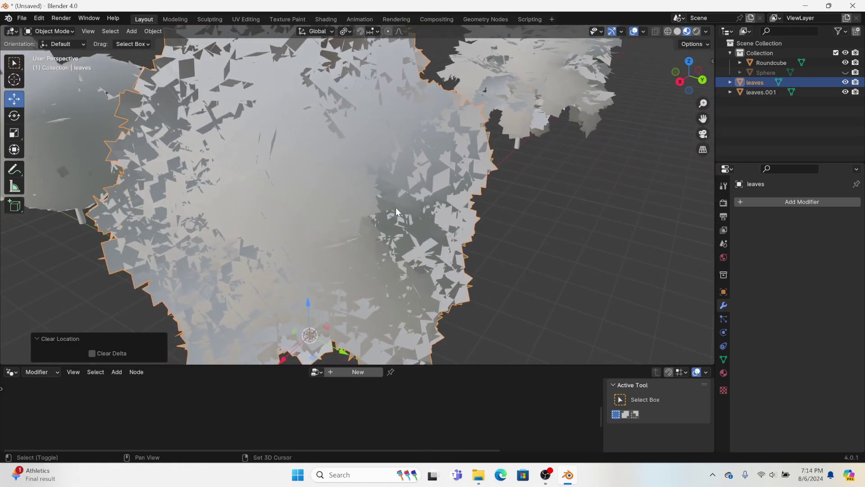
pyautogui.scroll(-8, 396, 212)
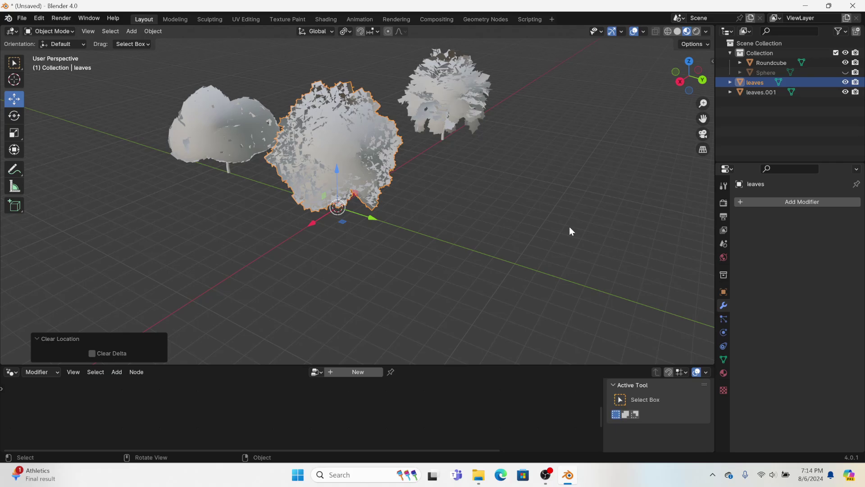
pyautogui.moveTo(116, 61); pyautogui.dragTo(364, 162, button='middle')
pyautogui.scroll(3, 364, 162)
pyautogui.keyDown('shift'); pyautogui.moveTo(285, 78); pyautogui.dragTo(334, 211, button='middle'); pyautogui.keyUp('shift')
pyautogui.scroll(4, 337, 234)
pyautogui.scroll(-7, 279, 190)
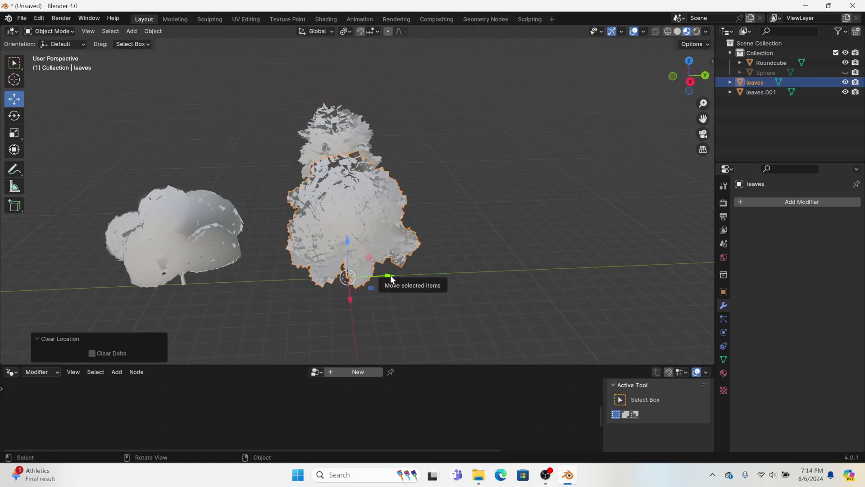
# Move the leaves tree aside along the positive Y axis and clear the Roundcube tree's location to place it at the origin
pyautogui.moveTo(390, 275); pyautogui.dragTo(613, 270)
pyautogui.click(215, 240)
pyautogui.moveTo(225, 277); pyautogui.dragTo(386, 286)
pyautogui.hotkey('alt', 'g')
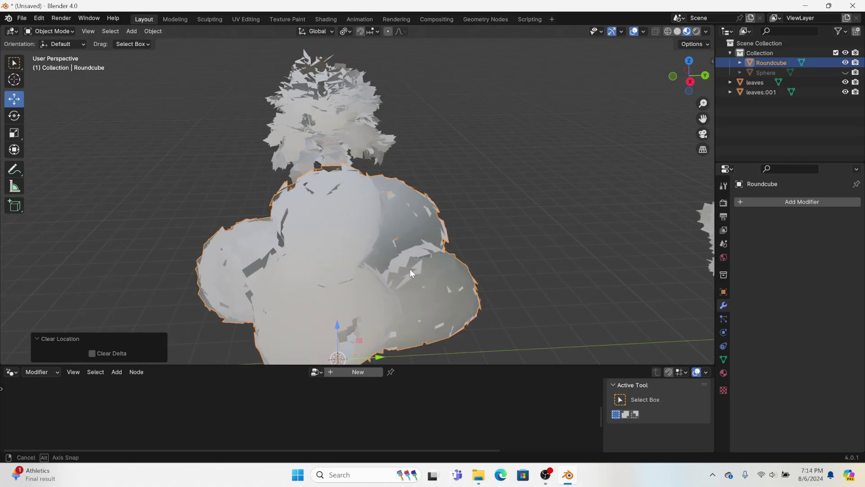
# Examine the rounded canopy of the Roundcube tree from all sides, then view the three trees together
pyautogui.moveTo(409, 268); pyautogui.dragTo(363, 245, button='middle')
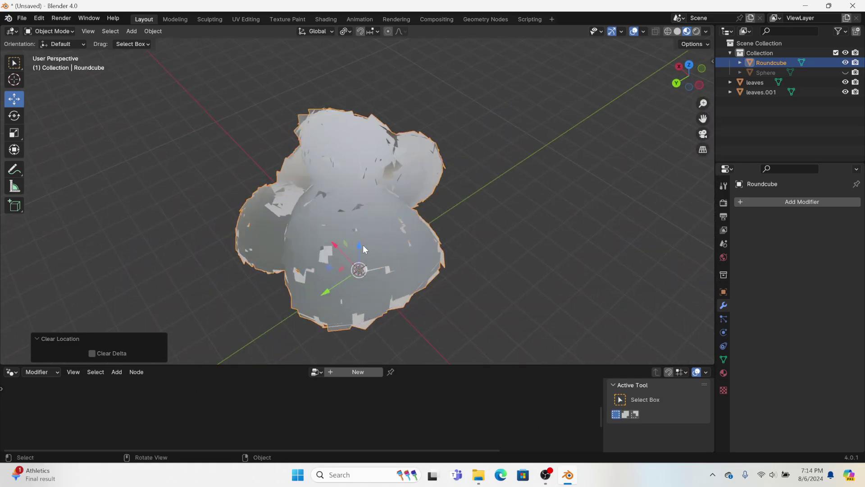
pyautogui.moveTo(440, 272); pyautogui.dragTo(179, 108, button='middle')
pyautogui.scroll(3, 255, 275)
pyautogui.moveTo(315, 310); pyautogui.dragTo(495, 236, button='middle')
pyautogui.scroll(3, 323, 281)
pyautogui.scroll(-3, 323, 281)
pyautogui.scroll(-3, 439, 85)
pyautogui.scroll(-2, 495, 236)
pyautogui.scroll(-10, 495, 236)
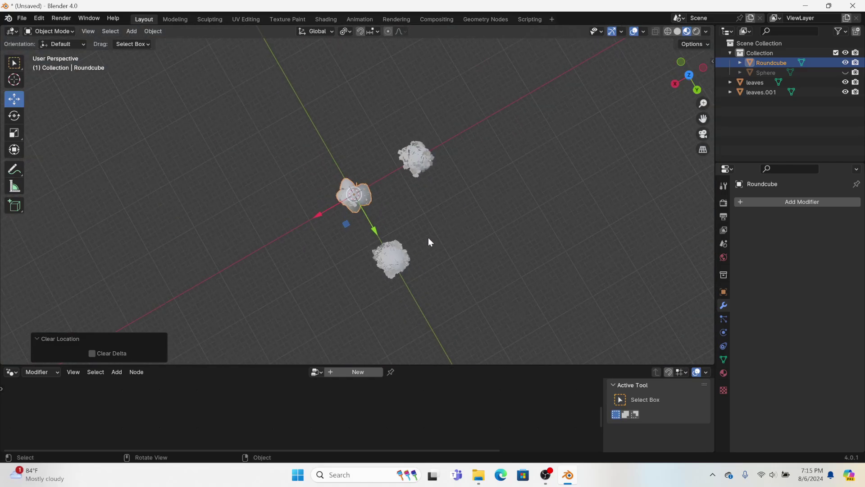
pyautogui.moveTo(429, 241); pyautogui.dragTo(515, 150, button='middle')
pyautogui.scroll(5, 347, 187)
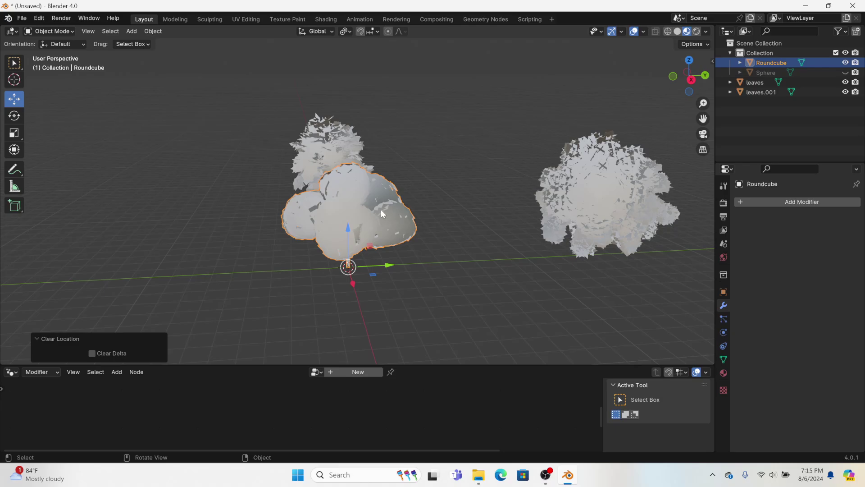
# Line up the three trees along the Y axis, with leaves.001 at the world origin and leaves shifted about -6 m along Y
pyautogui.moveTo(384, 269); pyautogui.dragTo(255, 263)
pyautogui.click(321, 174)
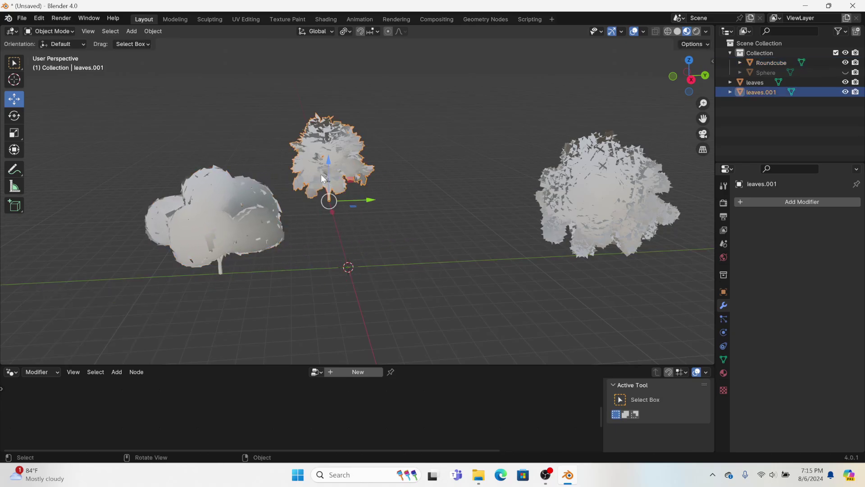
pyautogui.hotkey('alt', 'g')
pyautogui.click(616, 232)
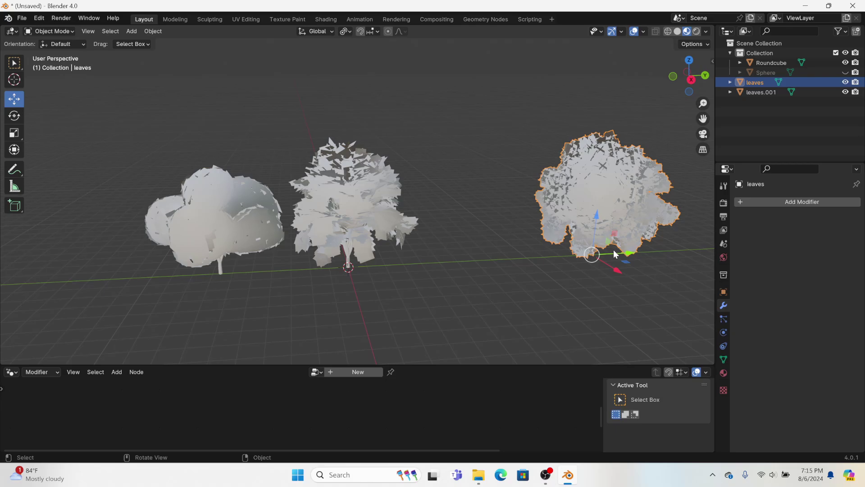
pyautogui.moveTo(628, 255); pyautogui.dragTo(453, 261)
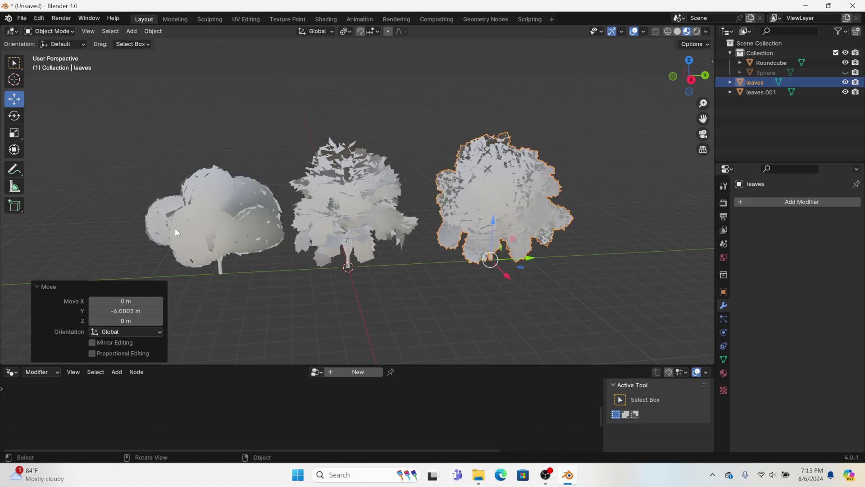
pyautogui.keyDown('shift'); pyautogui.moveTo(180, 119); pyautogui.dragTo(394, 170); pyautogui.keyUp('shift')
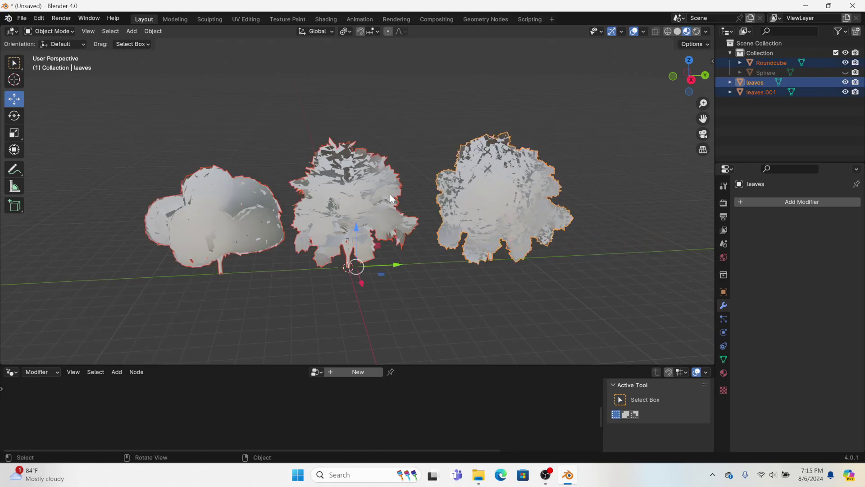
pyautogui.click(773, 75)
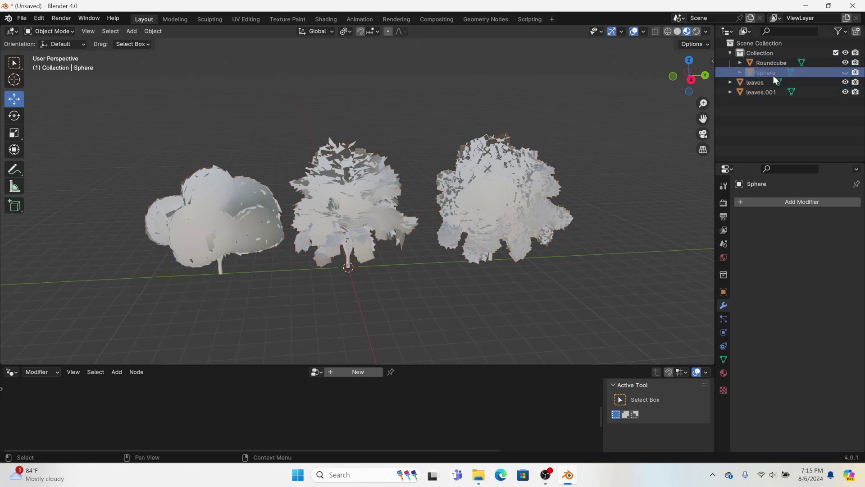
pyautogui.click(532, 198)
pyautogui.hotkey('alt', 'g')
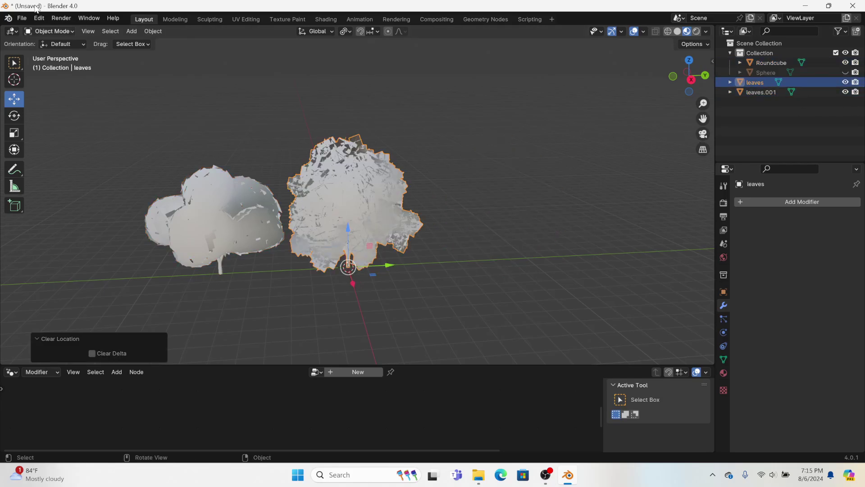
pyautogui.hotkey('ctrl', 'z')
# Clear the location of the leaves.001 tree and set up its FBX export with the file name sdmfjwneuifwry8efjsd
pyautogui.click(347, 192)
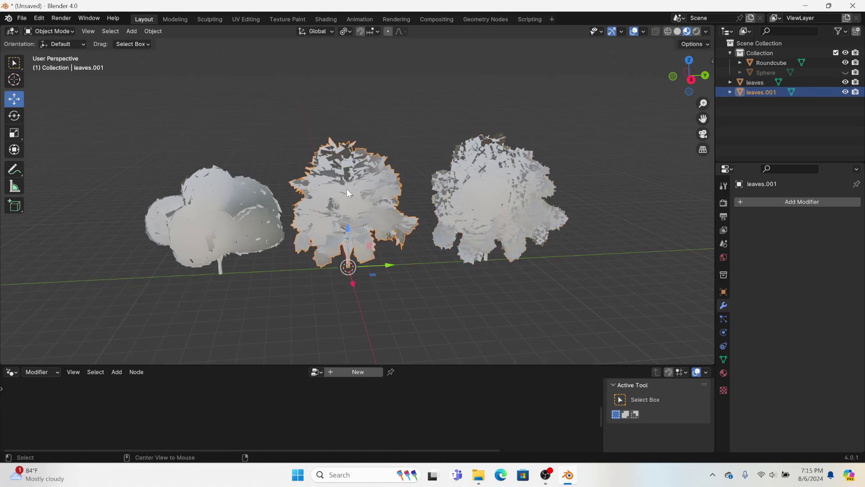
pyautogui.hotkey('alt', 'g')
pyautogui.click(22, 20)
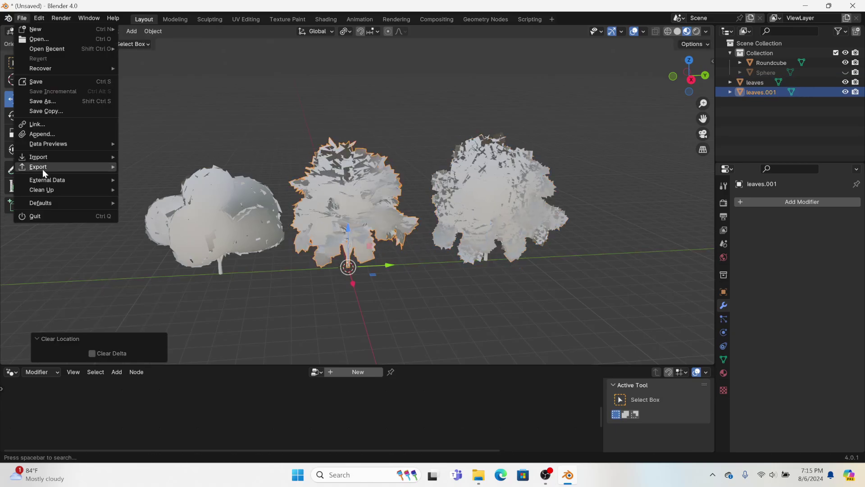
pyautogui.moveTo(42, 167)
pyautogui.click(162, 256)
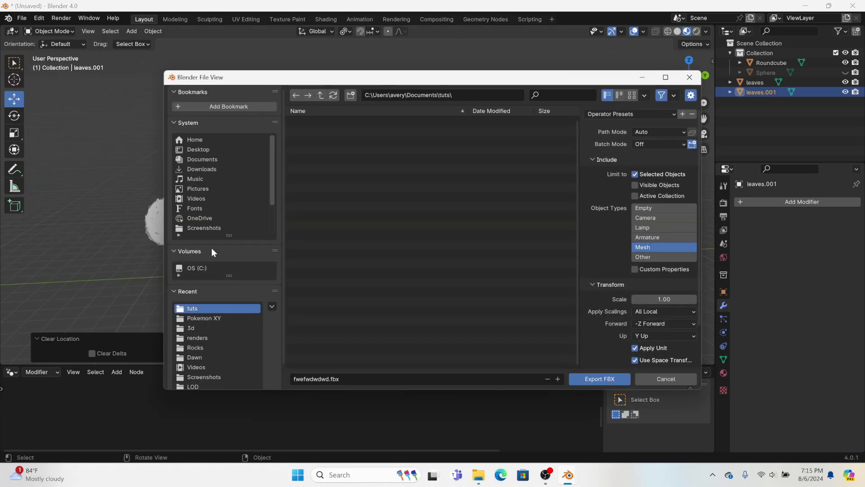
pyautogui.click(350, 379)
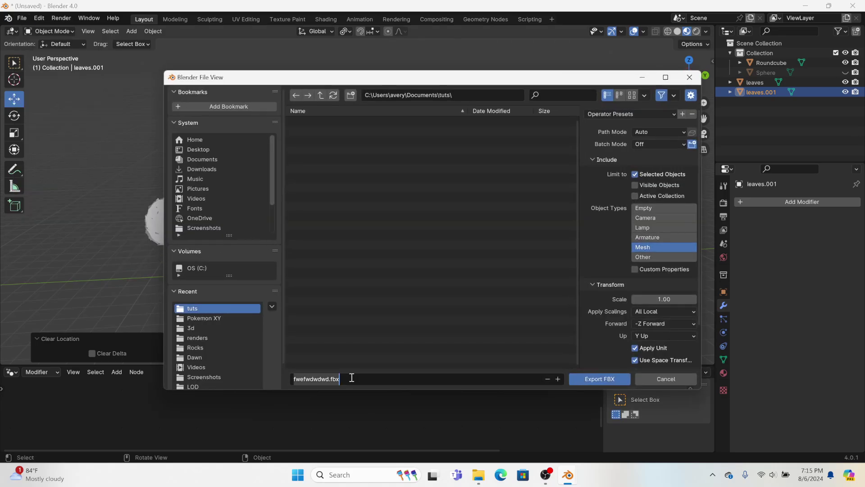
pyautogui.write('sdmfjwneuifwry8efjs')
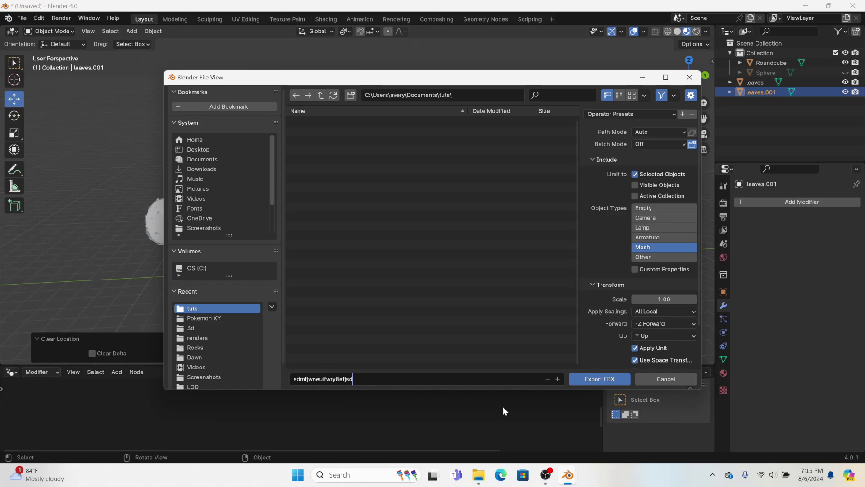
# Keep the FBX geometry smoothing on Face and export the selected tree
pyautogui.click(591, 285)
pyautogui.click(594, 159)
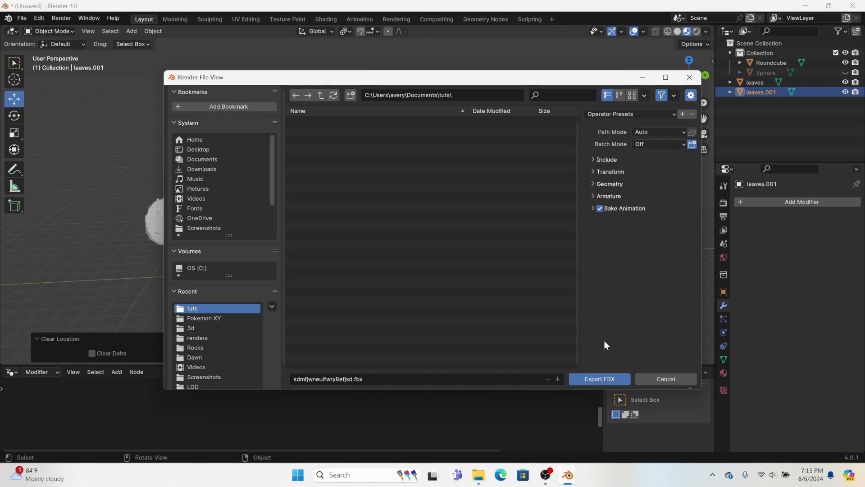
pyautogui.click(593, 184)
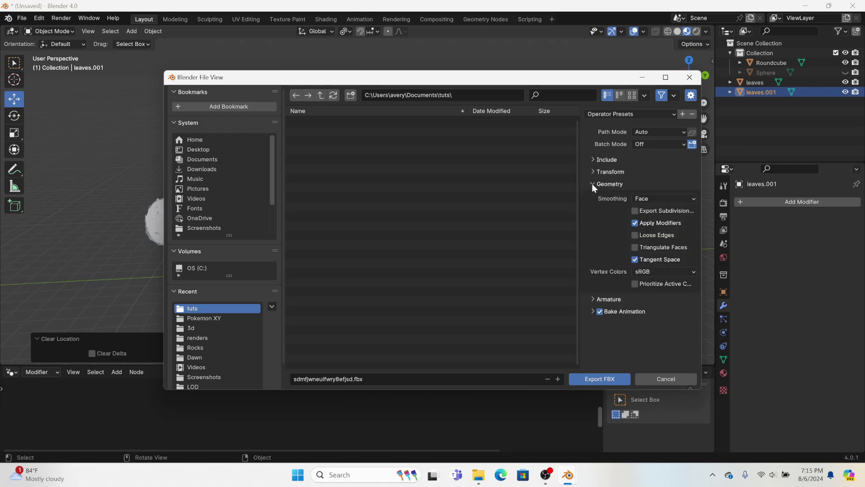
pyautogui.click(647, 201)
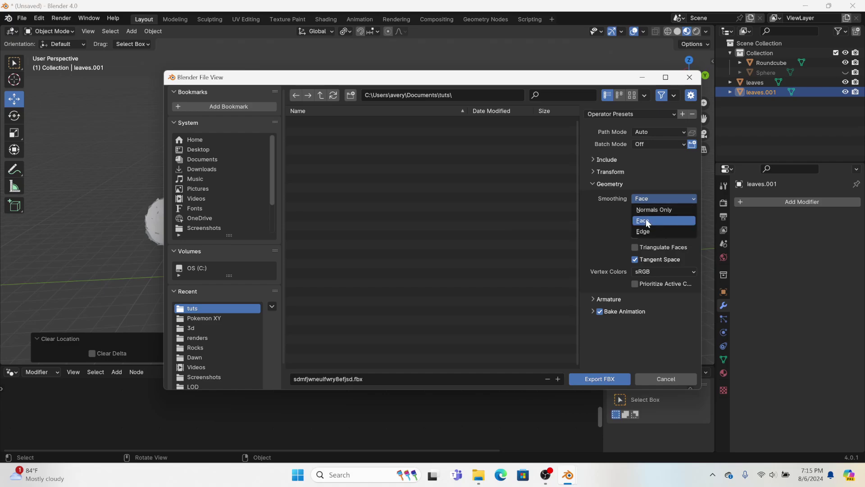
pyautogui.click(645, 218)
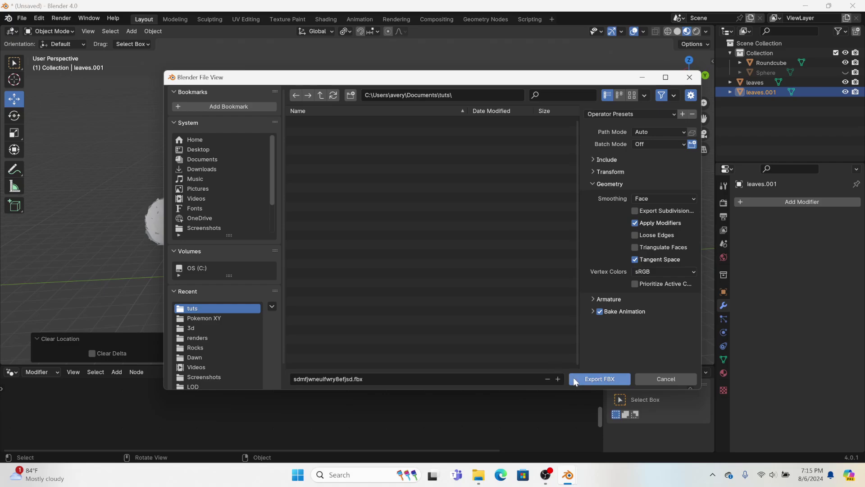
pyautogui.click(586, 378)
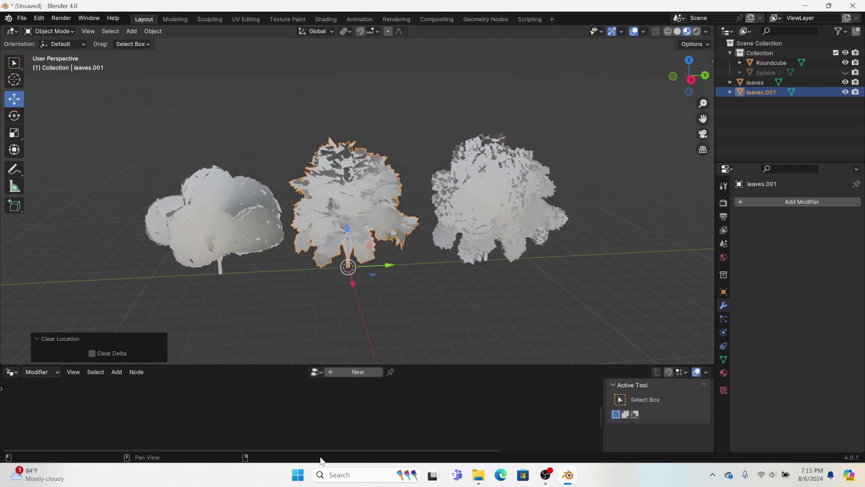
# Launch Unreal Engine and open the Project_2 project
pyautogui.click(359, 474)
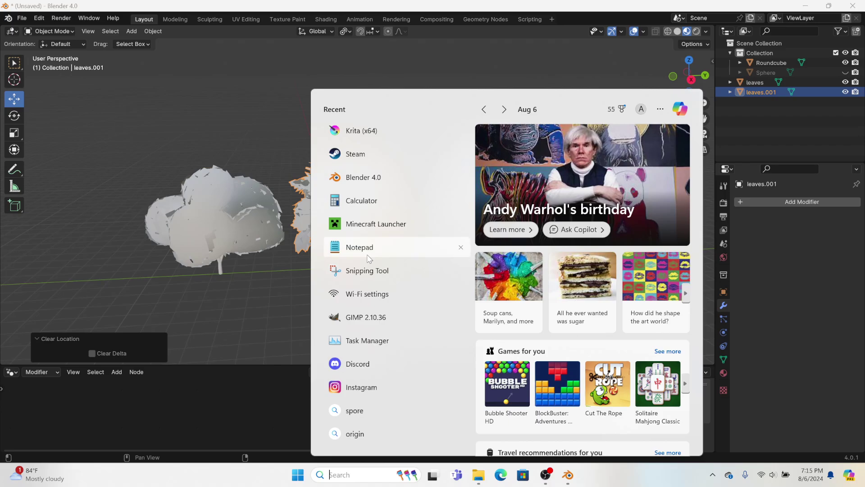
pyautogui.write('unr')
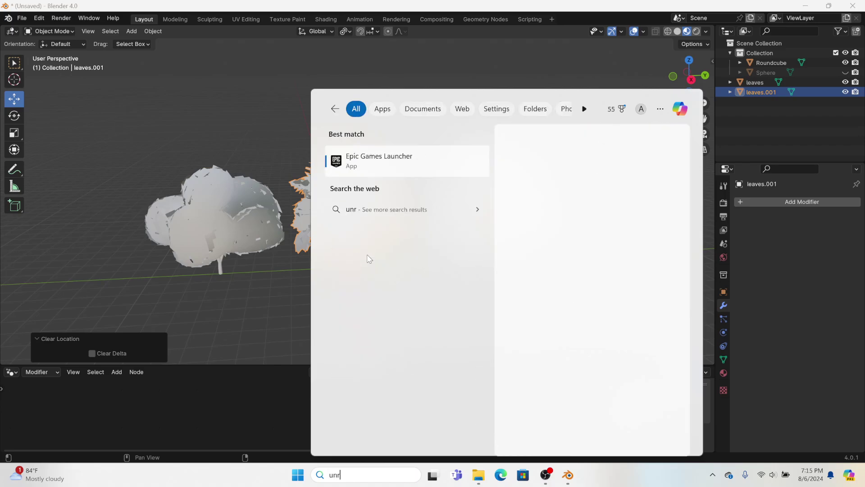
pyautogui.click(396, 201)
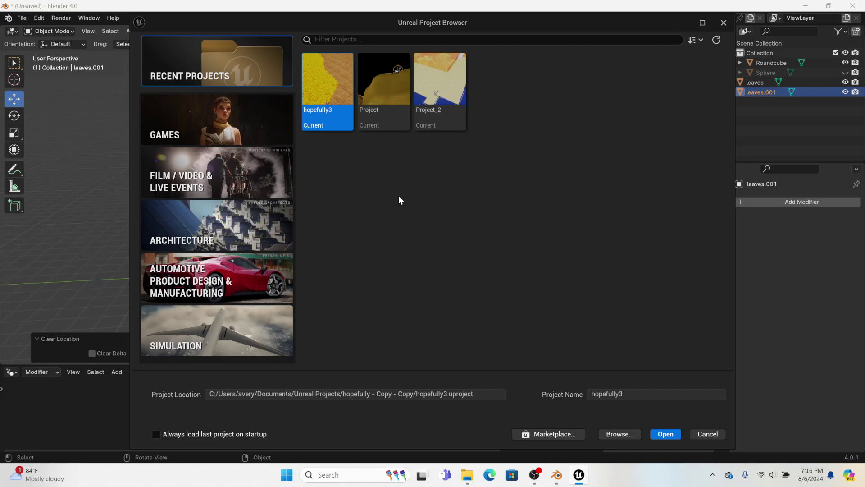
pyautogui.click(448, 78)
pyautogui.click(672, 435)
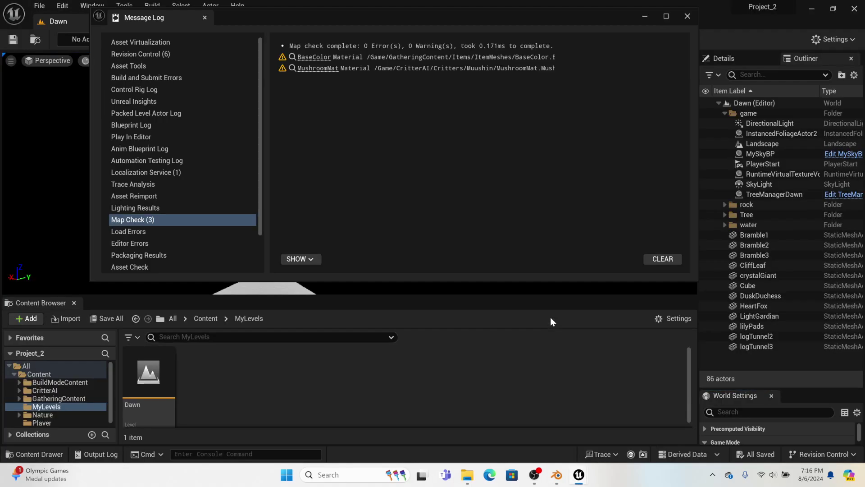
# Open the d2 level from the MyLevels folder and put the message log out of the way
pyautogui.click(152, 370)
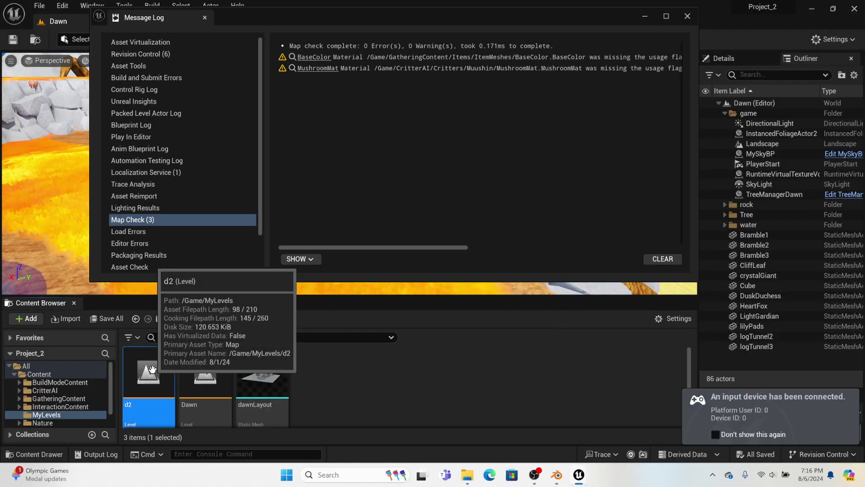
pyautogui.doubleClick(153, 370)
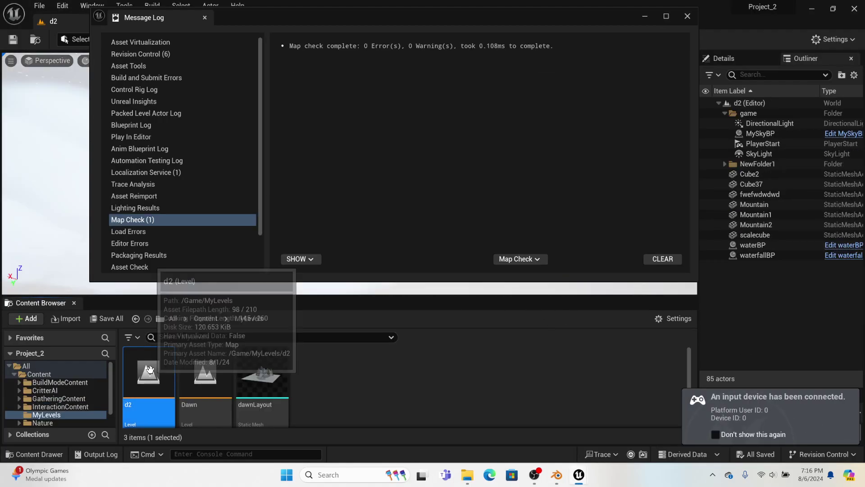
pyautogui.click(644, 16)
pyautogui.moveTo(477, 226); pyautogui.dragTo(496, 241, button='right')
# Bring the exported sdmfjwneuifwry8efjsd FBX from the tuts folder in Documents into the MyLevels content folder for import
pyautogui.click(468, 476)
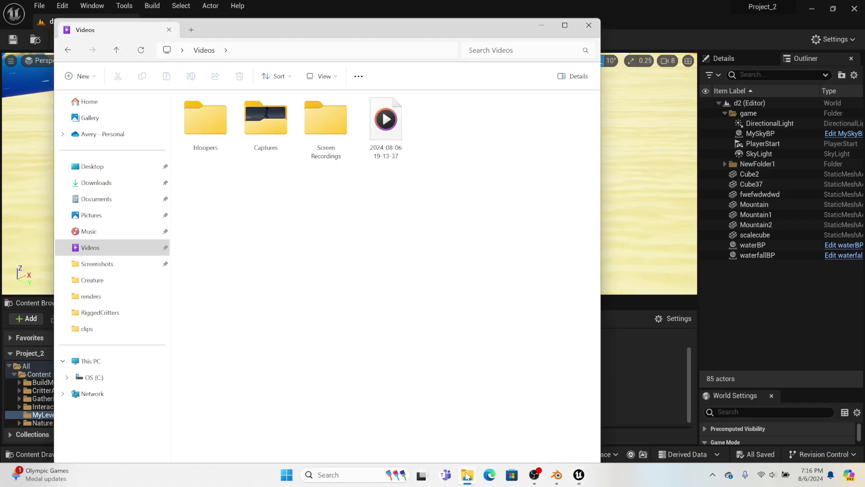
pyautogui.click(95, 264)
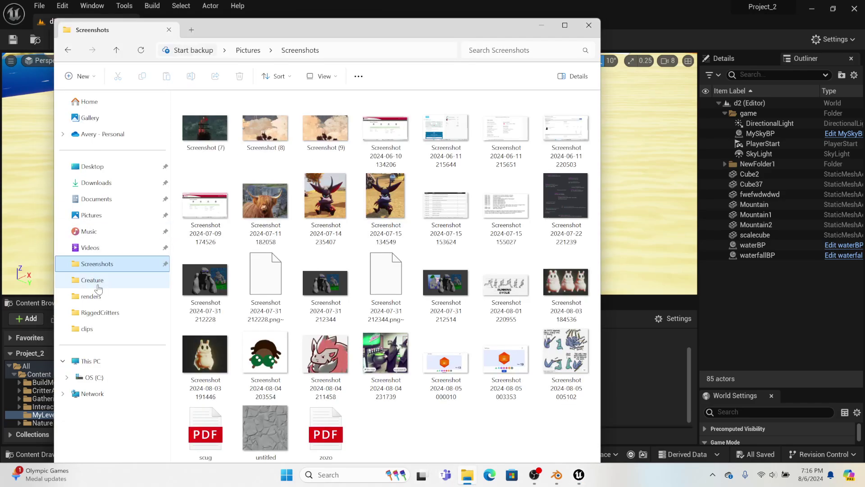
pyautogui.click(96, 199)
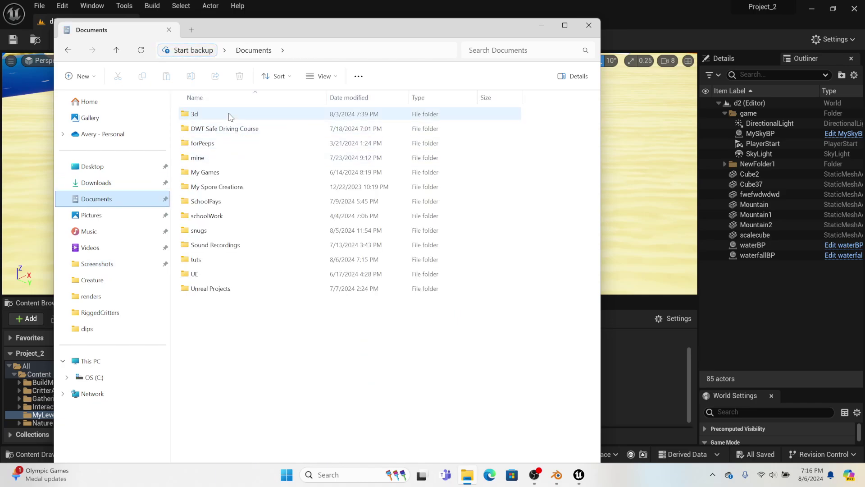
pyautogui.doubleClick(201, 260)
pyautogui.moveTo(221, 143); pyautogui.dragTo(628, 361)
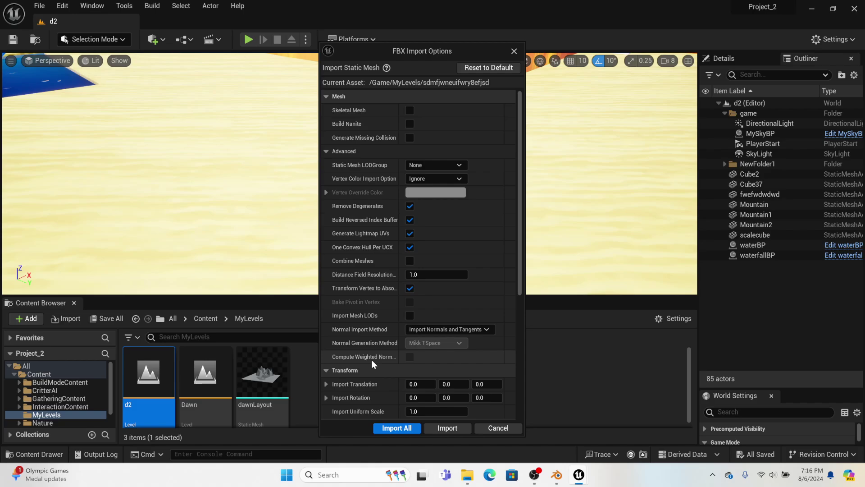
# Import the tree FBX as a static mesh with the current import options and dismiss the message log
pyautogui.scroll(-3, 387, 357)
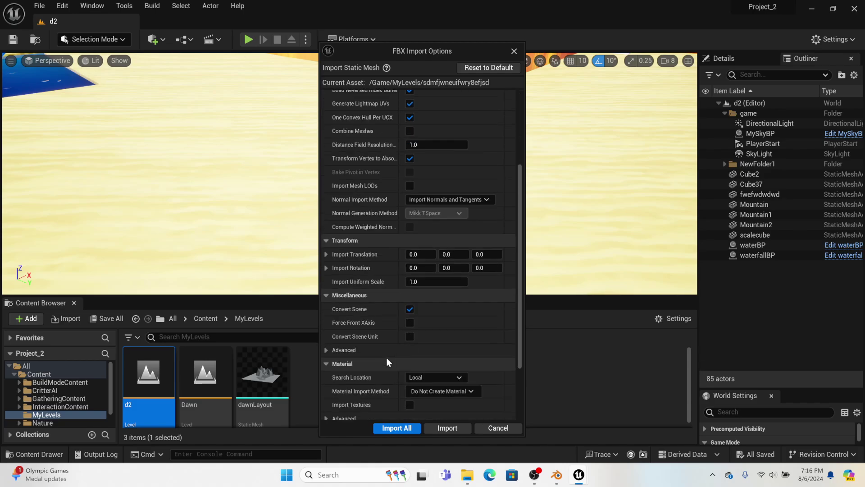
pyautogui.scroll(-2, 387, 358)
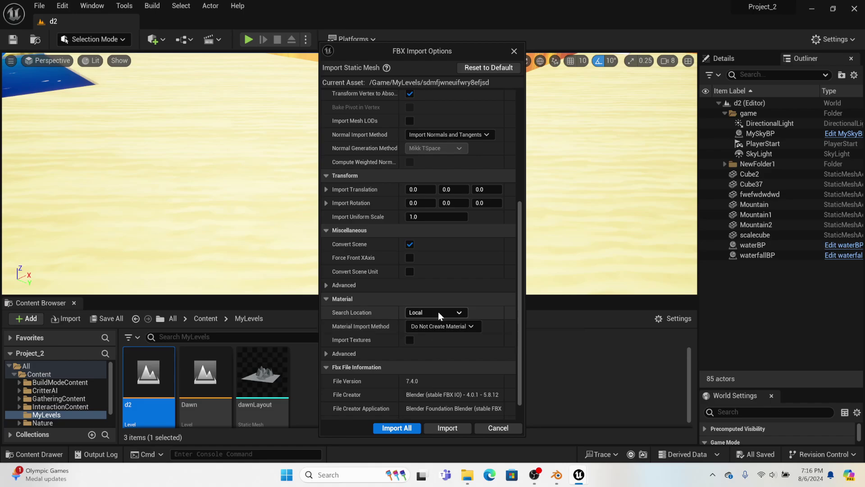
pyautogui.click(403, 429)
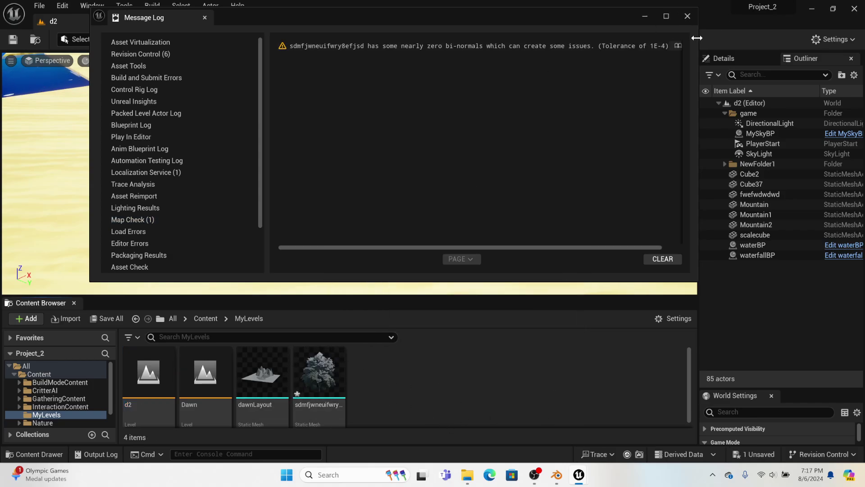
pyautogui.click(687, 17)
# Assign BarkMat to material Element 1 of the imported tree mesh and check the trunk
pyautogui.doubleClick(327, 405)
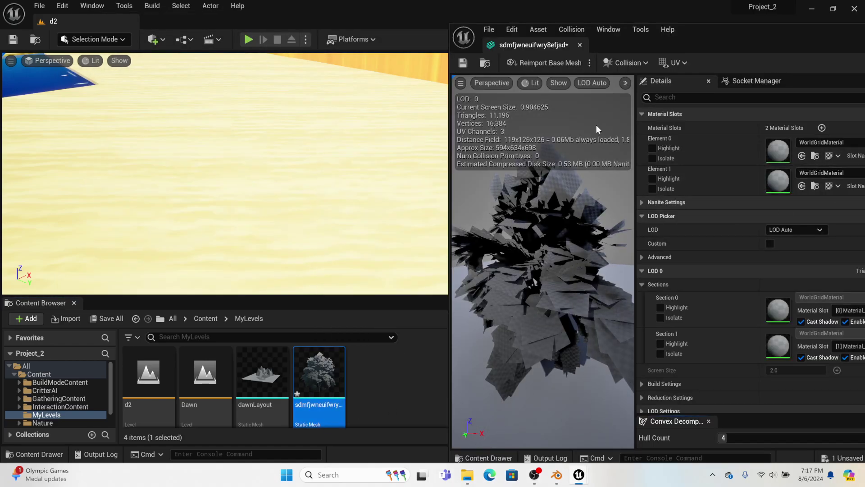
pyautogui.moveTo(448, 98); pyautogui.dragTo(300, 98)
pyautogui.click(780, 172)
pyautogui.write('b')
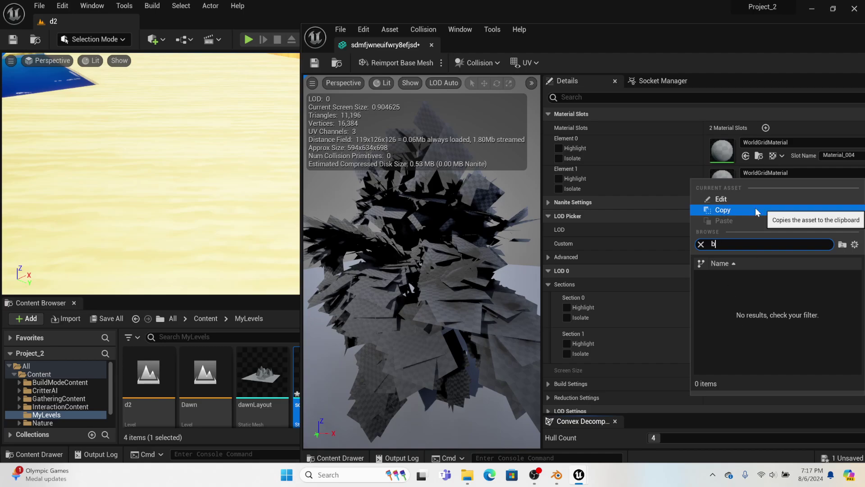
pyautogui.write('rr')
pyautogui.click(744, 279)
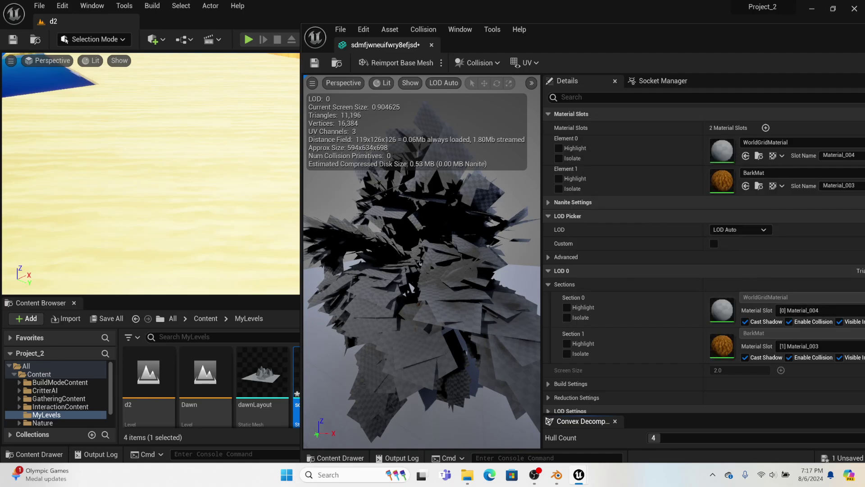
pyautogui.moveTo(422, 280); pyautogui.dragTo(379, 221, button='right')
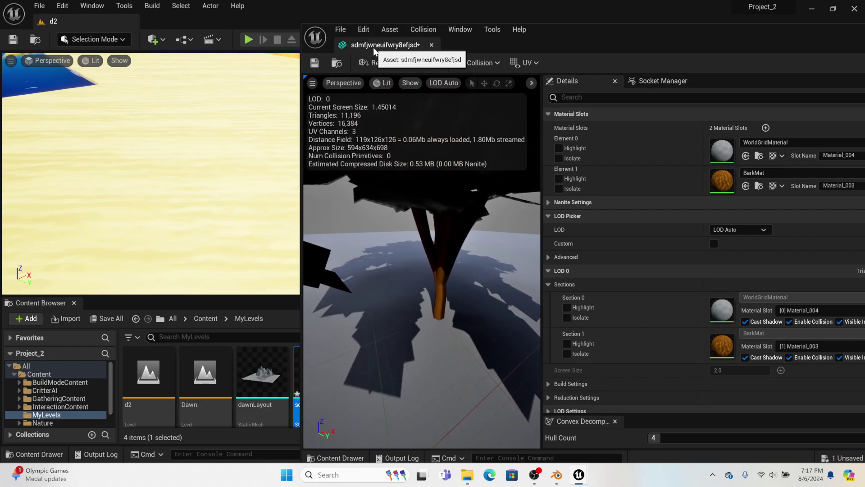
# Dock the mesh editor beside the d2 level and place the imported tree on the sand in the level
pyautogui.moveTo(373, 46); pyautogui.dragTo(196, 28)
pyautogui.click(107, 20)
pyautogui.moveTo(324, 381); pyautogui.dragTo(243, 228)
pyautogui.moveTo(242, 228); pyautogui.dragTo(379, 180, button='right')
pyautogui.press('w')
pyautogui.press('s')
pyautogui.press('w')
pyautogui.press('s')
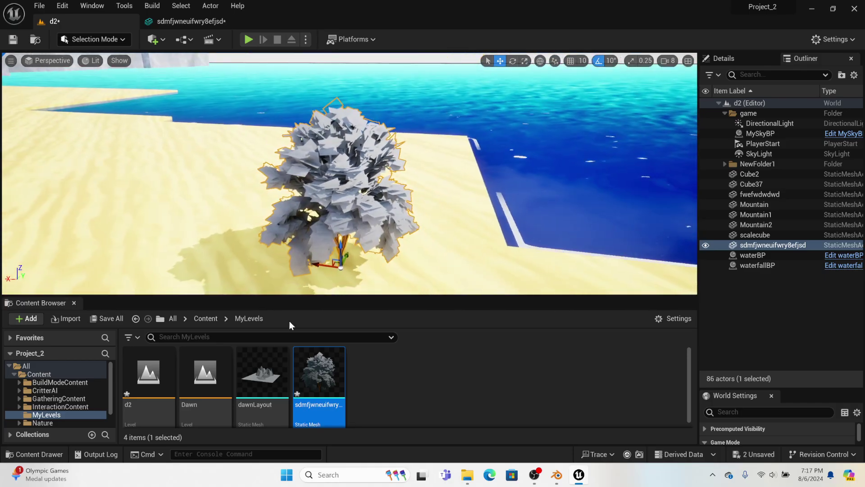
# Create a new material named behnfnhjuwie in the MyLevels folder
pyautogui.rightClick(387, 375)
pyautogui.click(448, 137)
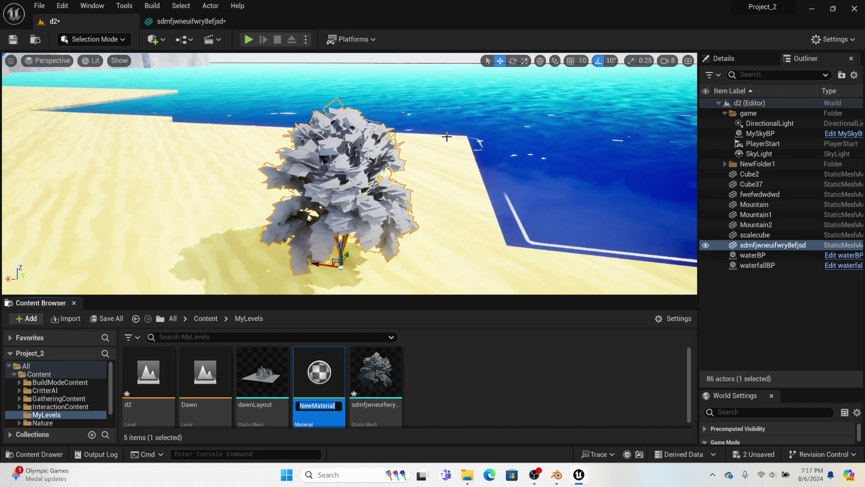
pyautogui.write('fnhjuwief;o')
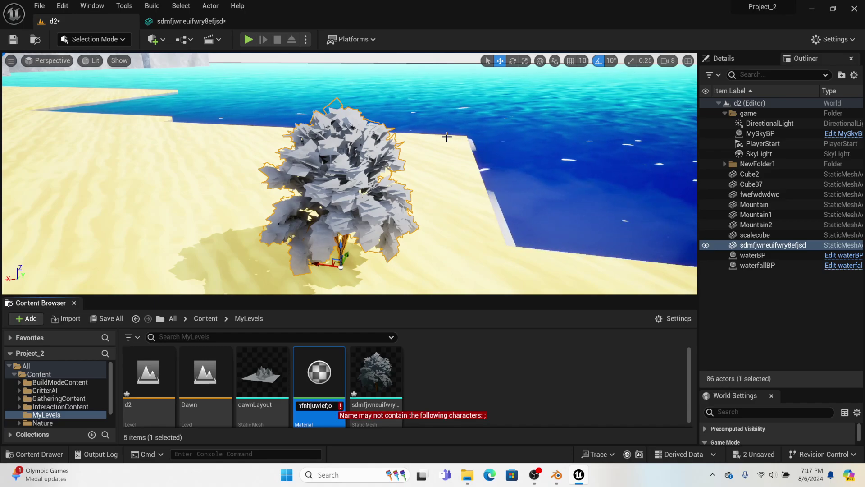
pyautogui.press('BackSpace')
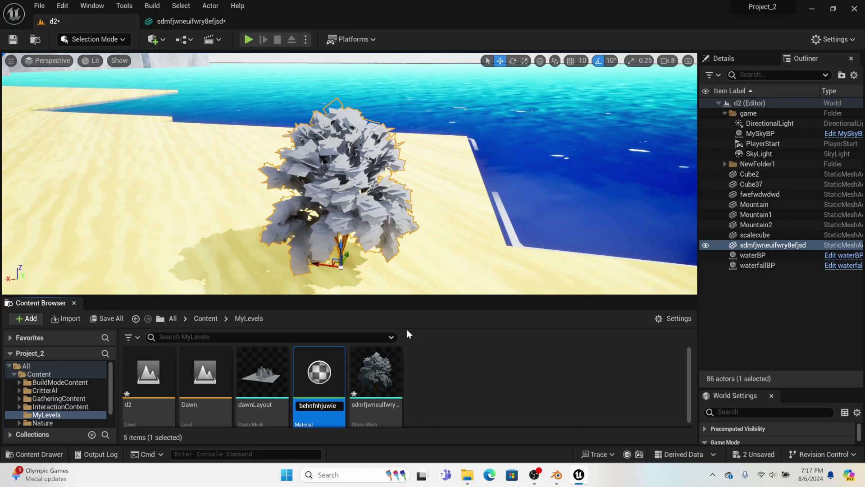
pyautogui.press('Return')
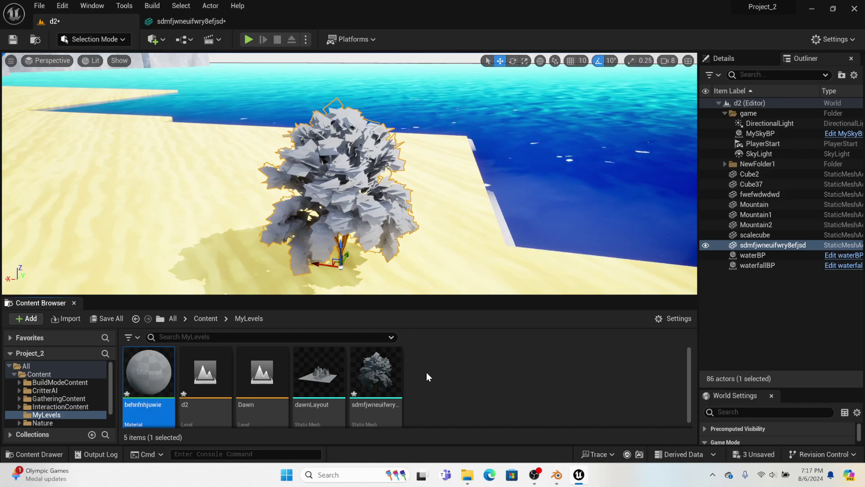
# Set the behnfnhjuwie material's blend mode to Masked and shading model to Two Sided Foliage, and enable Two Sided
pyautogui.doubleClick(158, 368)
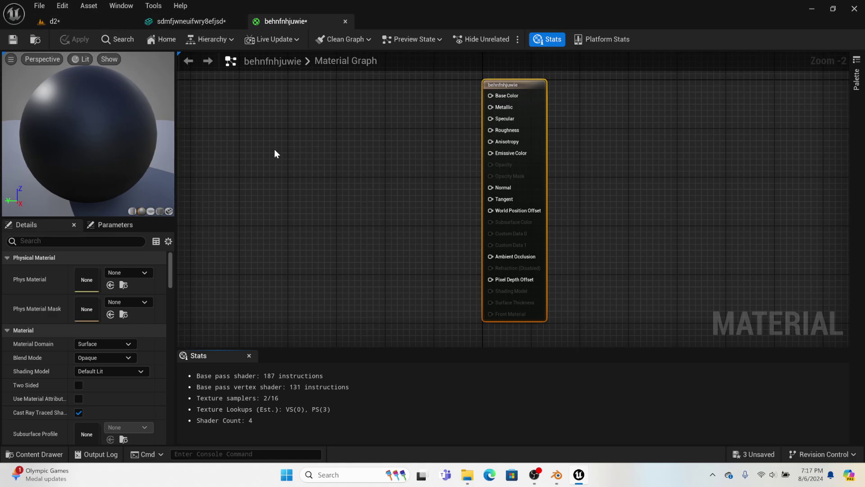
pyautogui.moveTo(333, 178); pyautogui.dragTo(417, 218, button='right')
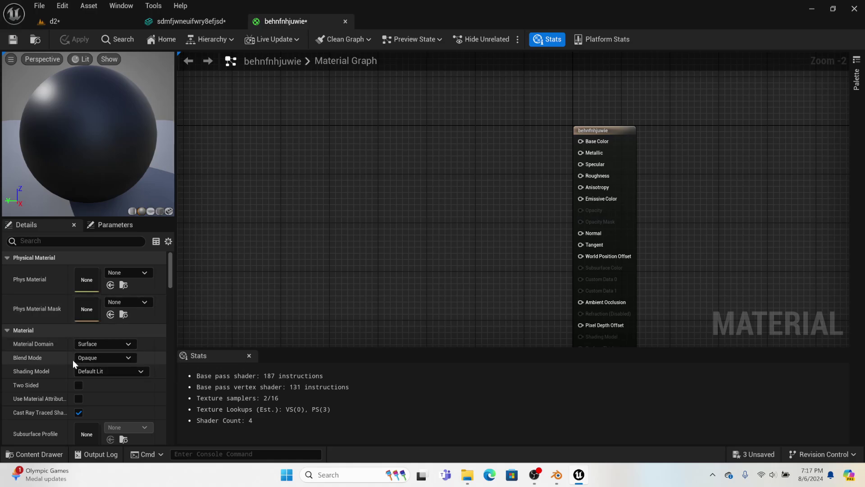
pyautogui.click(101, 360)
pyautogui.click(103, 378)
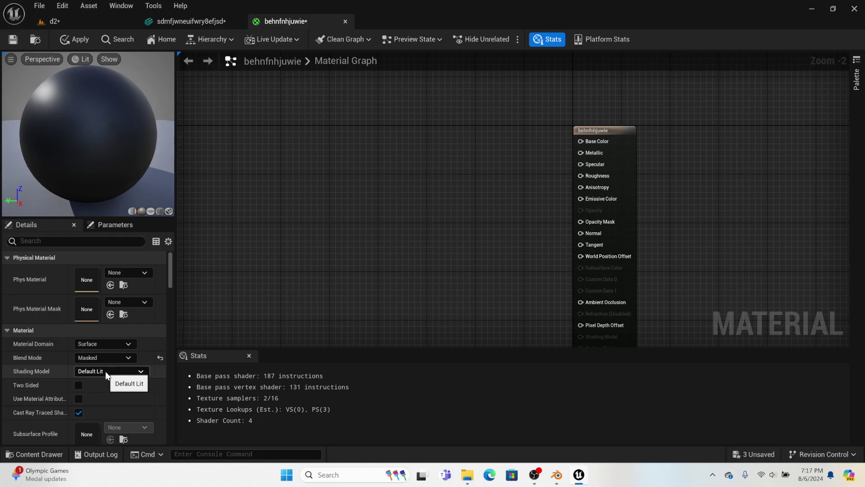
pyautogui.click(104, 371)
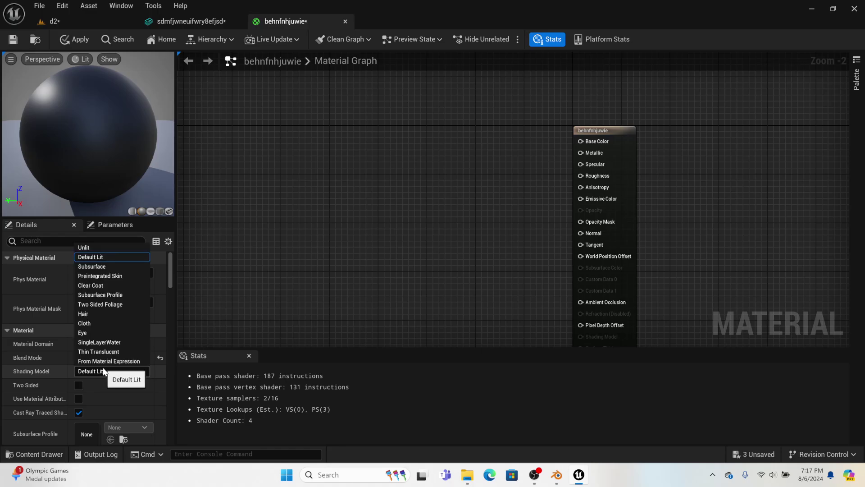
pyautogui.click(116, 304)
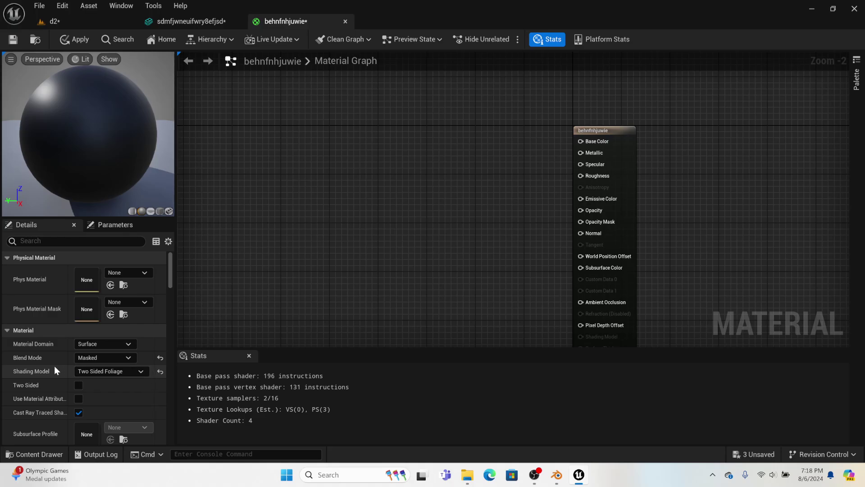
pyautogui.click(80, 388)
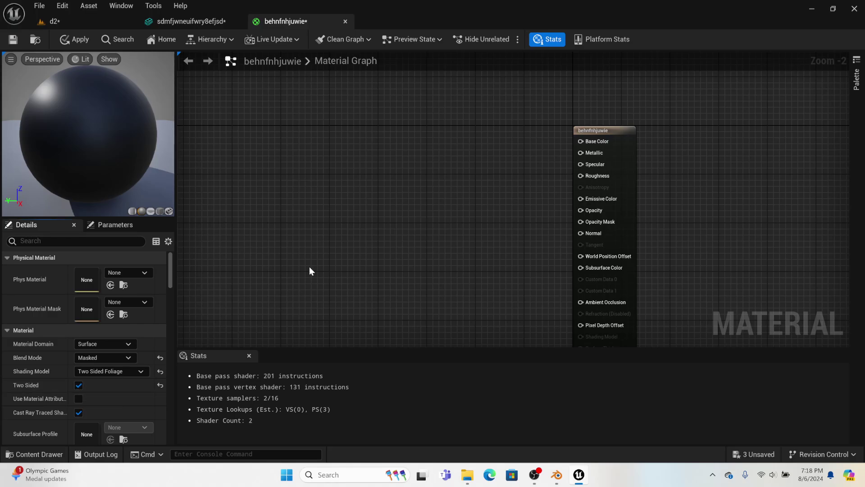
# Add a Texture Sample node to the material graph and assign it the leaf_Alpha texture
pyautogui.moveTo(345, 246); pyautogui.dragTo(353, 251, button='right')
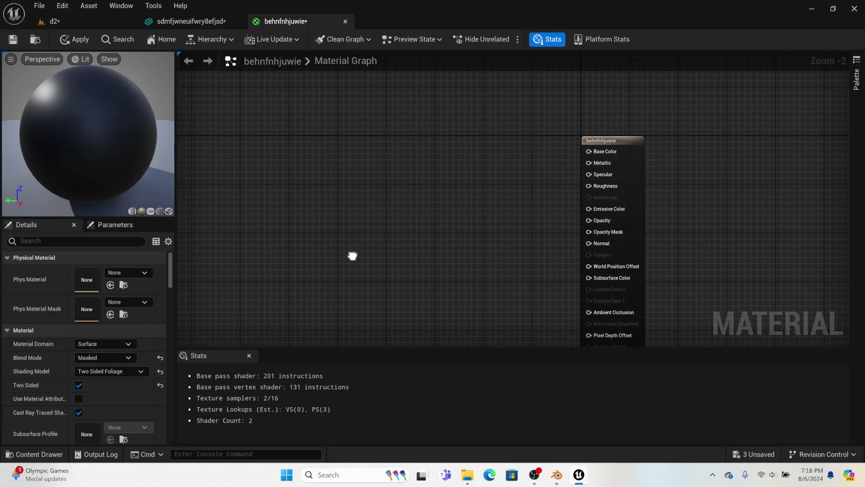
pyautogui.click(318, 203)
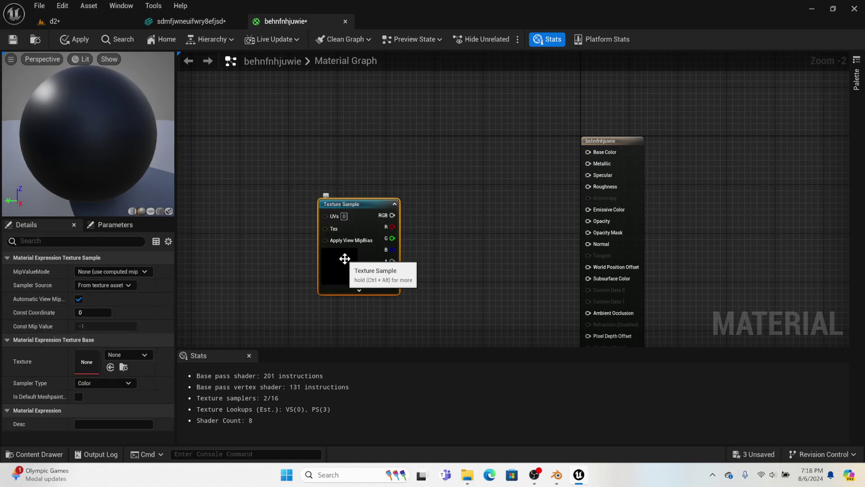
pyautogui.click(135, 355)
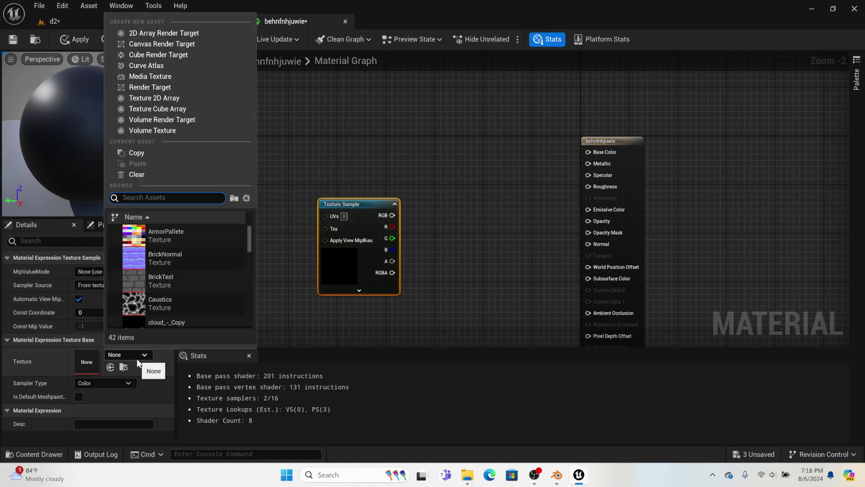
pyautogui.write('leaf')
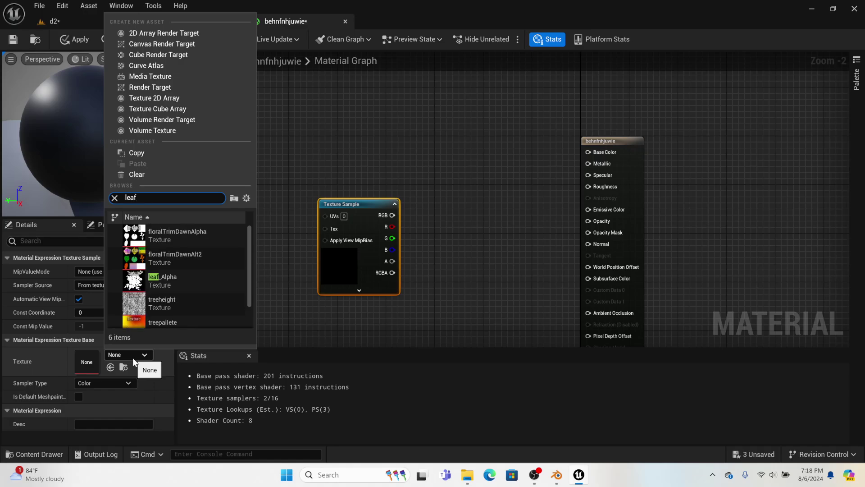
pyautogui.click(172, 278)
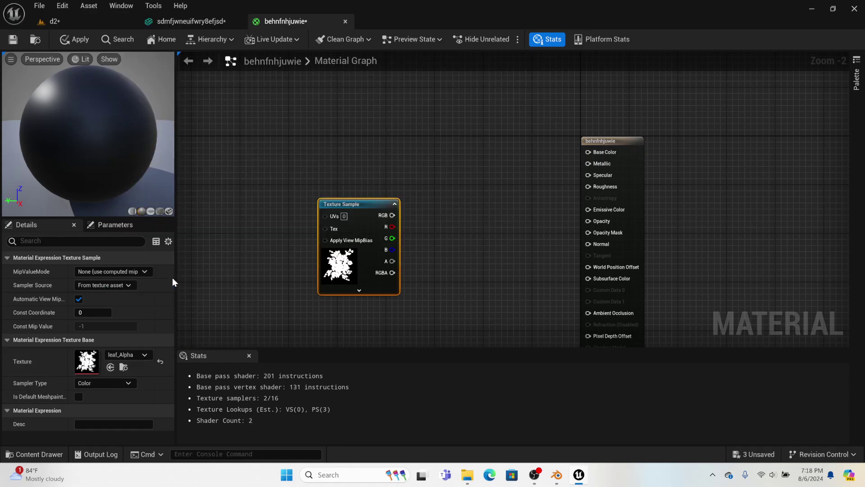
# Connect the Texture Sample's RGB output to the material's Opacity Mask and shift the node slightly lower
pyautogui.moveTo(393, 215); pyautogui.dragTo(540, 219)
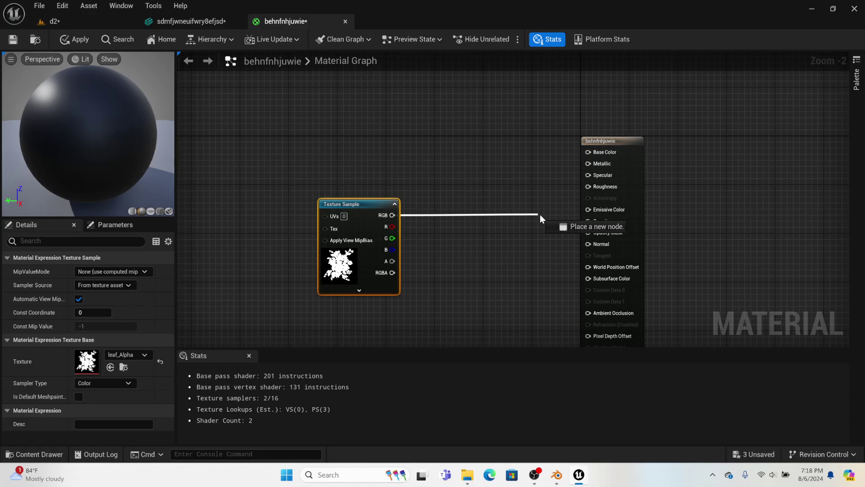
pyautogui.moveTo(590, 242); pyautogui.dragTo(588, 232)
pyautogui.moveTo(332, 204); pyautogui.dragTo(339, 220)
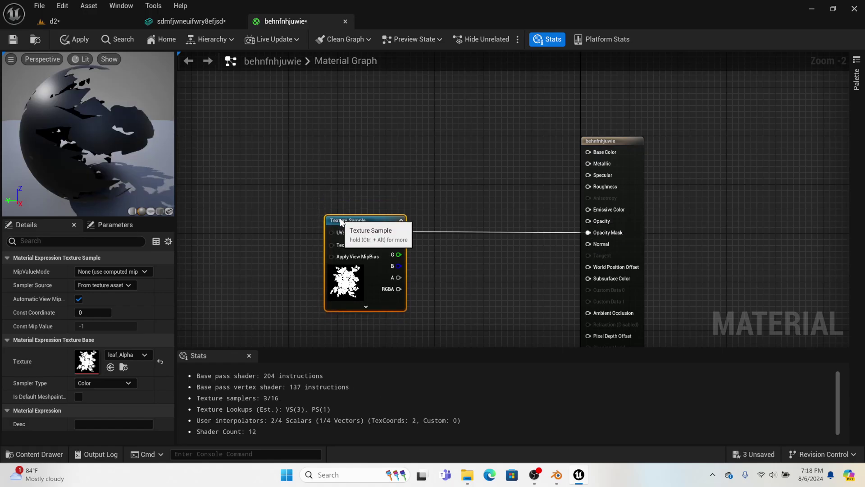
# Add two Constant nodes to the material graph and connect the first, valued 0, to both Metallic and Specular
pyautogui.press('1')
pyautogui.click(482, 120)
pyautogui.moveTo(510, 127); pyautogui.dragTo(480, 145)
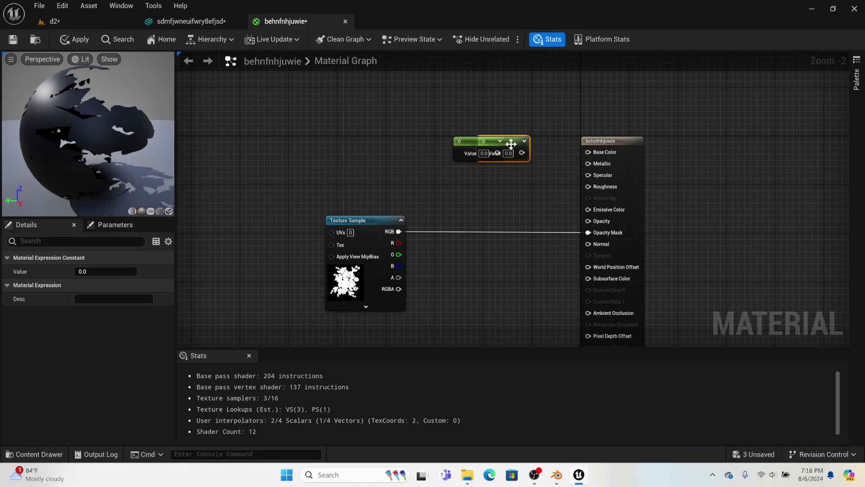
pyautogui.moveTo(511, 143); pyautogui.dragTo(491, 180)
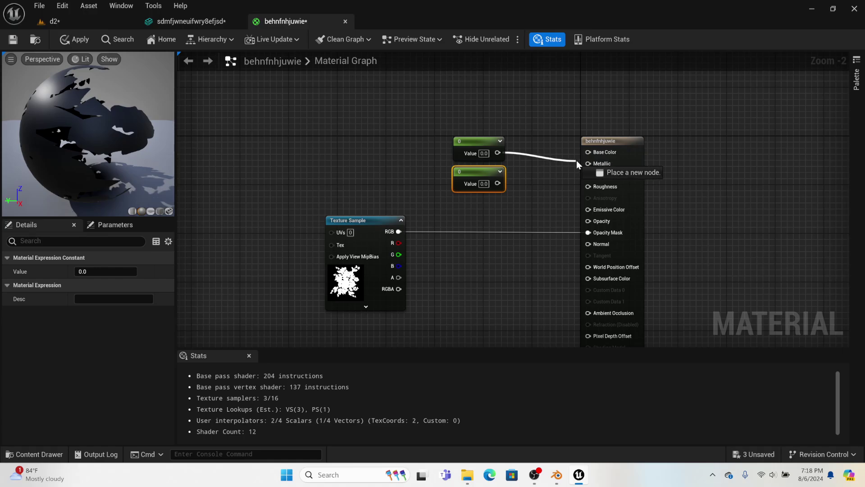
pyautogui.moveTo(577, 161); pyautogui.dragTo(587, 163)
pyautogui.moveTo(496, 154); pyautogui.dragTo(589, 175)
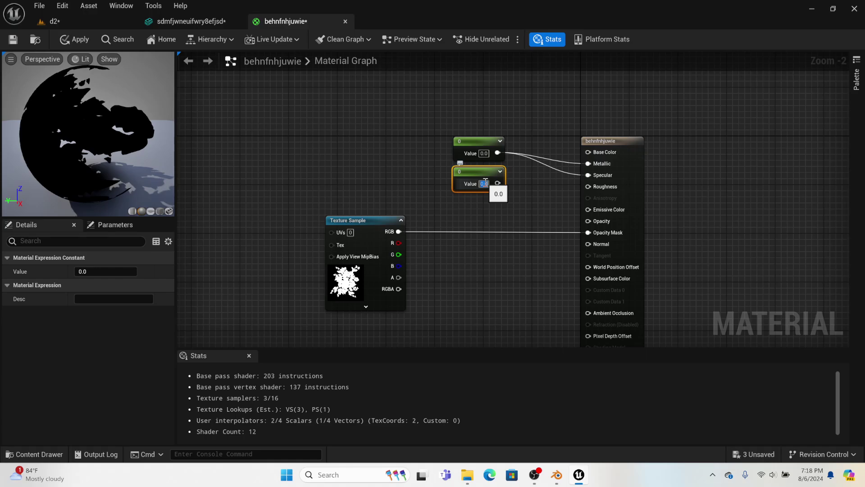
# Set the second Constant to 1, connect it to Roughness, and stack both Constants next to the material output node
pyautogui.write('1')
pyautogui.press('Return')
pyautogui.moveTo(498, 183); pyautogui.dragTo(588, 187)
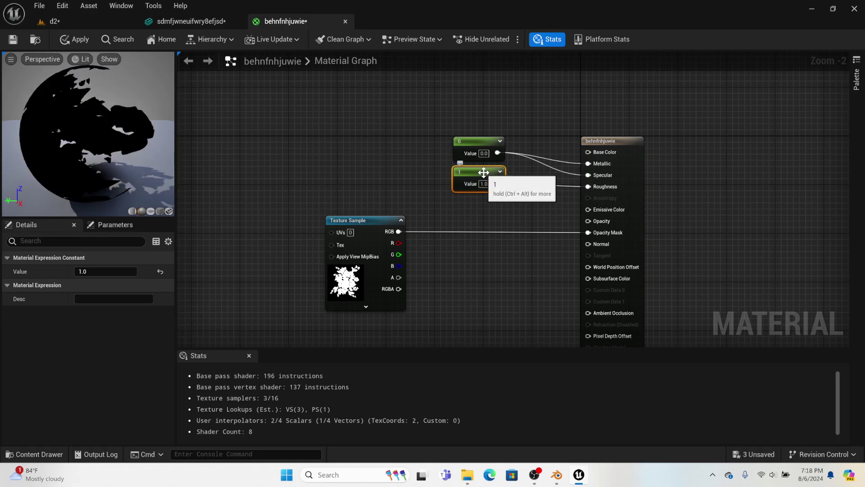
pyautogui.moveTo(484, 172); pyautogui.dragTo(551, 179)
pyautogui.moveTo(480, 141); pyautogui.dragTo(547, 147)
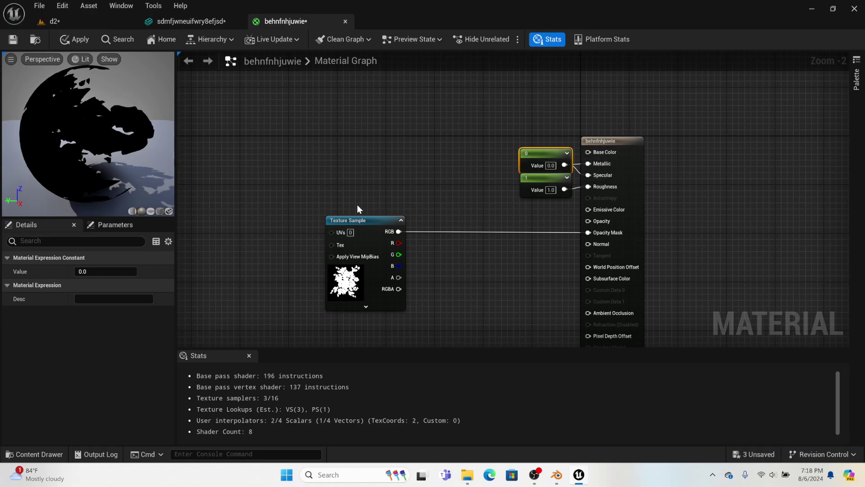
# Move the Texture Sample farther from the output node and add a TwoSidedSign node beside it, below the Opacity Mask connection
pyautogui.moveTo(408, 248); pyautogui.dragTo(425, 173, button='right')
pyautogui.moveTo(387, 147); pyautogui.dragTo(240, 146)
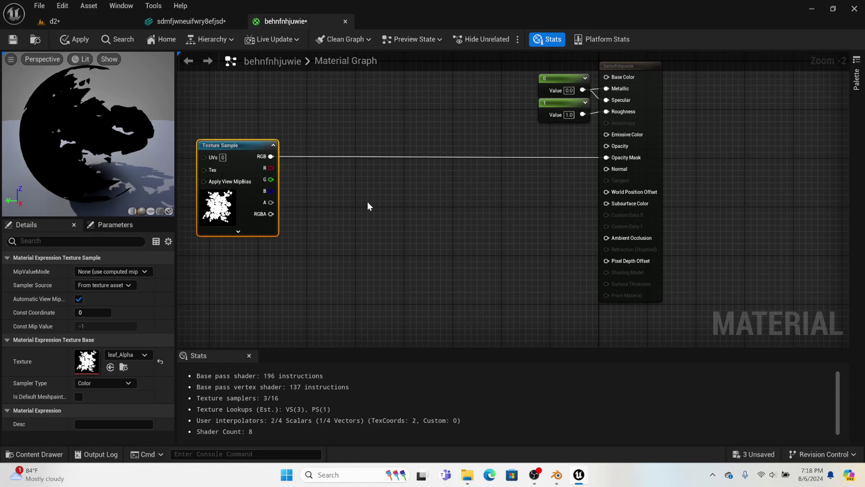
pyautogui.rightClick(340, 193)
pyautogui.click(378, 208)
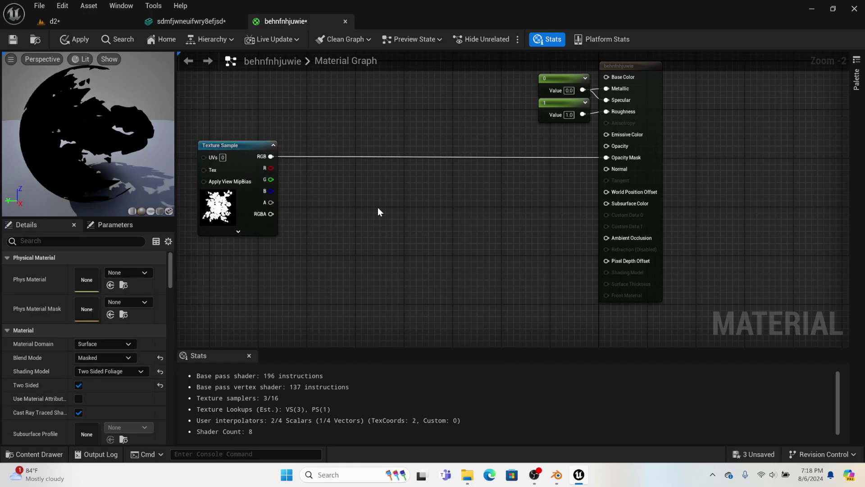
pyautogui.rightClick(374, 207)
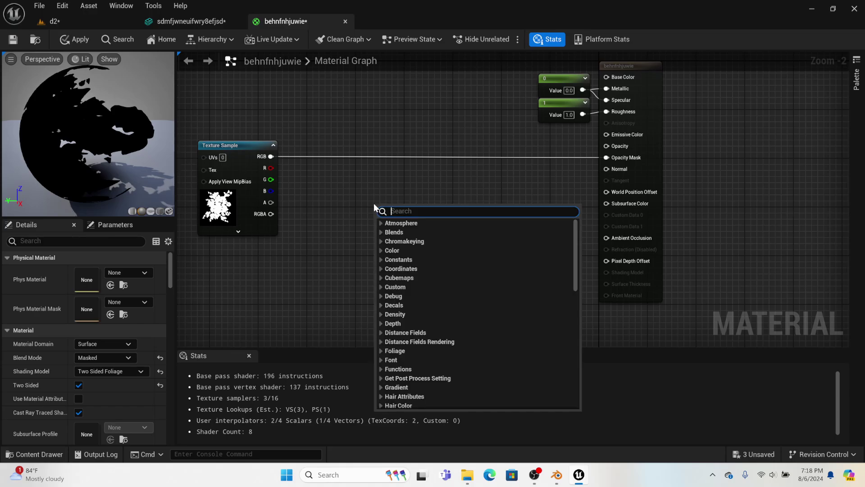
pyautogui.write('two')
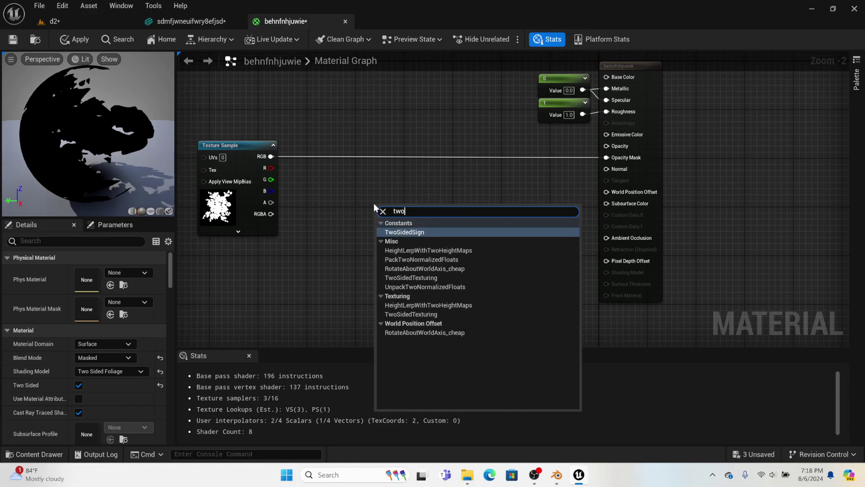
pyautogui.click(399, 233)
pyautogui.moveTo(396, 212); pyautogui.dragTo(318, 185)
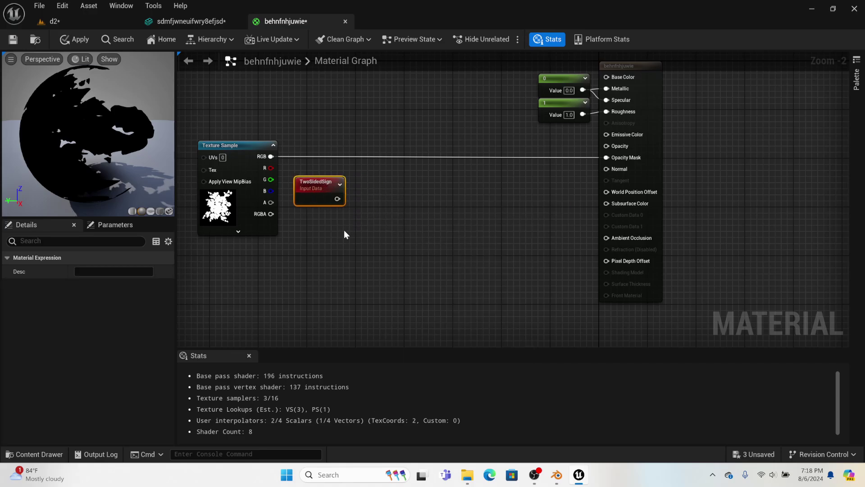
# Add a Constant3Vector node below TwoSidedSign and set its color to pure blue, 0,0,1
pyautogui.click(321, 227)
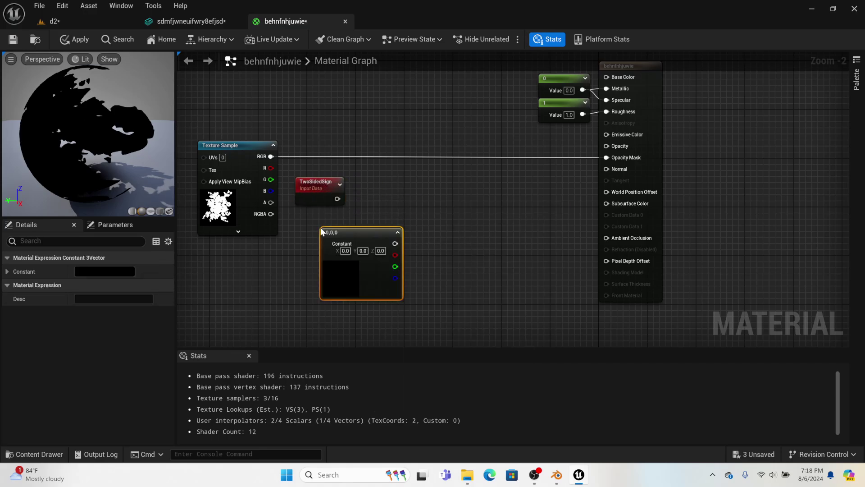
pyautogui.doubleClick(346, 275)
pyautogui.moveTo(370, 394); pyautogui.dragTo(464, 474)
pyautogui.click(491, 445)
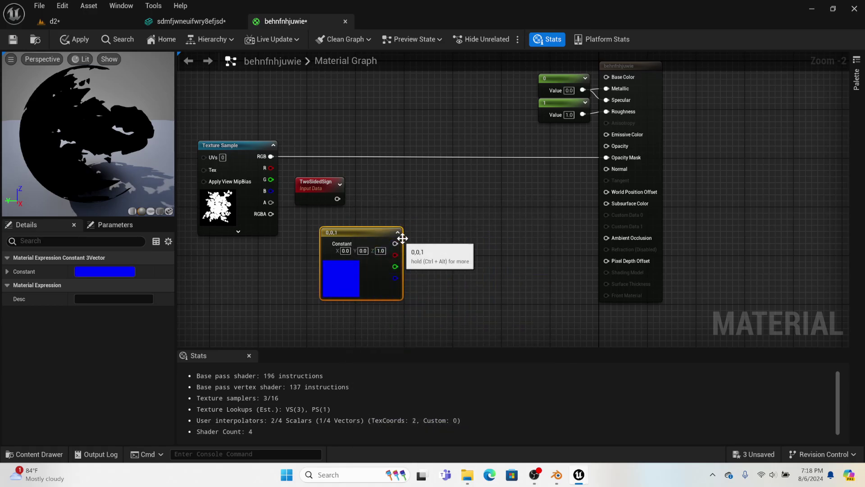
# Multiply TwoSidedSign by the blue vector, connect the result to Normal, and arrange the three nodes close together
pyautogui.click(455, 190)
pyautogui.moveTo(461, 202); pyautogui.dragTo(338, 199)
pyautogui.moveTo(396, 243); pyautogui.dragTo(343, 231)
pyautogui.moveTo(484, 202); pyautogui.dragTo(495, 202)
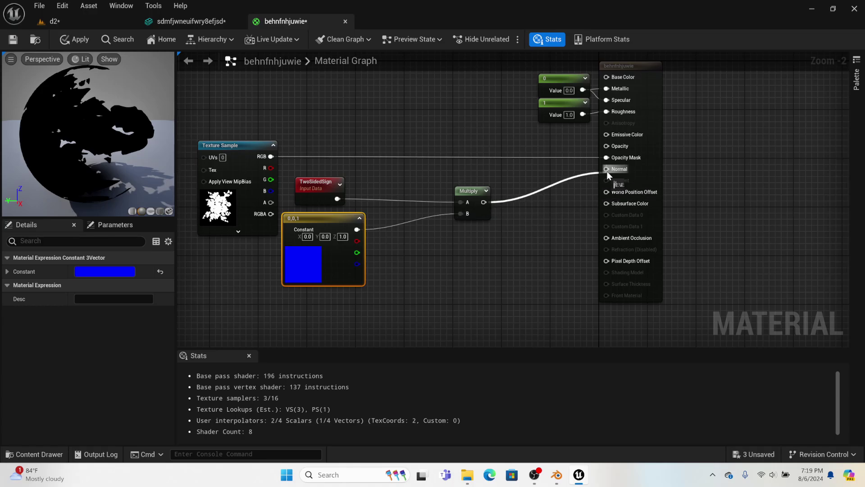
pyautogui.moveTo(607, 171); pyautogui.dragTo(608, 170)
pyautogui.moveTo(477, 191); pyautogui.dragTo(395, 195)
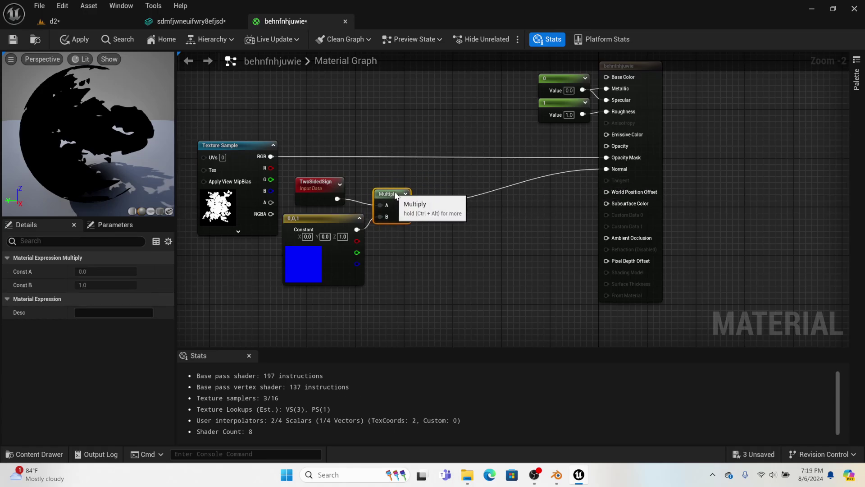
pyautogui.moveTo(356, 218); pyautogui.dragTo(356, 212)
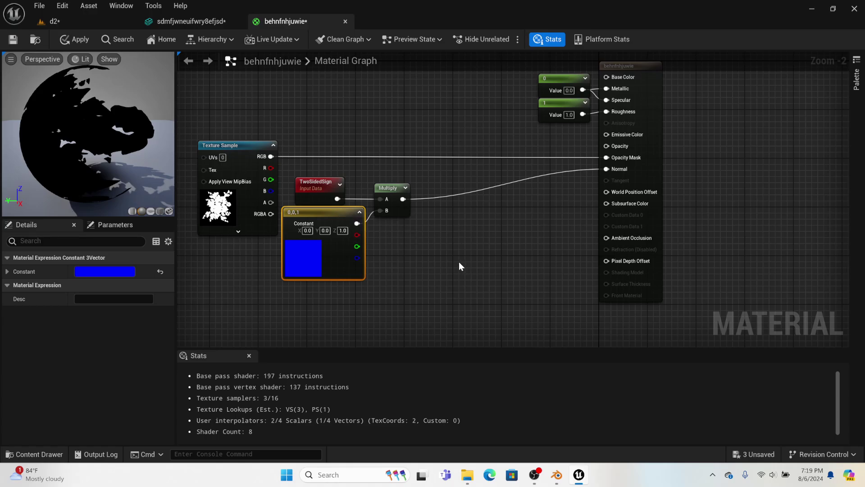
# Add another Constant3Vector node above the Texture Sample and set its color to red with an R value of 0.755208
pyautogui.moveTo(77, 134)
pyautogui.mouseDown()
pyautogui.moveTo(36, 135)
pyautogui.moveTo(77, 134)
pyautogui.mouseUp()
pyautogui.moveTo(417, 168); pyautogui.dragTo(508, 277, button='right')
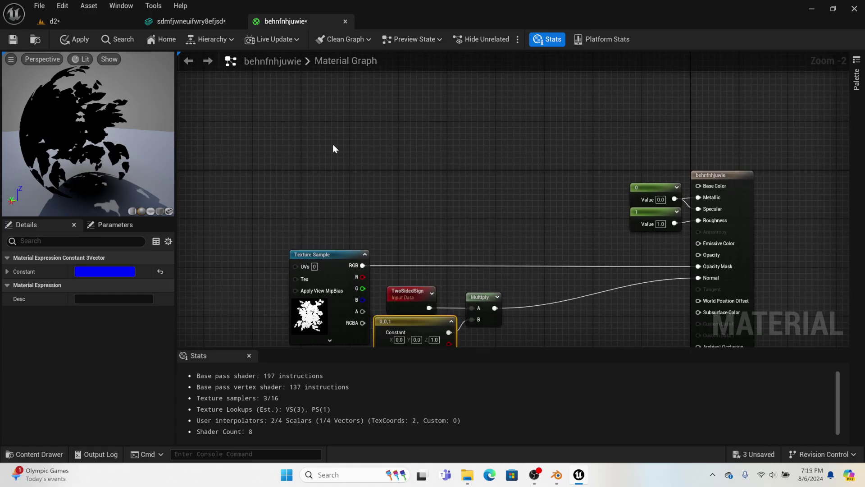
pyautogui.click(256, 102)
pyautogui.doubleClick(280, 155)
pyautogui.moveTo(408, 212); pyautogui.dragTo(401, 166)
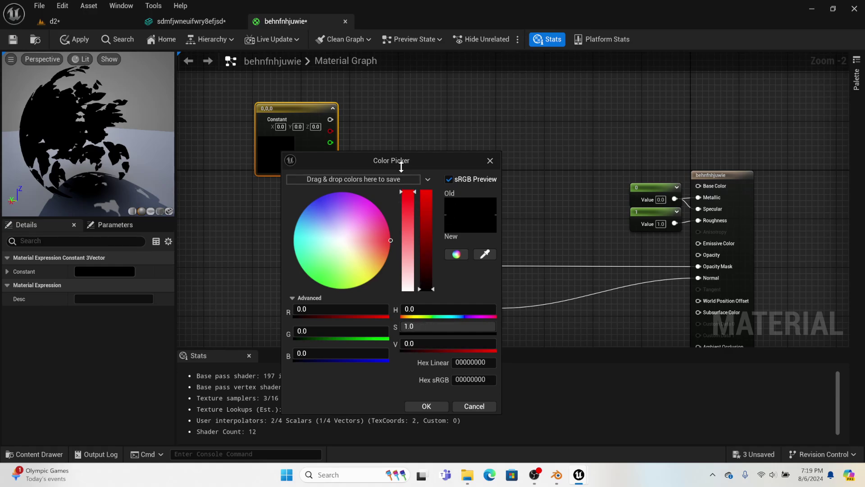
pyautogui.moveTo(423, 239); pyautogui.dragTo(425, 215)
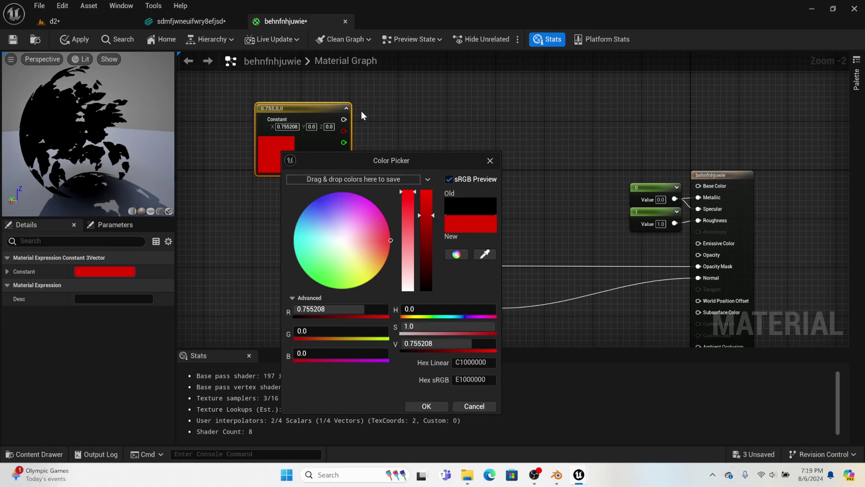
pyautogui.click(427, 406)
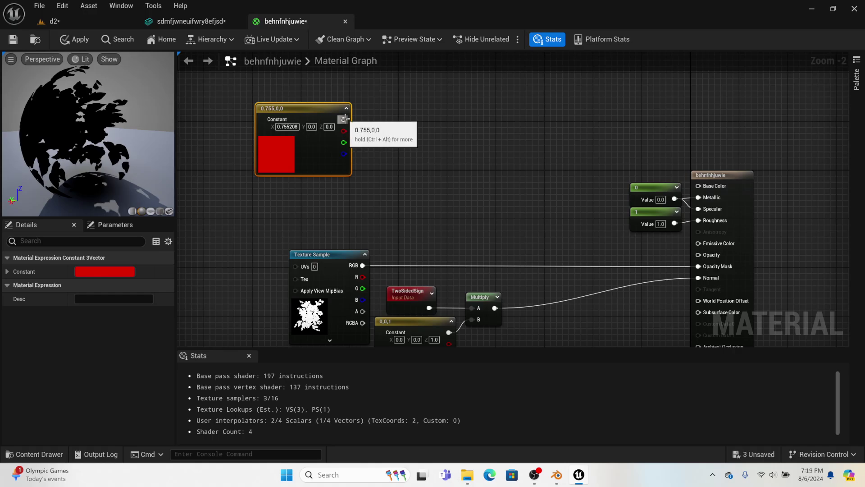
# Connect the red vector to Base Color, place it just above the Texture Sample, and save the material
pyautogui.moveTo(345, 119); pyautogui.dragTo(698, 185)
pyautogui.moveTo(293, 121); pyautogui.dragTo(266, 189)
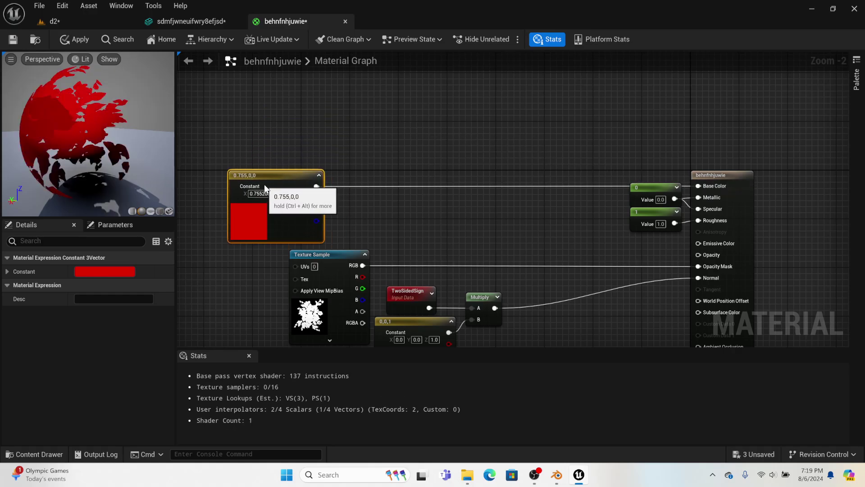
pyautogui.click(8, 42)
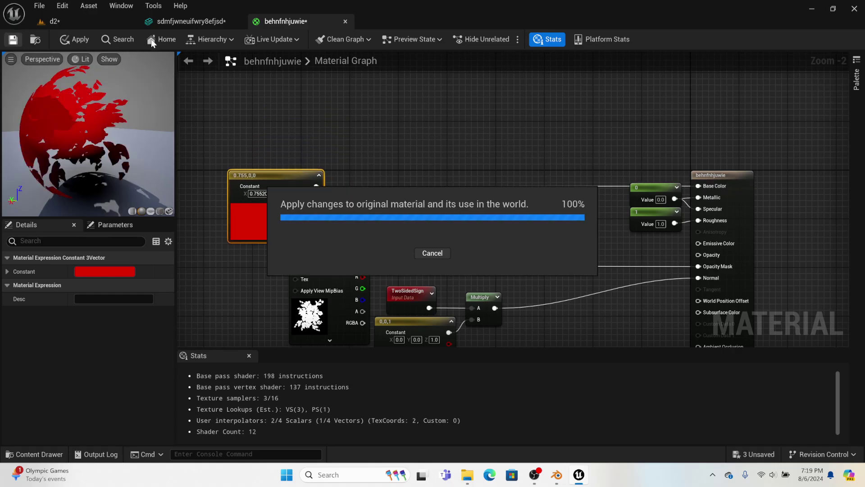
# Return to the d2 level and try to apply the behnfnhjuwie material directly to the tree in the viewport
pyautogui.click(172, 22)
pyautogui.click(90, 21)
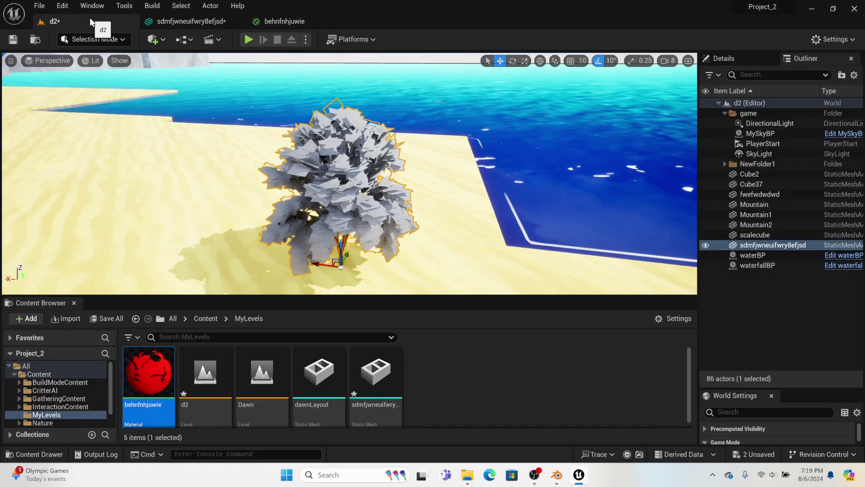
pyautogui.moveTo(354, 257); pyautogui.dragTo(144, 371)
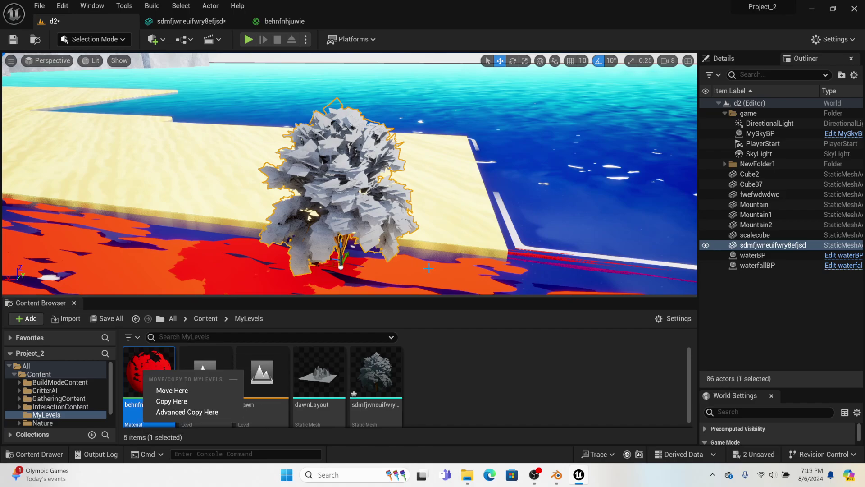
pyautogui.click(456, 385)
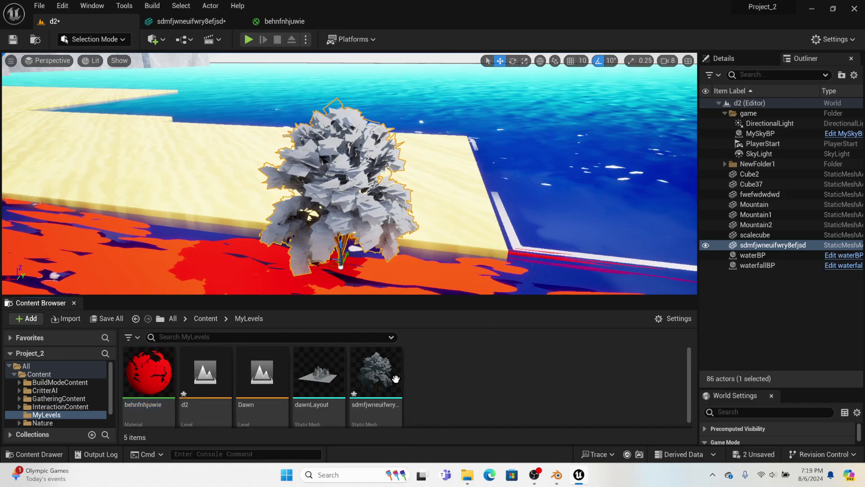
# Select the ground Cube beneath the tree and set its Element 0 material back to the sand cube material
pyautogui.moveTo(206, 251)
pyautogui.mouseDown(button='right')
pyautogui.moveTo(135, 270)
pyautogui.moveTo(206, 251)
pyautogui.mouseUp(button='right')
pyautogui.press('s')
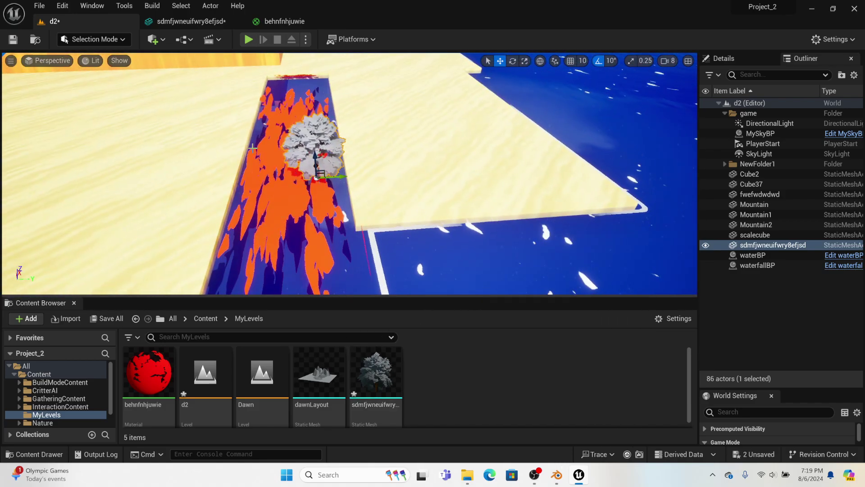
pyautogui.click(397, 270)
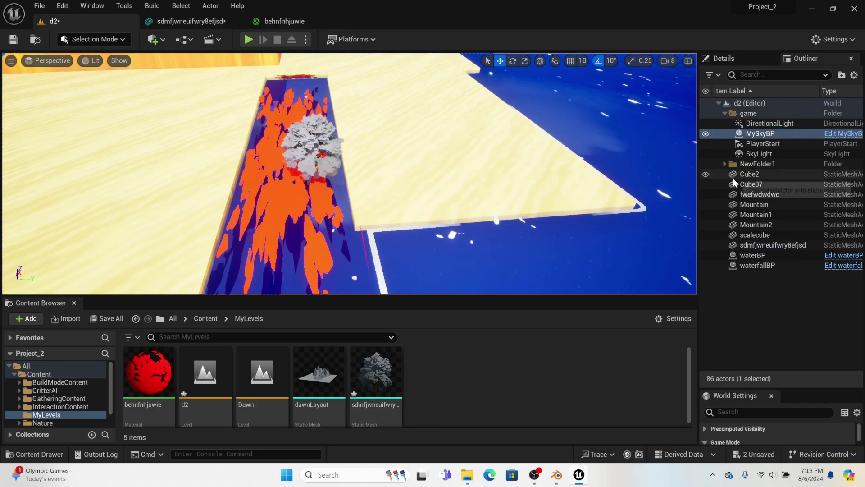
pyautogui.click(272, 163)
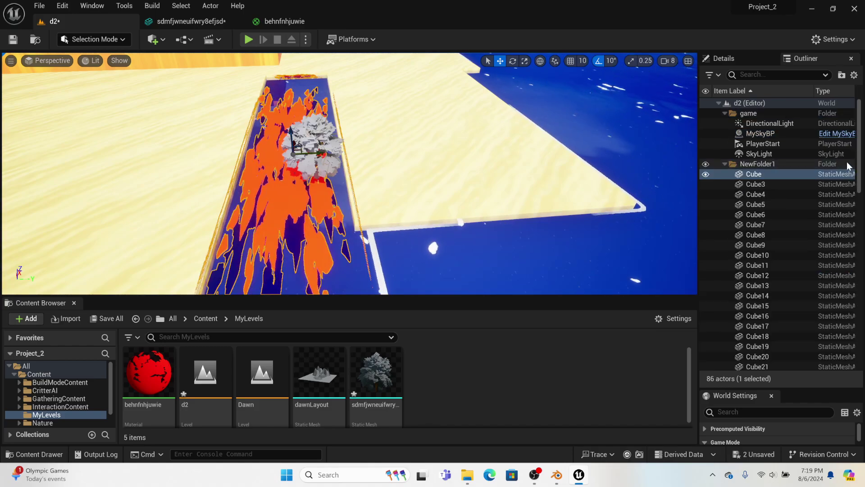
pyautogui.click(744, 56)
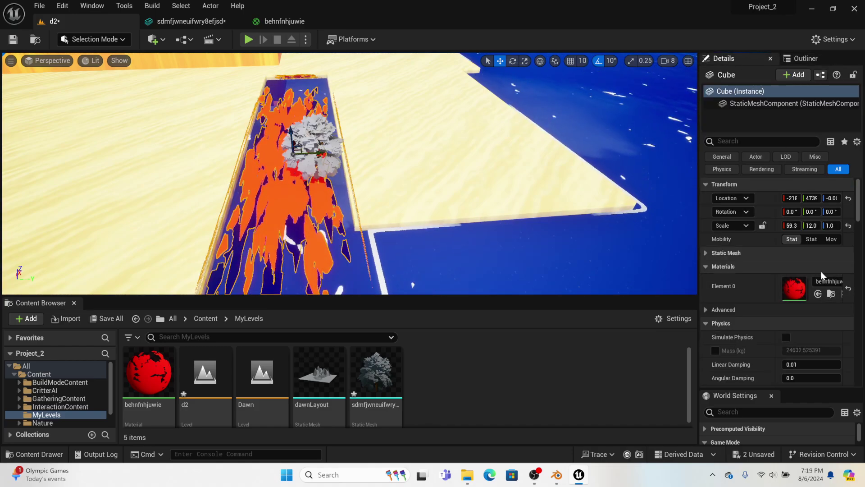
pyautogui.click(828, 281)
pyautogui.write('sa')
pyautogui.click(774, 161)
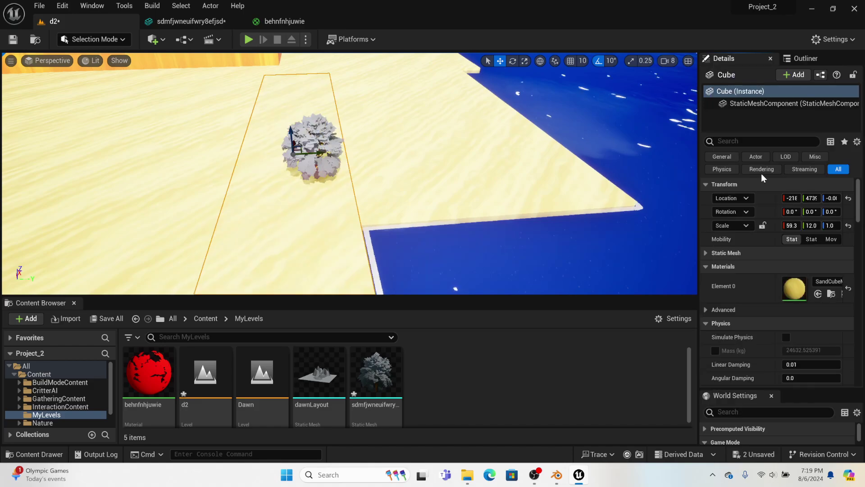
# Assign behnfnhjuwie to the Element 0 material slot of the sdmfjwneuifwry8efjsd tree mesh and save the mesh
pyautogui.click(375, 373)
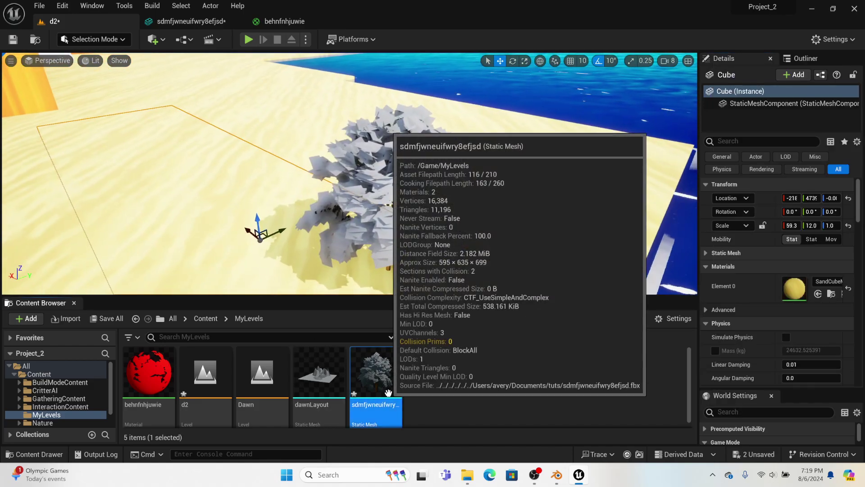
pyautogui.click(165, 22)
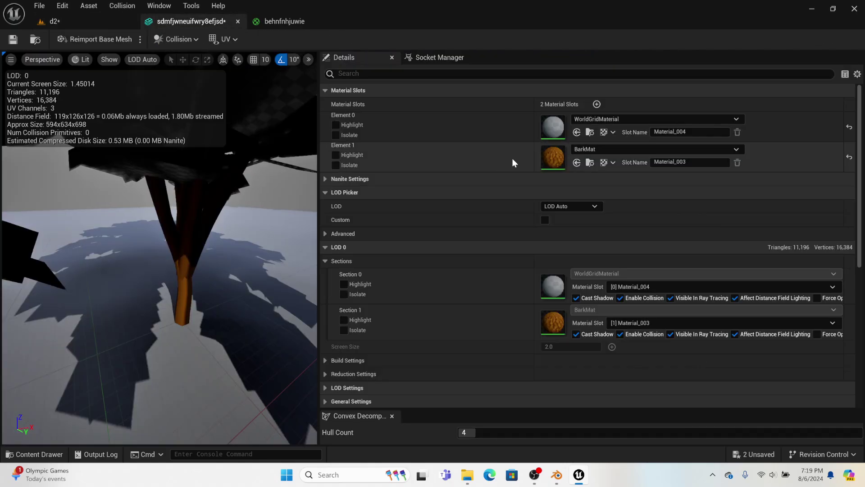
pyautogui.click(624, 119)
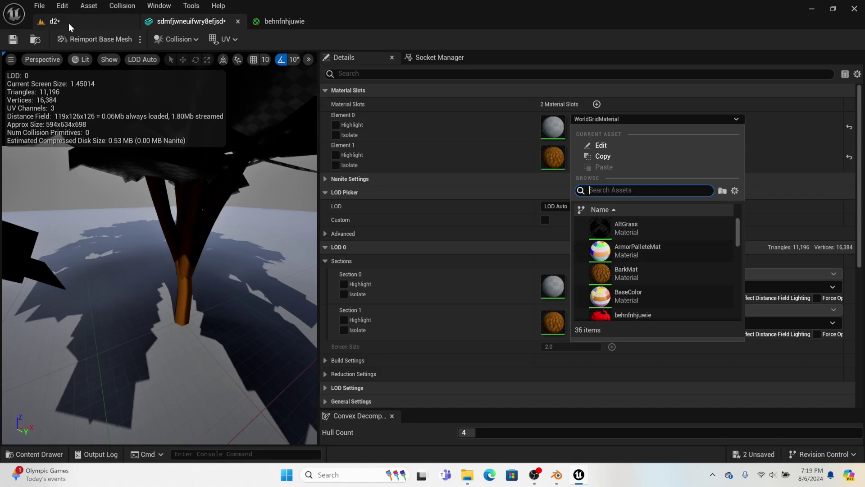
pyautogui.click(622, 315)
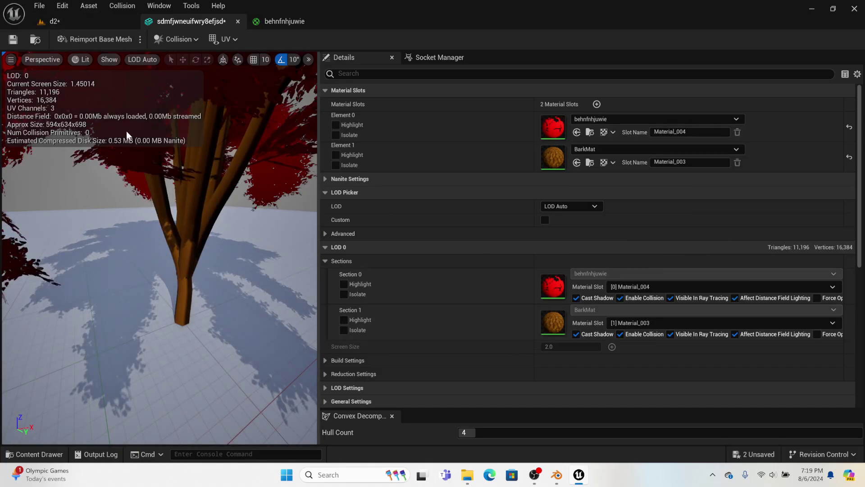
pyautogui.scroll(-5, 126, 130)
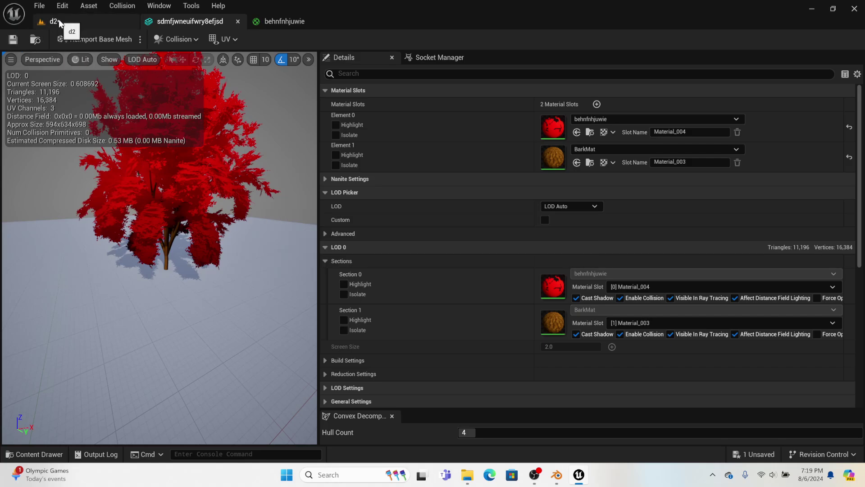
# Return to the d2 level and start playing it in the editor to check the tree
pyautogui.click(60, 23)
pyautogui.click(244, 40)
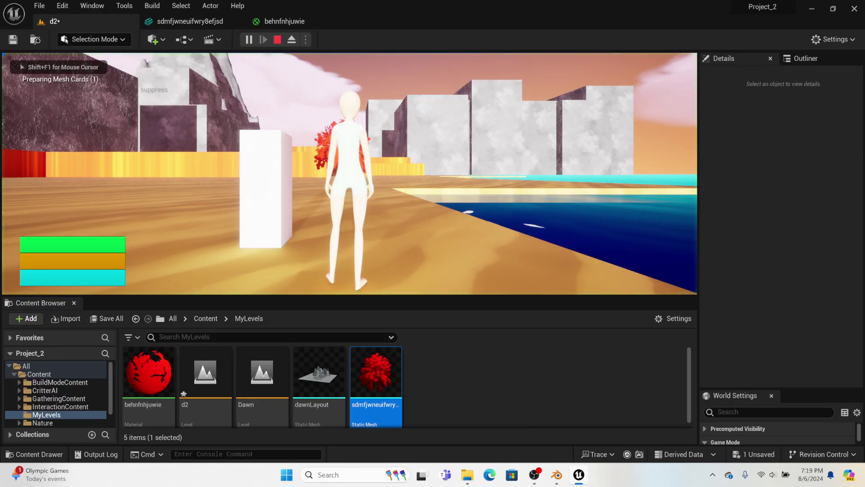
# Walk the character up to the tree in the running level, end the play session and examine the tree in the level
pyautogui.press('w')
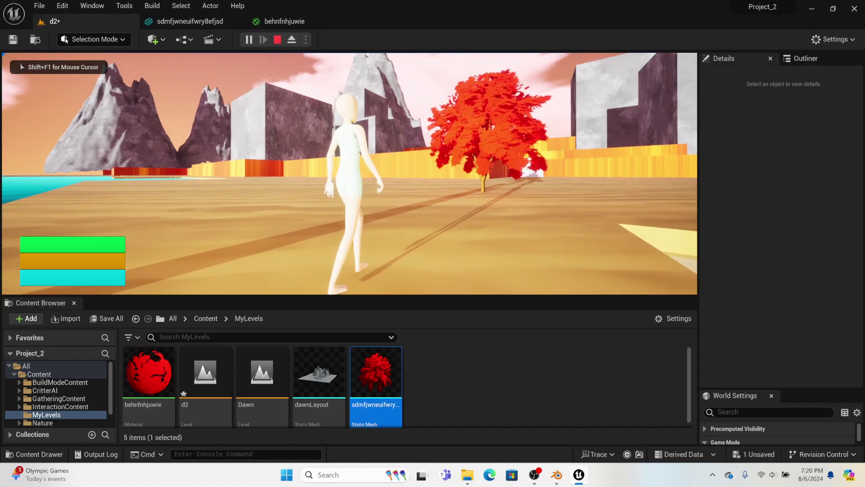
pyautogui.press('w')
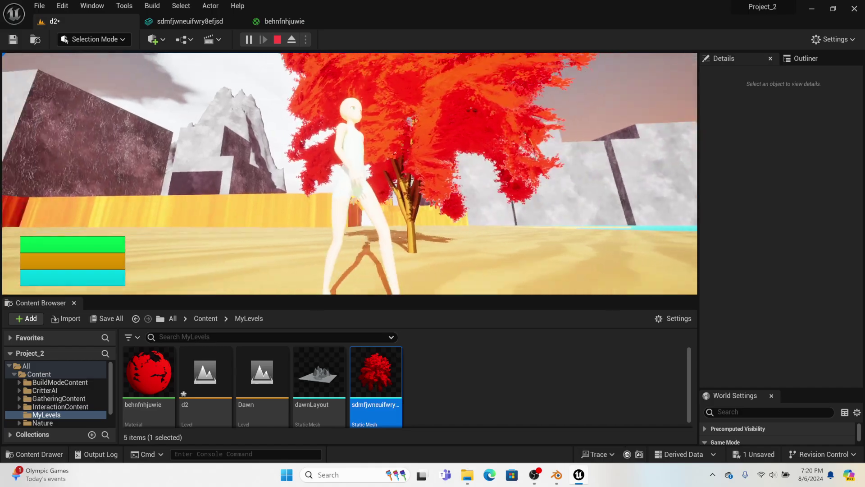
pyautogui.press('Escape')
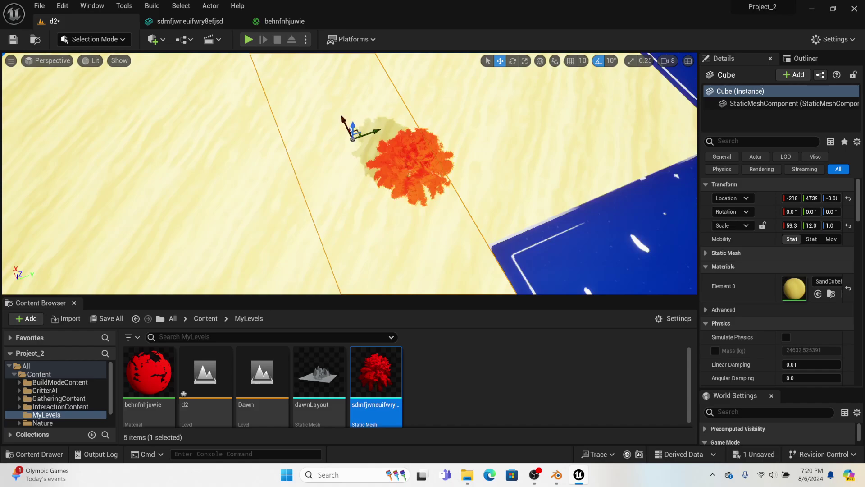
pyautogui.moveTo(349, 174); pyautogui.dragTo(349, 144, button='right')
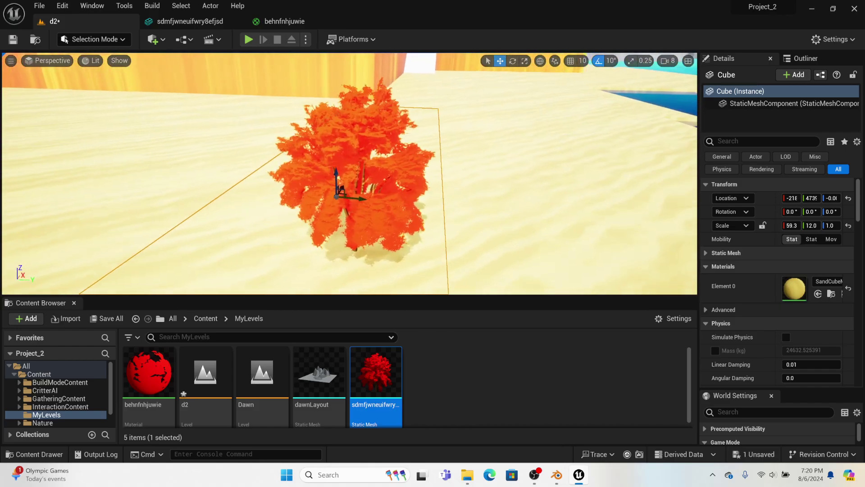
pyautogui.moveTo(88, 241); pyautogui.dragTo(93, 241, button='right')
pyautogui.click(28, 144)
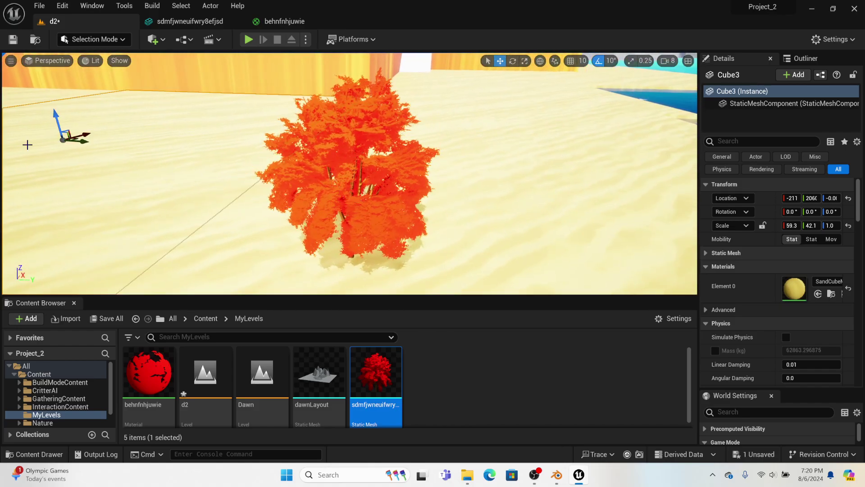
# In behnfnhjuwie, multiply the red Constant by 0.2 with a new Multiply node and connect the result to Emissive Color
pyautogui.click(189, 21)
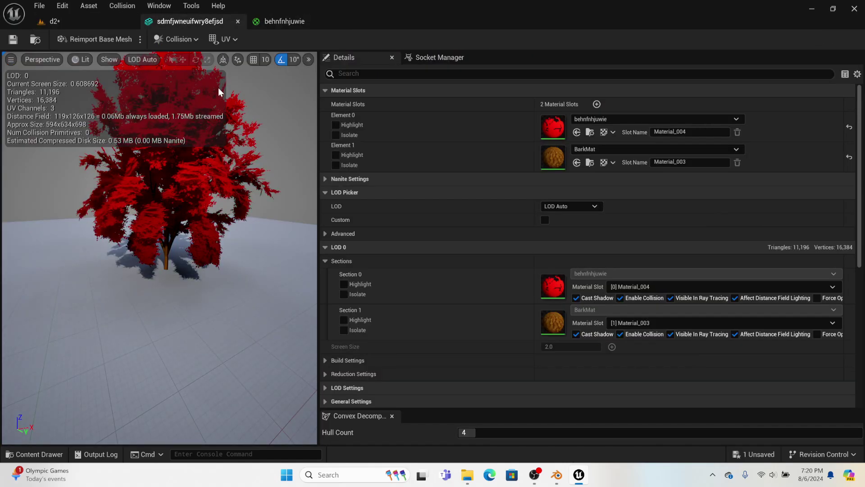
pyautogui.click(300, 23)
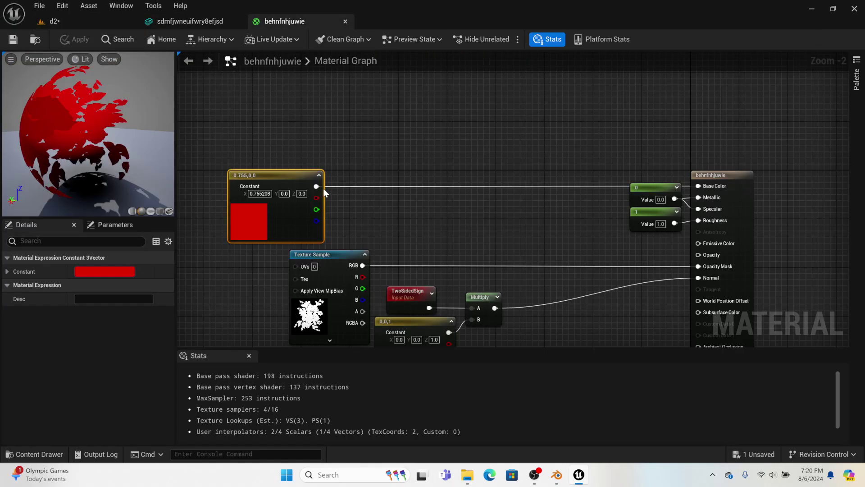
pyautogui.click(467, 227)
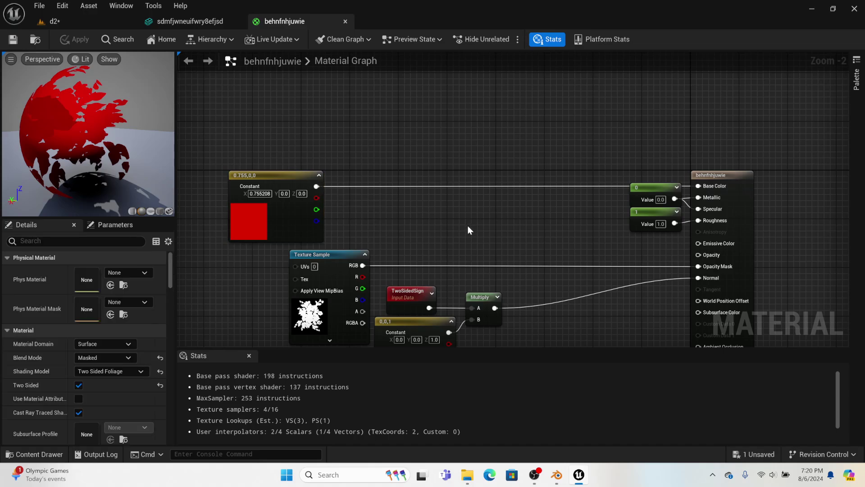
pyautogui.click(461, 209)
pyautogui.moveTo(468, 225); pyautogui.dragTo(316, 186)
pyautogui.click(484, 238)
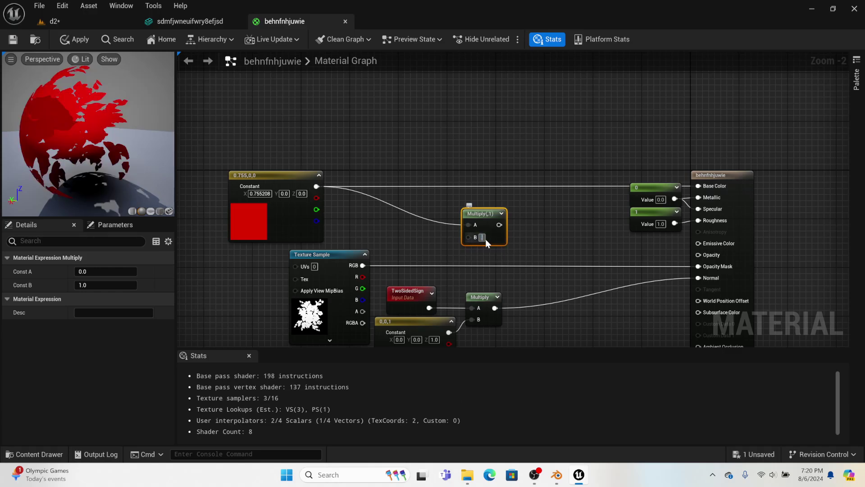
pyautogui.write('0.2')
pyautogui.click(521, 240)
pyautogui.moveTo(504, 224); pyautogui.dragTo(699, 243)
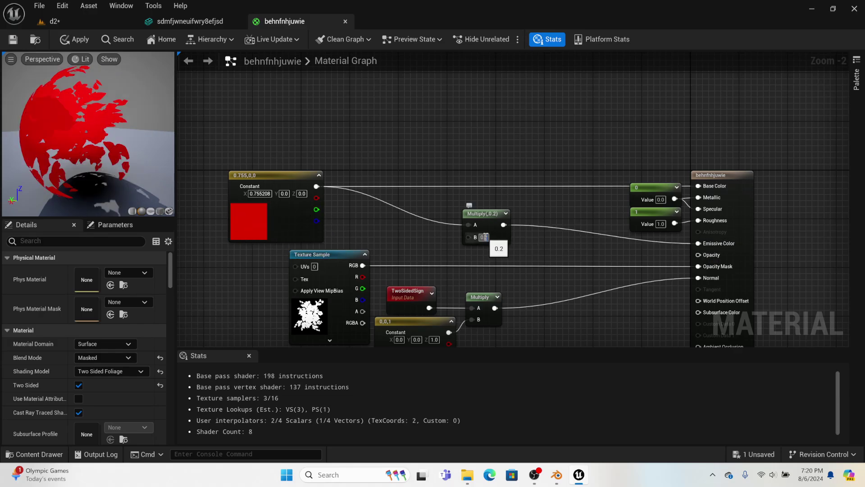
# Set the new Multiply node's B value to 0.1, save the material and return to the d2 level
pyautogui.write('0.1')
pyautogui.press('Return')
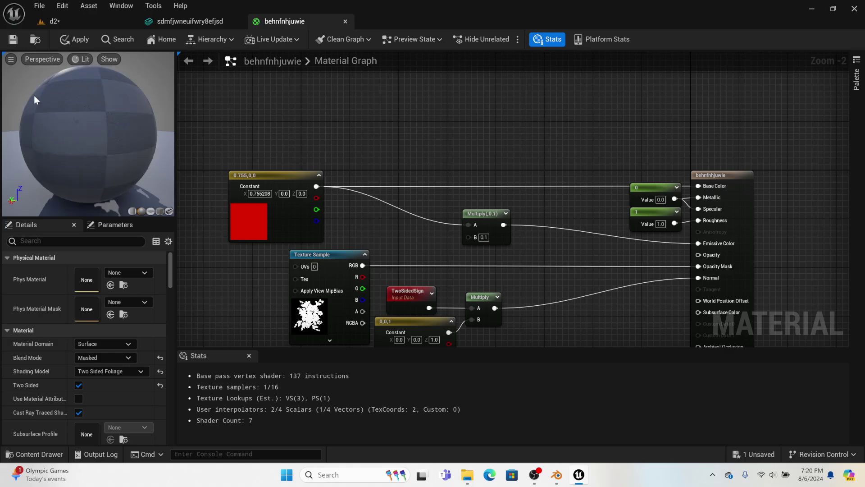
pyautogui.click(12, 41)
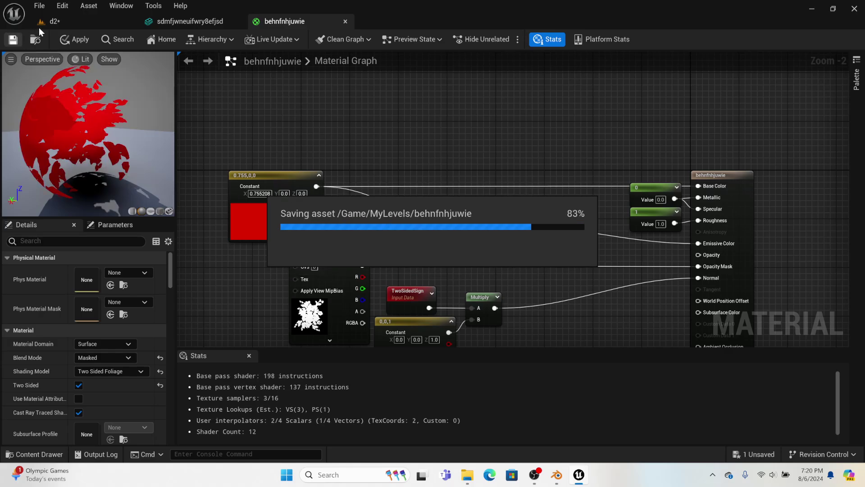
pyautogui.click(39, 26)
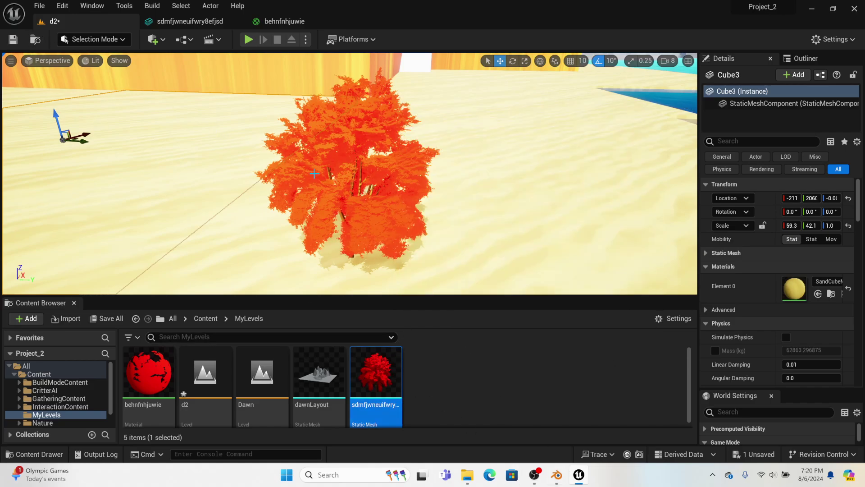
pyautogui.scroll(-5, 314, 173)
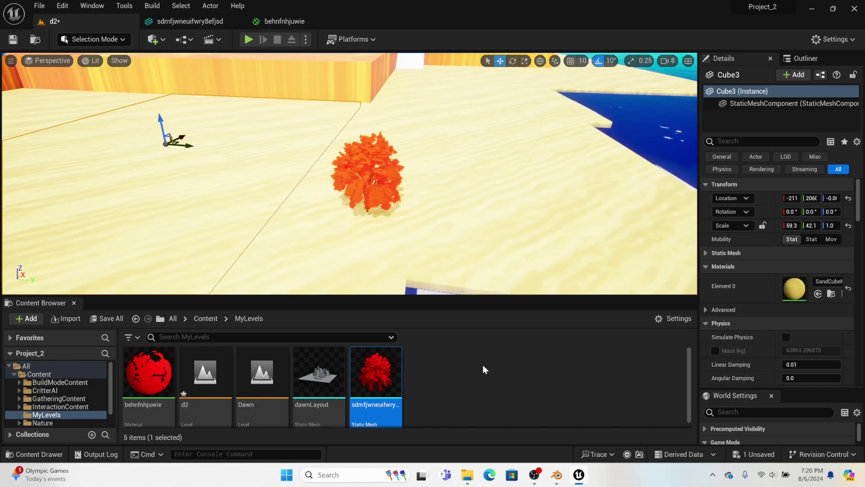
# Switch to Blender and move the leaves.001 tree along the Y axis, away from the origin
pyautogui.click(557, 475)
pyautogui.click(231, 213)
pyautogui.click(353, 226)
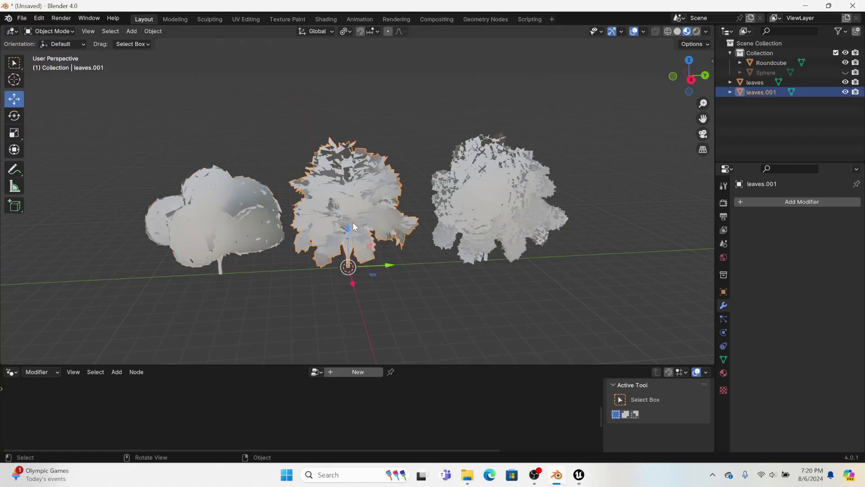
pyautogui.moveTo(394, 263); pyautogui.dragTo(97, 264)
# Clear the location of the leaves tree to place it at the origin, and show its material slots
pyautogui.click(447, 204)
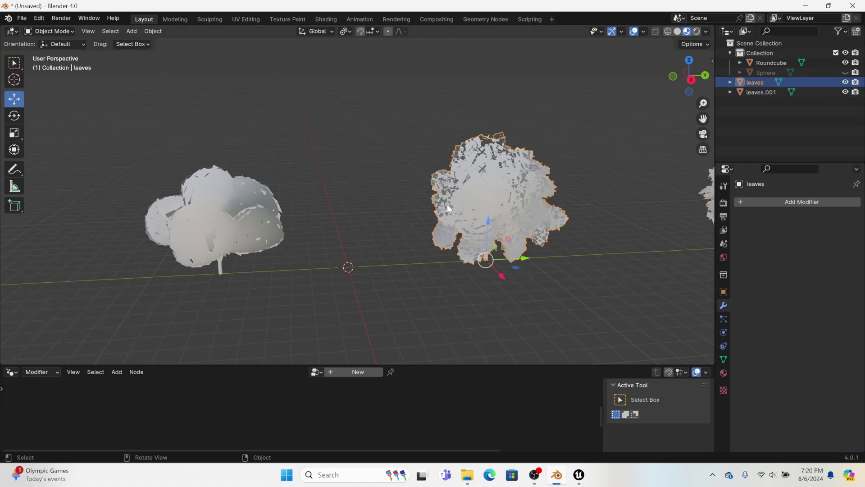
pyautogui.hotkey('alt', 'g')
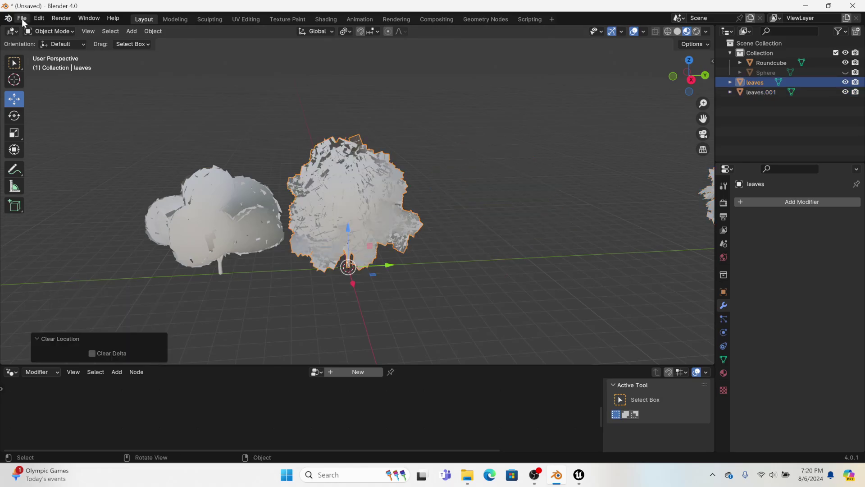
pyautogui.click(724, 372)
pyautogui.rightClick(447, 250)
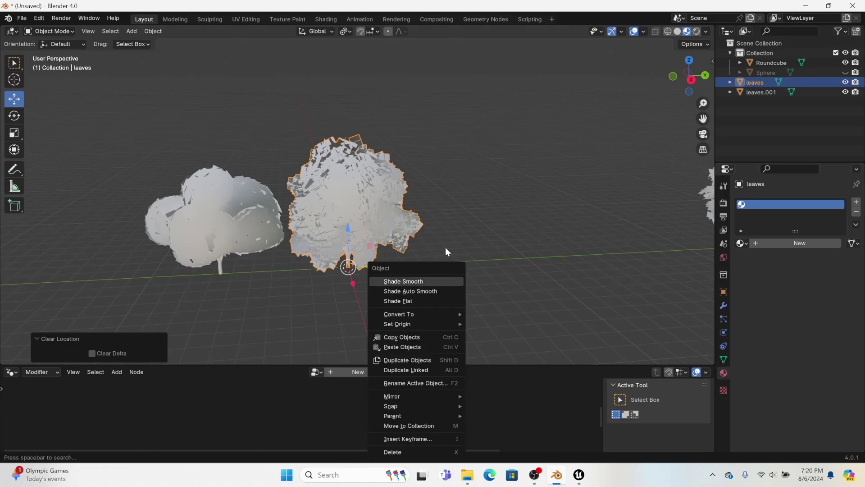
# Edit the leaves mesh in the Modeling workspace and select all its loose geometry
pyautogui.moveTo(349, 288)
pyautogui.mouseDown(button='middle')
pyautogui.moveTo(340, 290)
pyautogui.moveTo(346, 276)
pyautogui.mouseUp(button='middle')
pyautogui.click(175, 19)
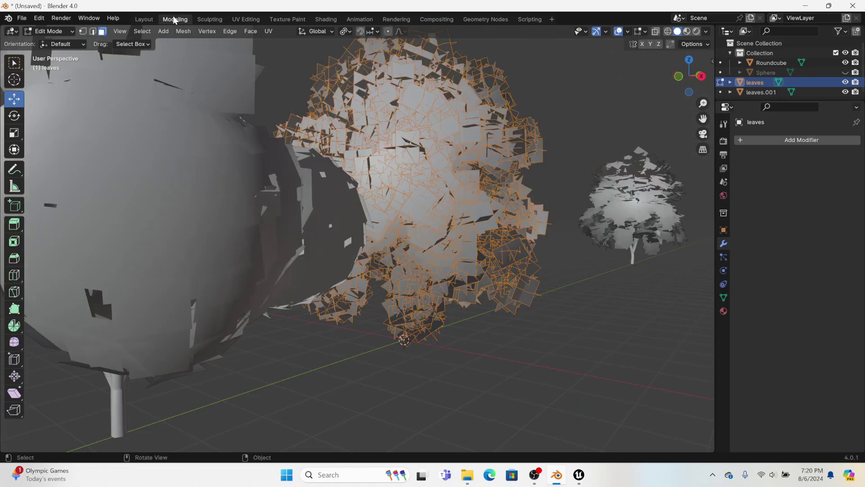
pyautogui.moveTo(510, 398); pyautogui.dragTo(248, 177, button='middle')
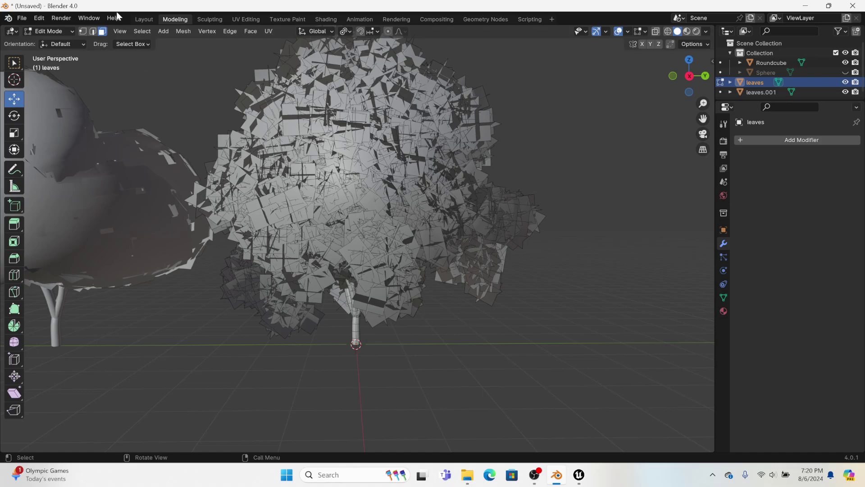
pyautogui.click(138, 30)
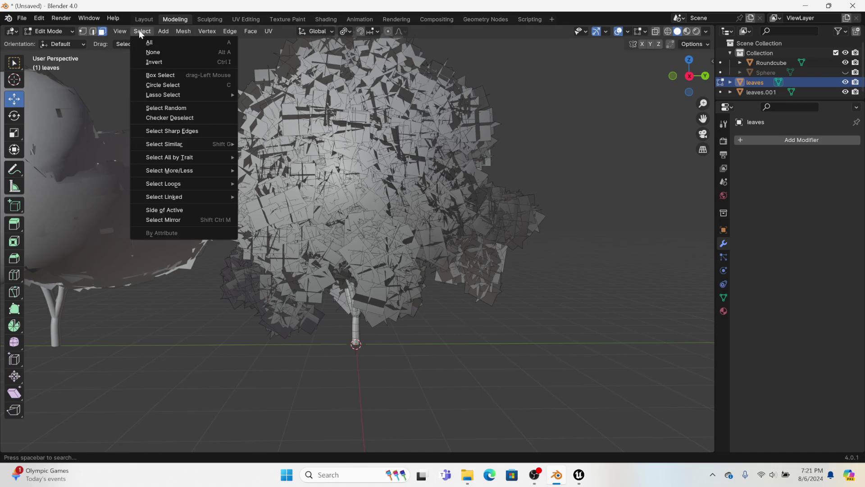
pyautogui.moveTo(149, 157)
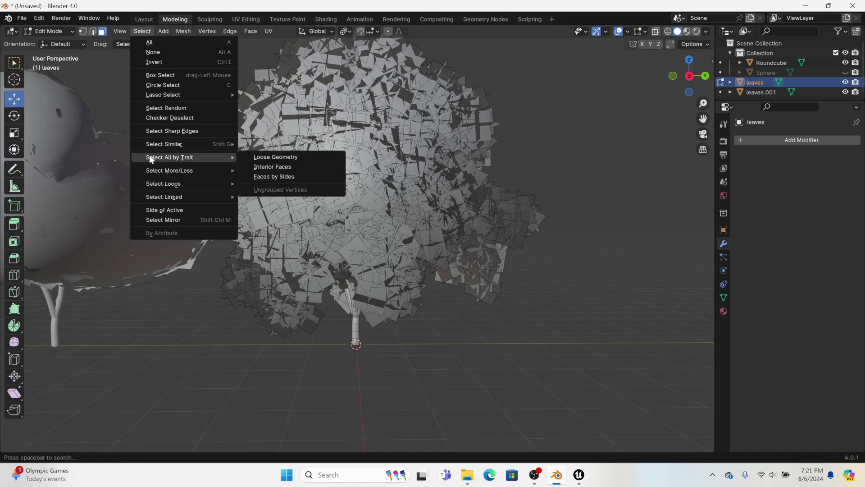
pyautogui.click(310, 158)
# Add a second material slot, using the first for the leaf planes and the second for the trunk from the inverted selection
pyautogui.click(722, 311)
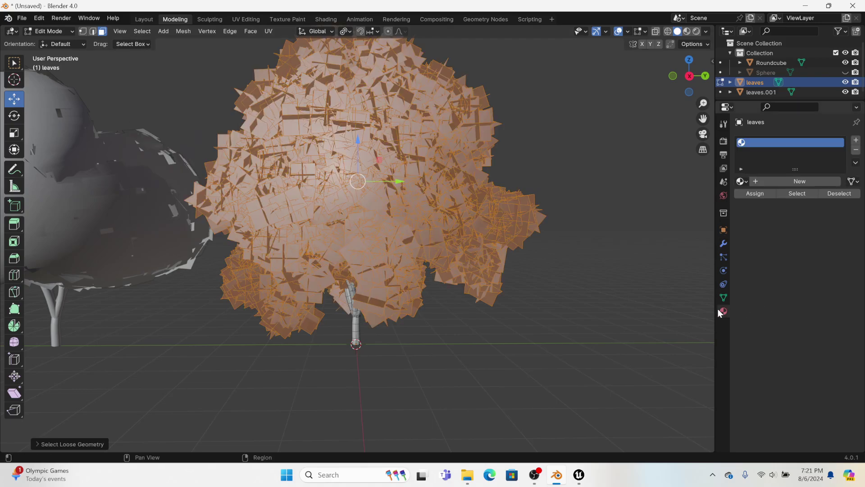
pyautogui.click(856, 141)
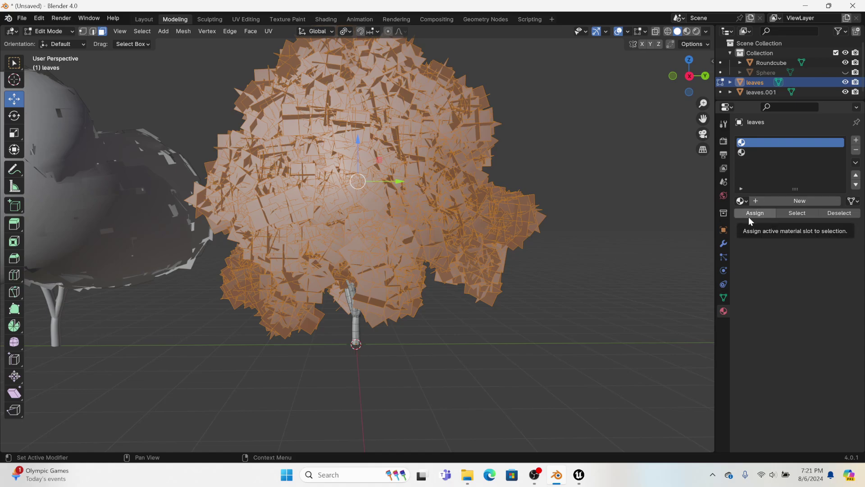
pyautogui.click(142, 31)
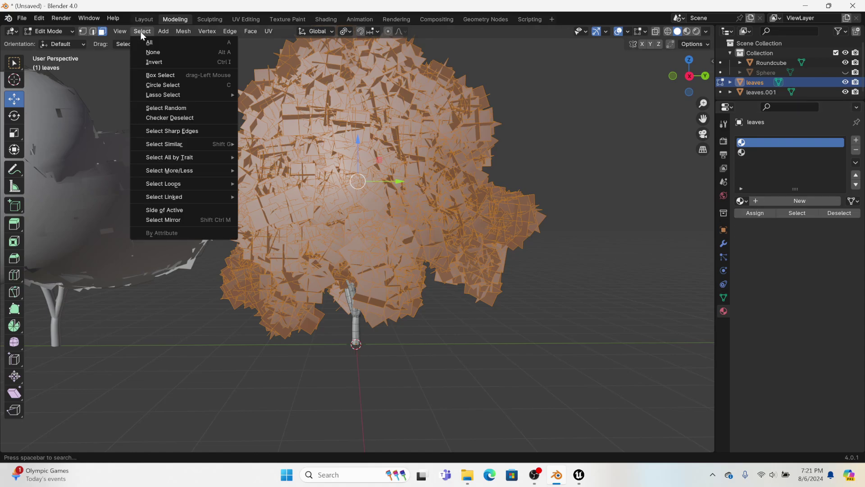
pyautogui.click(152, 65)
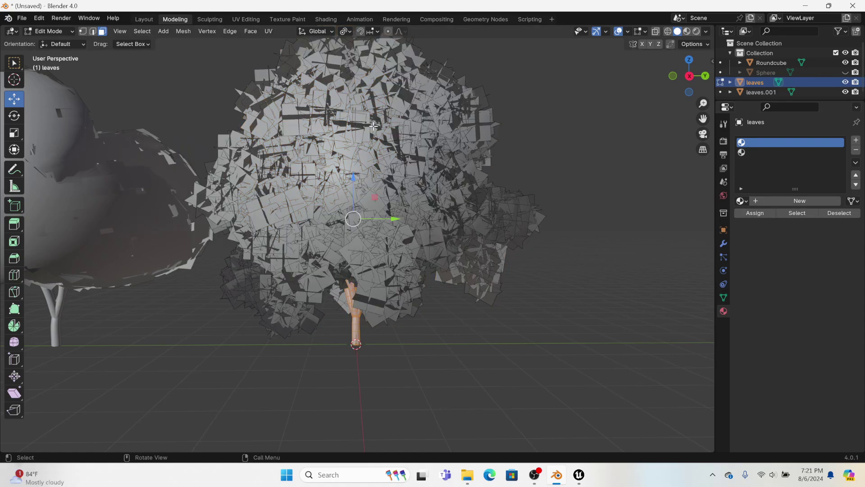
pyautogui.click(761, 152)
pyautogui.click(752, 143)
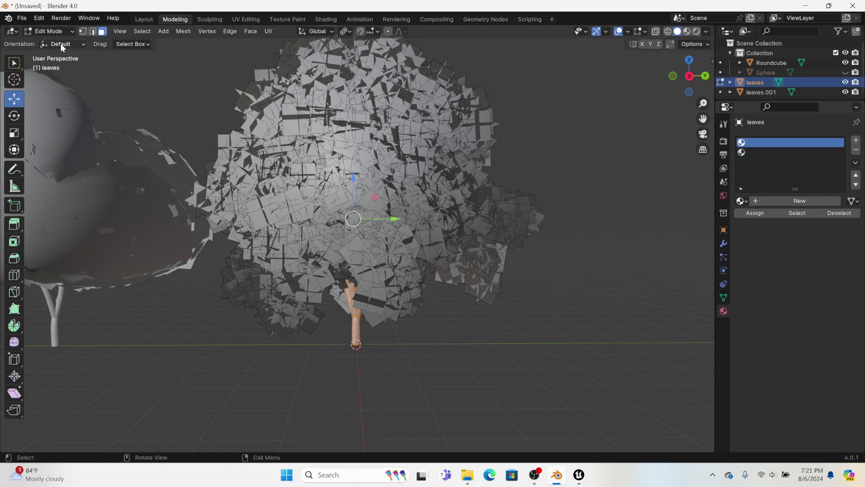
# Set the first material slot of the leaves mesh to Material.001 and the second to Material.002
pyautogui.click(740, 201)
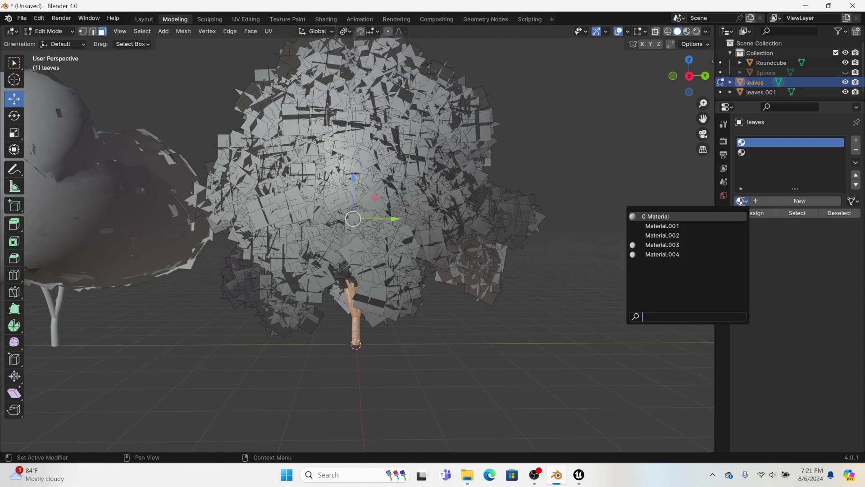
pyautogui.click(717, 226)
pyautogui.click(757, 153)
pyautogui.click(740, 201)
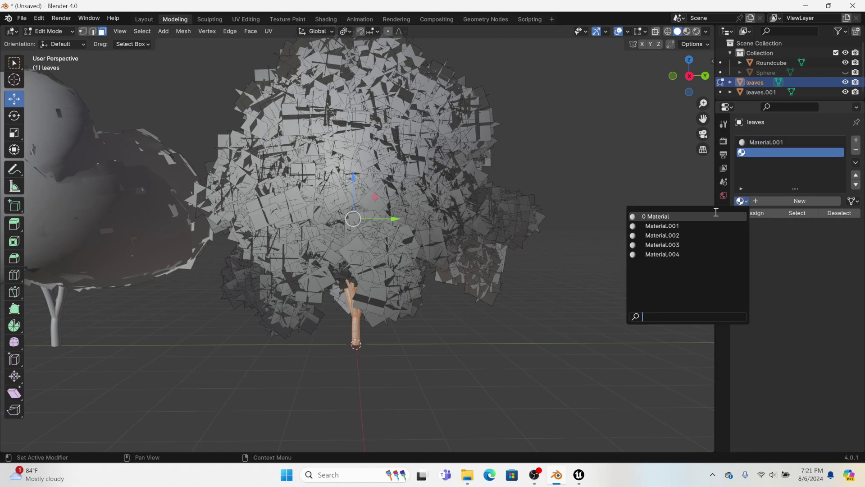
pyautogui.click(663, 236)
# Return to the Layout workspace and export the selected leaves tree to the tuts folder as adwdw.fbx
pyautogui.click(149, 18)
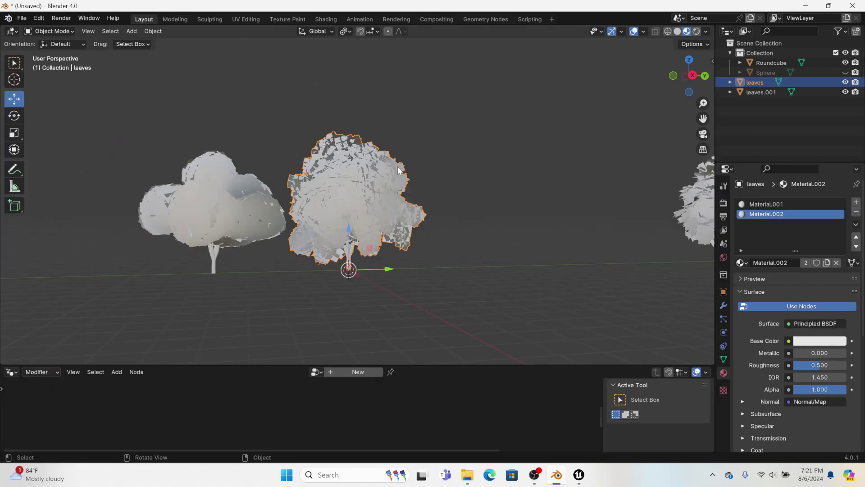
pyautogui.click(20, 18)
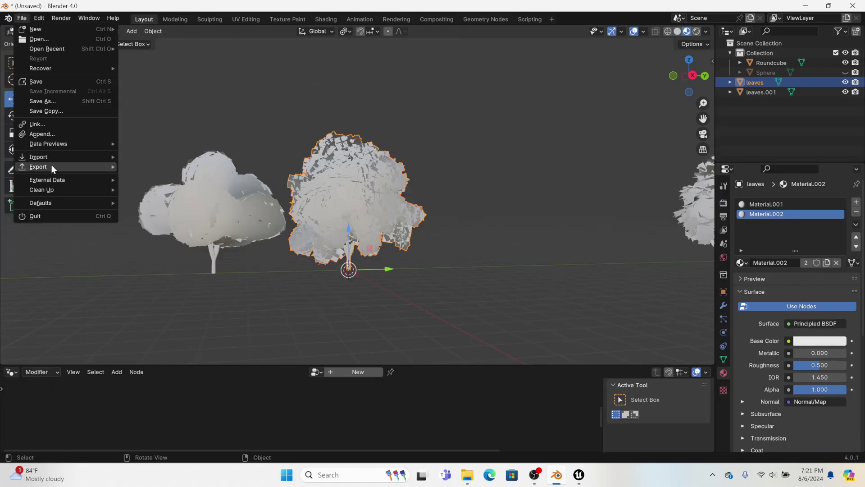
pyautogui.moveTo(51, 166)
pyautogui.click(166, 256)
pyautogui.click(368, 380)
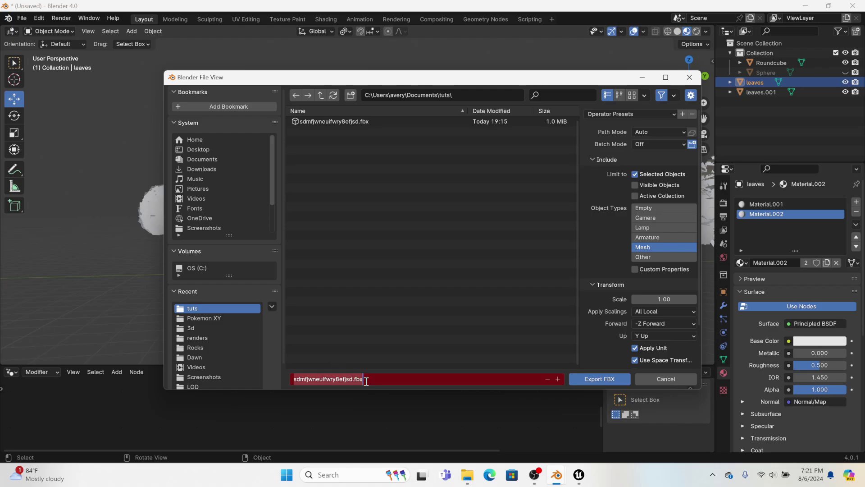
pyautogui.write('adwdw')
pyautogui.click(595, 378)
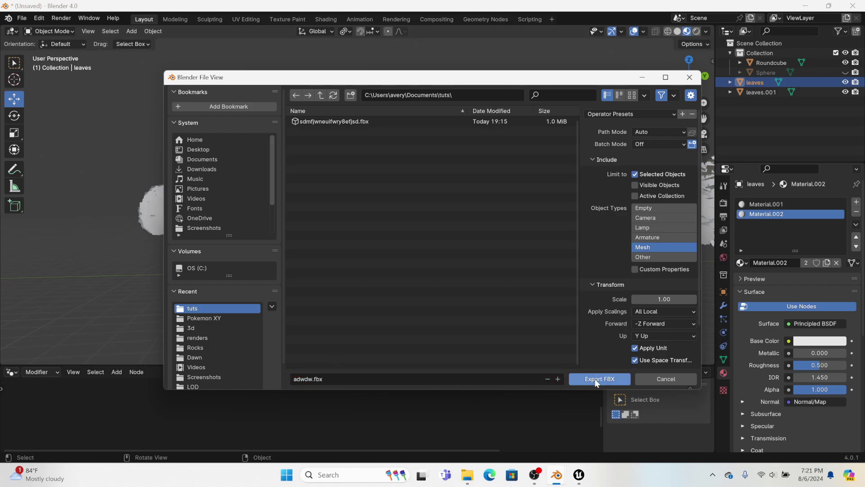
pyautogui.click(594, 379)
# Switch to Unreal Engine and try to import adwdw.fbx from File Explorer into the MyLevels folder
pyautogui.click(580, 479)
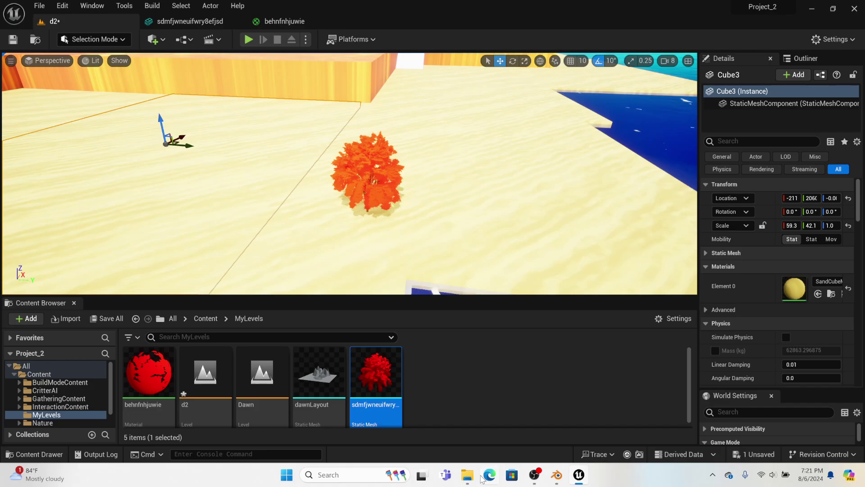
pyautogui.click(467, 475)
pyautogui.moveTo(224, 116); pyautogui.dragTo(640, 366)
pyautogui.click(404, 428)
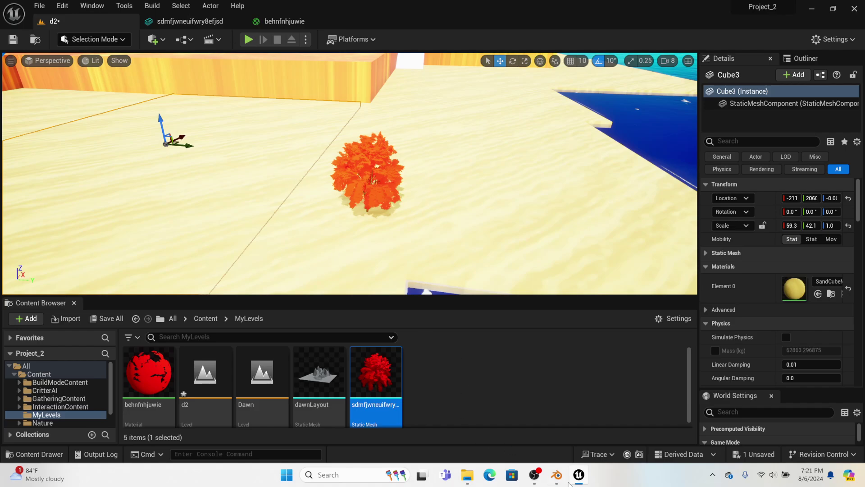
# Return to Unreal Engine and place the imported adwdw mesh in the d2 level beside the existing red tree
pyautogui.moveTo(580, 473)
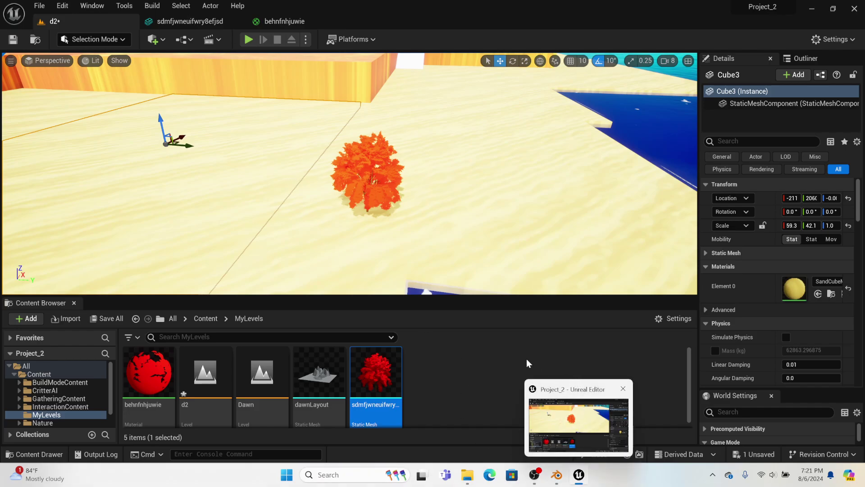
pyautogui.click(583, 481)
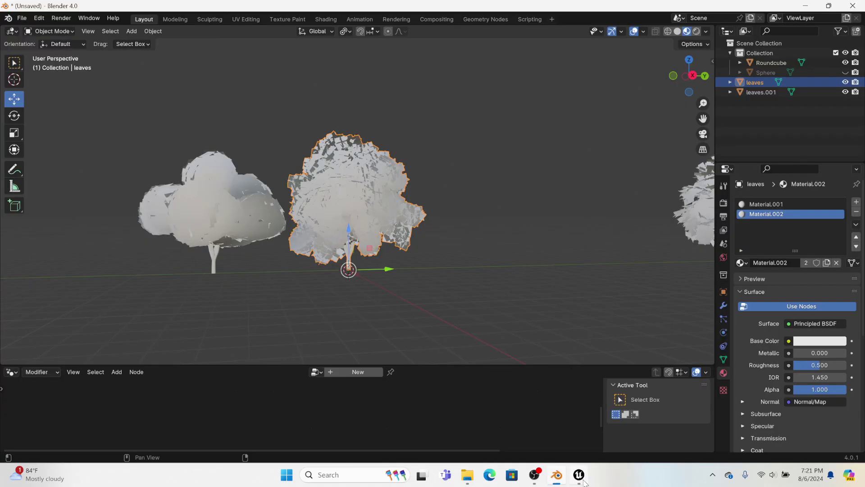
pyautogui.click(579, 478)
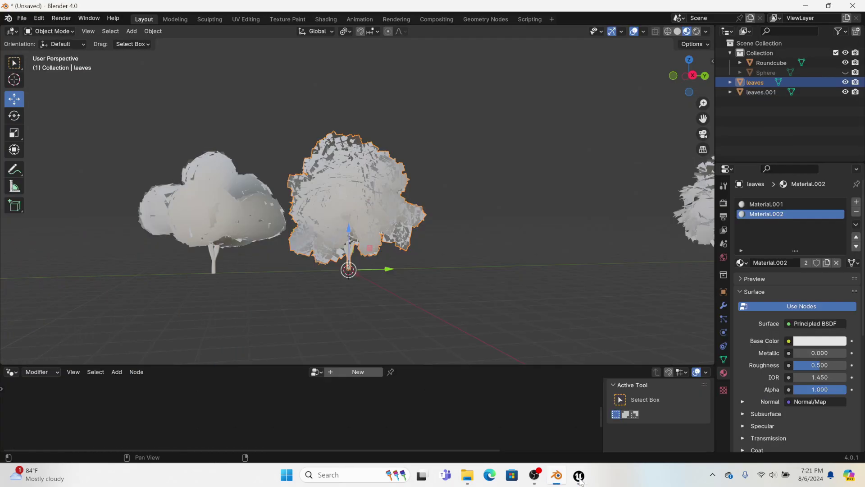
pyautogui.click(580, 481)
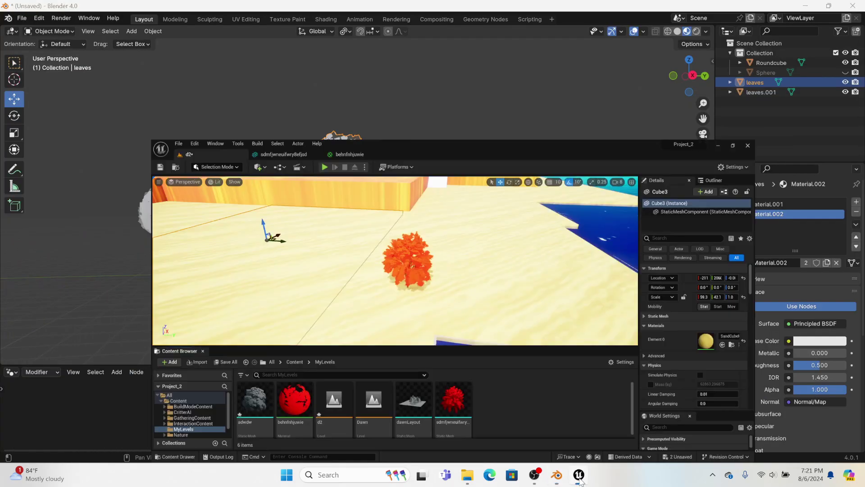
pyautogui.moveTo(149, 374); pyautogui.dragTo(462, 212)
# Open the adwdw static mesh for editing and assign the behnfnhjuwie material to Element 0
pyautogui.moveTo(149, 379)
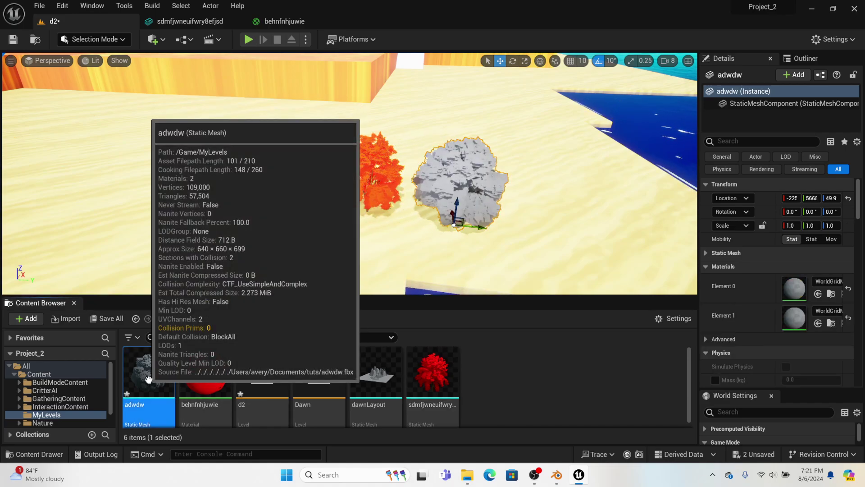
pyautogui.hotkey('ctrl', 'e')
pyautogui.click(617, 116)
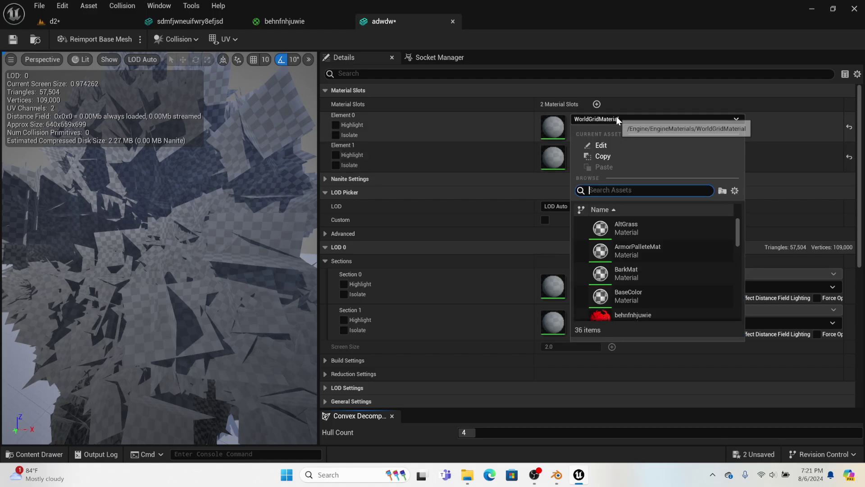
pyautogui.click(640, 311)
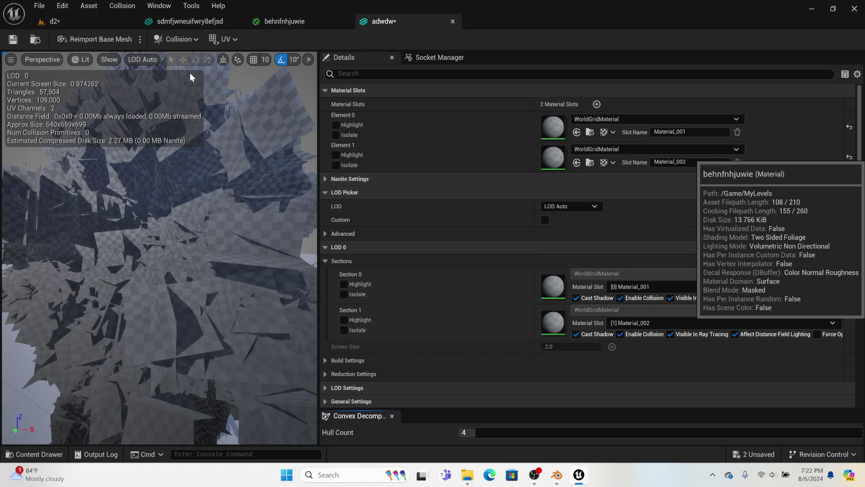
# Switch to Blender and move the leaves tree about 18.5 m along the Y axis, away from the origin
pyautogui.moveTo(538, 477)
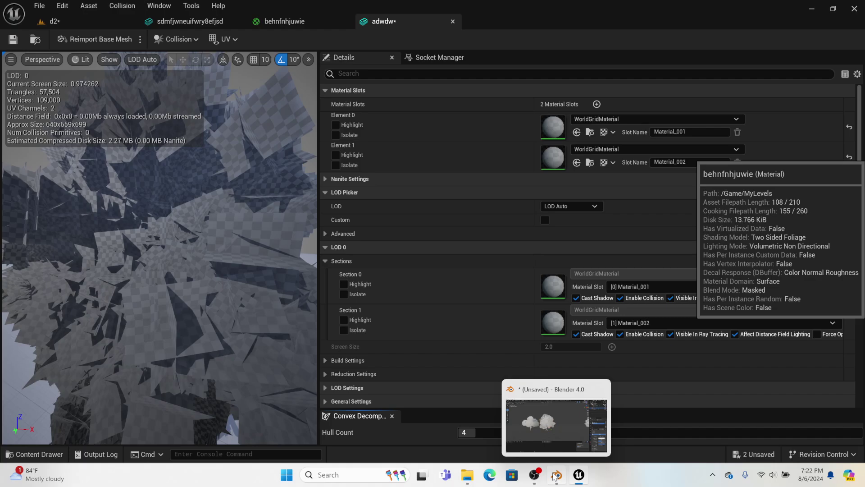
pyautogui.click(555, 477)
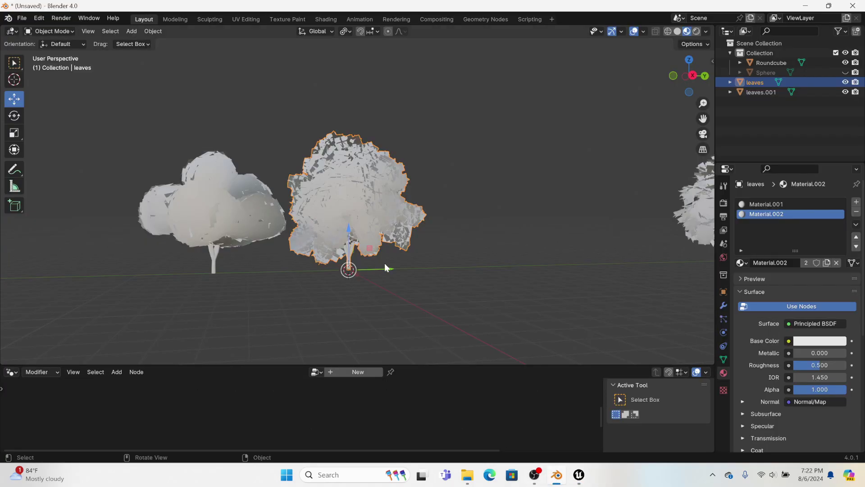
pyautogui.moveTo(385, 264); pyautogui.dragTo(697, 265)
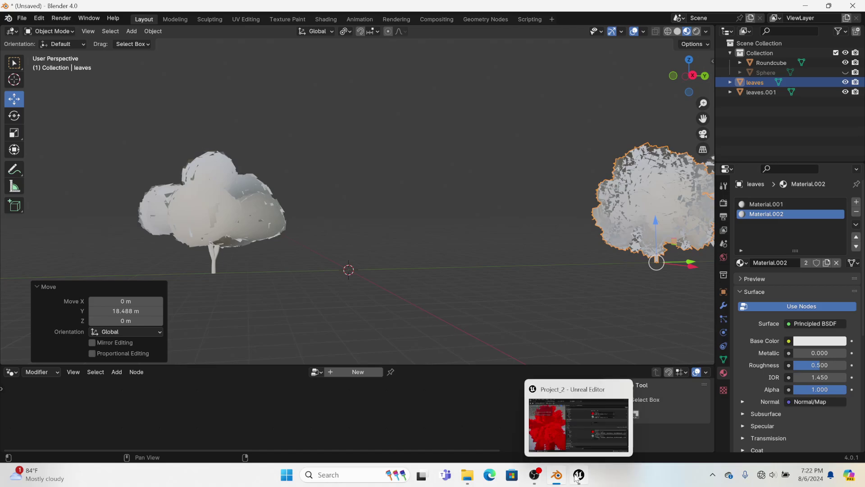
# Switch back to Unreal Engine and assign BarkMat to Element 1 of the adwdw mesh
pyautogui.click(579, 474)
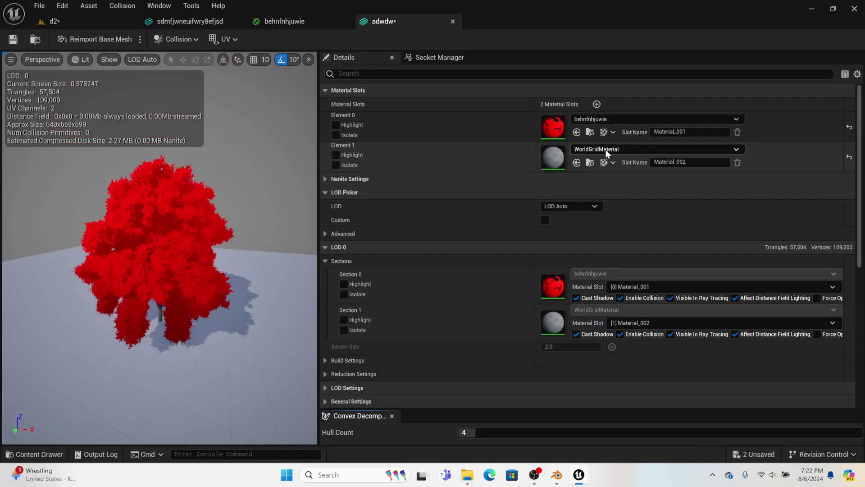
pyautogui.click(606, 149)
pyautogui.write('bark')
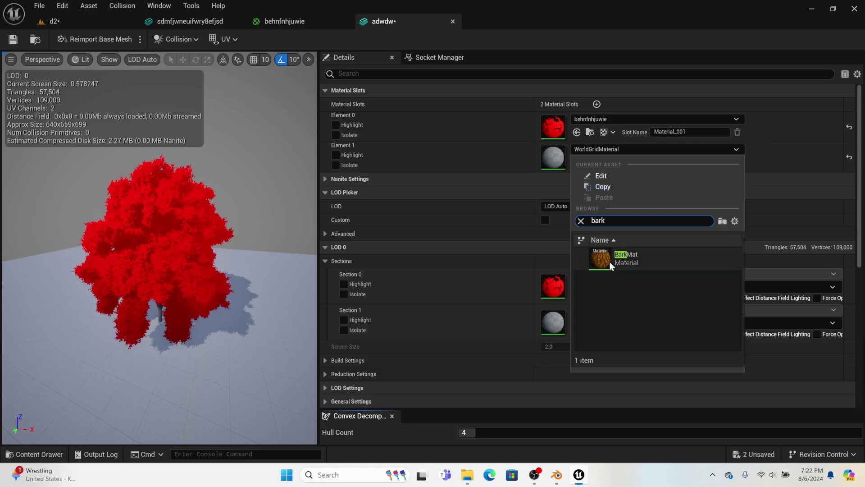
pyautogui.click(611, 262)
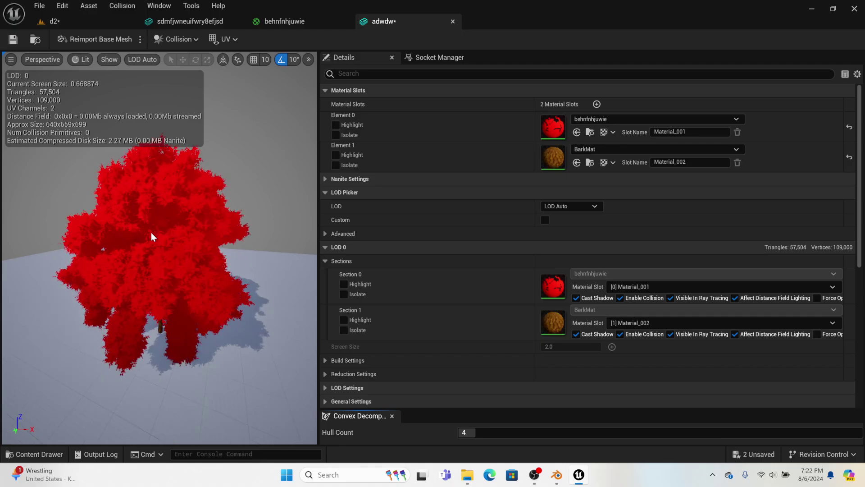
pyautogui.scroll(6, 149, 221)
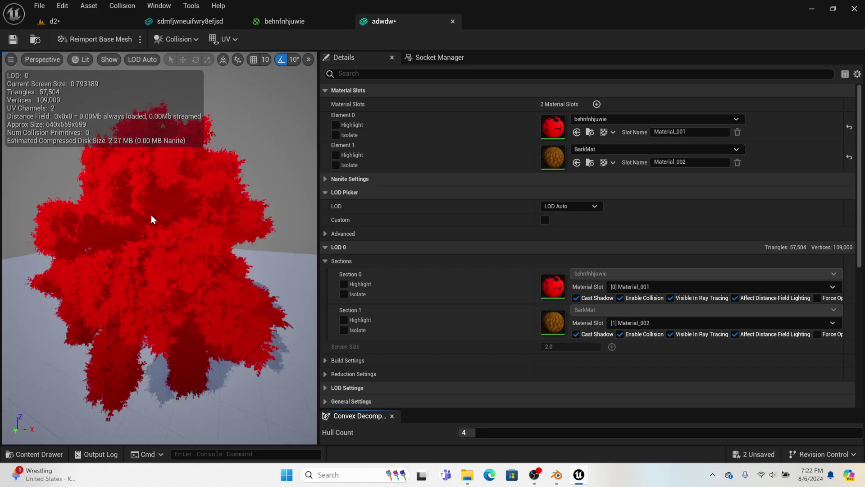
pyautogui.scroll(-4, 145, 215)
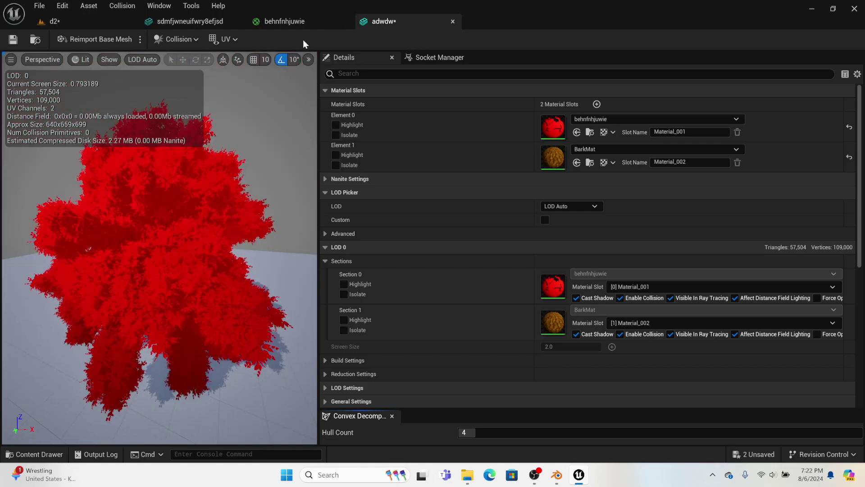
# Play the d2 level and walk the character around both trees to examine their leaves and bark, ending the play session when done
pyautogui.click(105, 21)
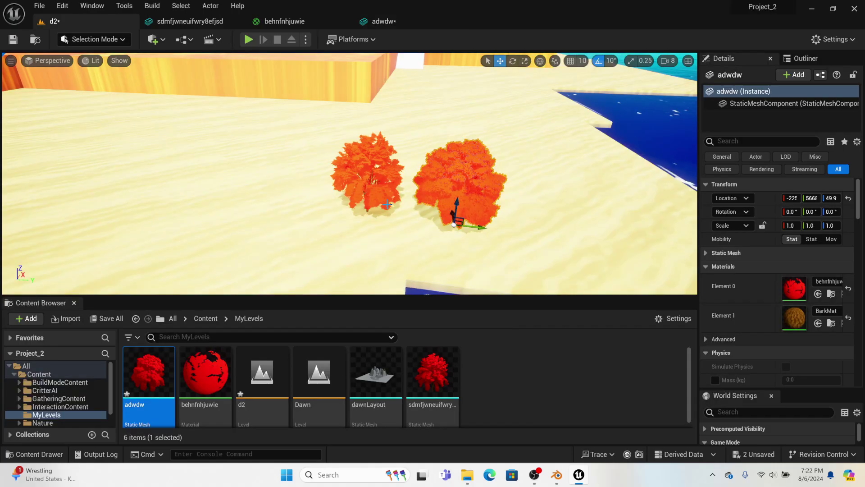
pyautogui.click(249, 39)
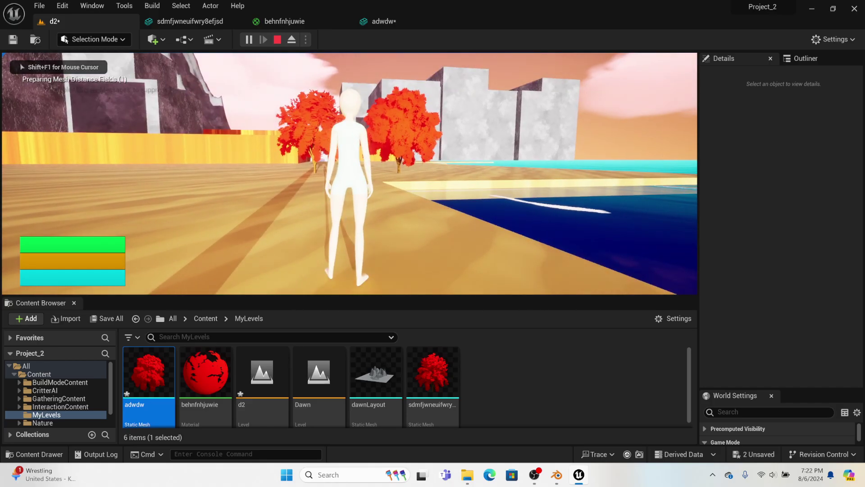
pyautogui.press('w')
pyautogui.press('w')
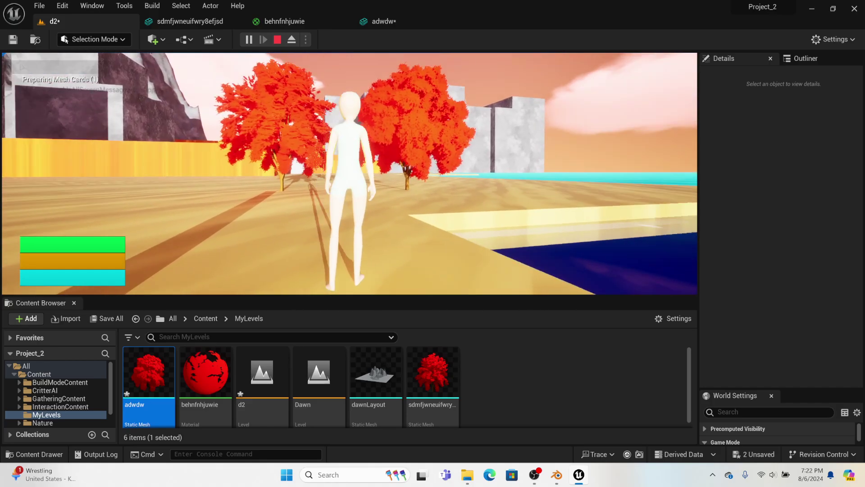
pyautogui.press('w')
pyautogui.press('d')
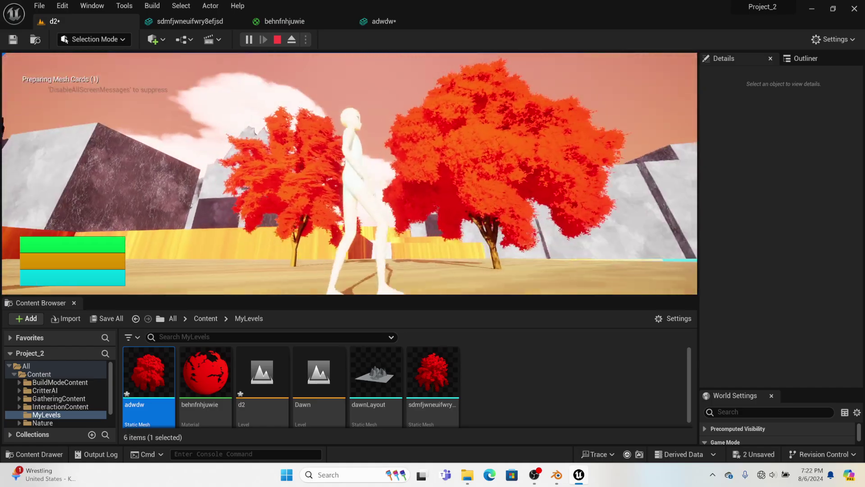
pyautogui.press('w')
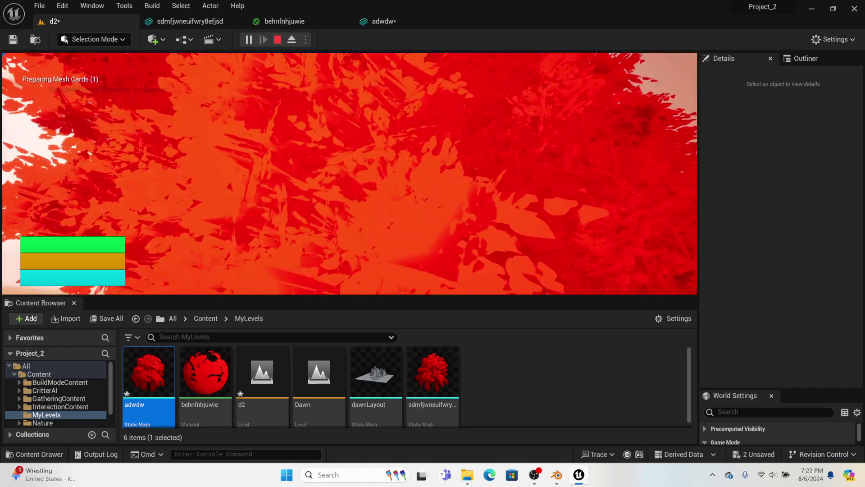
pyautogui.press('s')
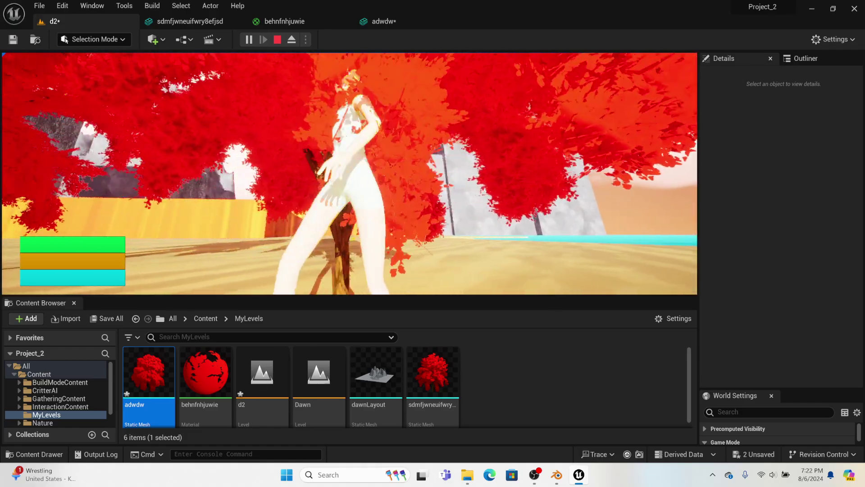
pyautogui.press('a')
pyautogui.press('s')
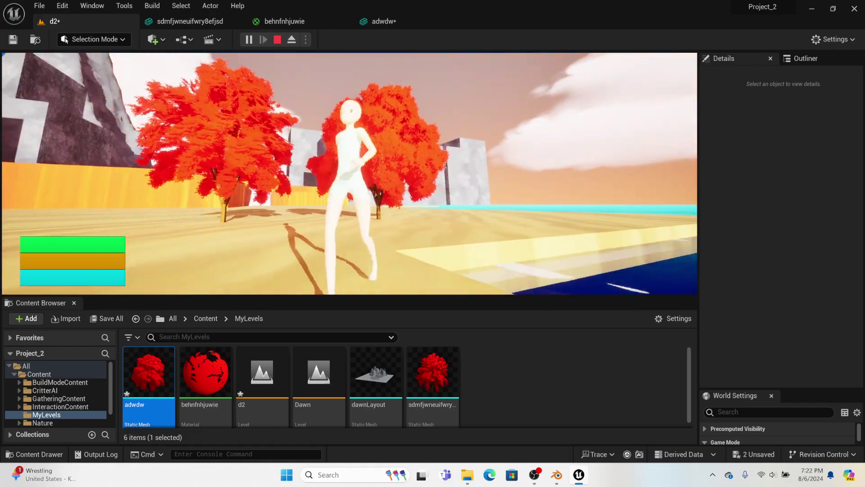
pyautogui.press('a')
pyautogui.press('s')
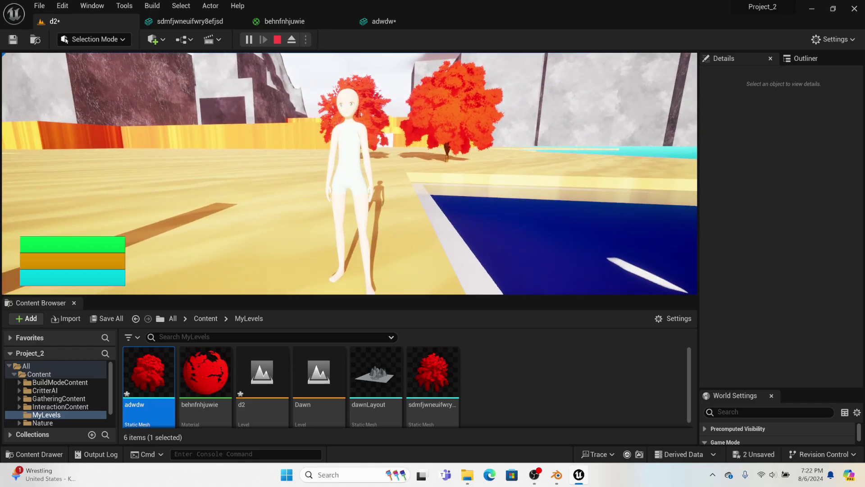
pyautogui.press('Escape')
# Save the d2 level with both trees in place
pyautogui.moveTo(418, 247); pyautogui.dragTo(469, 257, button='right')
pyautogui.press('w')
pyautogui.press('s')
pyautogui.press('w')
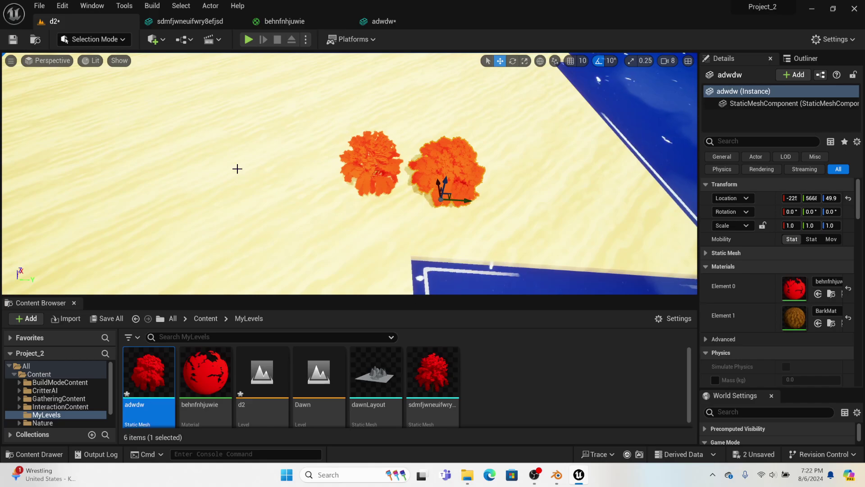
pyautogui.hotkey('ctrl', 's')
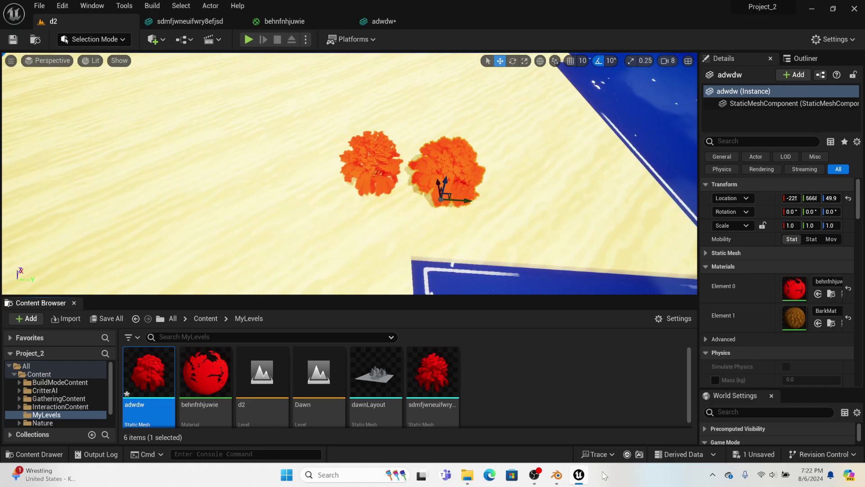
# Switch to Blender and clear the Roundcube tree's location so it sits at the world origin
pyautogui.click(540, 476)
pyautogui.click(540, 475)
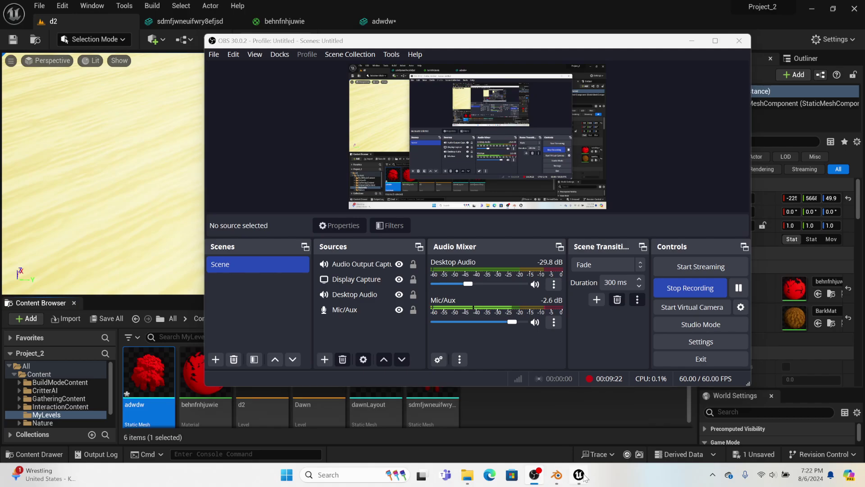
pyautogui.click(557, 475)
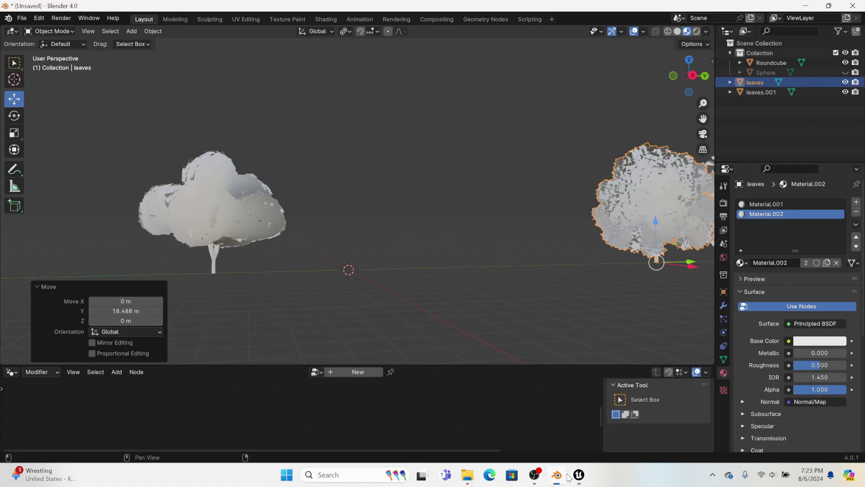
pyautogui.click(240, 216)
pyautogui.hotkey('alt', 'g')
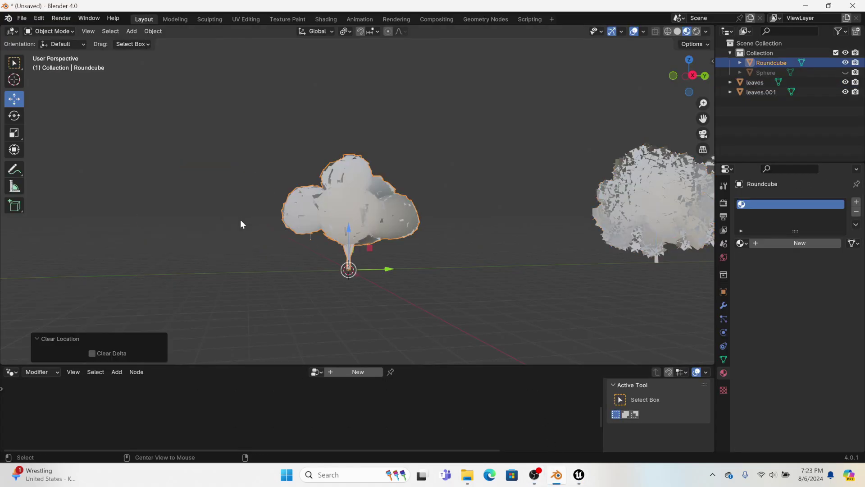
# In the Modeling workspace, set the Roundcube tree's first material slot to Material.001
pyautogui.click(174, 19)
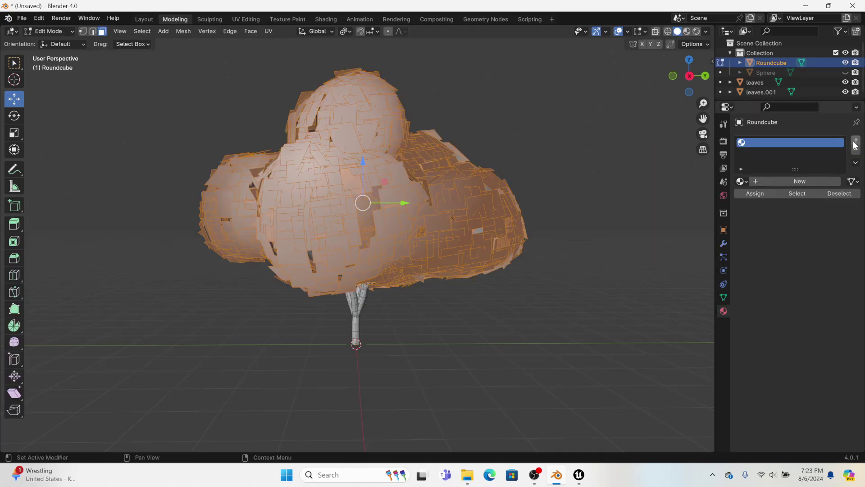
pyautogui.click(742, 182)
pyautogui.click(704, 204)
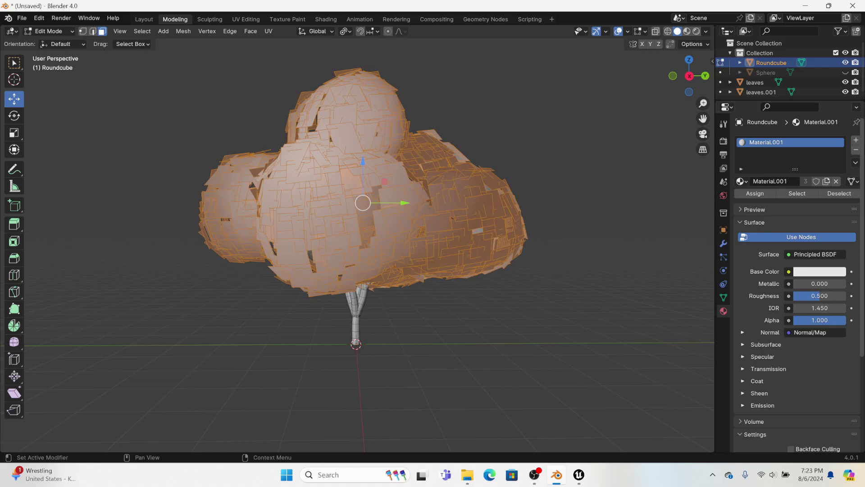
# Add a second material slot with Material.003 to Roundcube and invert the face selection to target the trunk
pyautogui.click(856, 140)
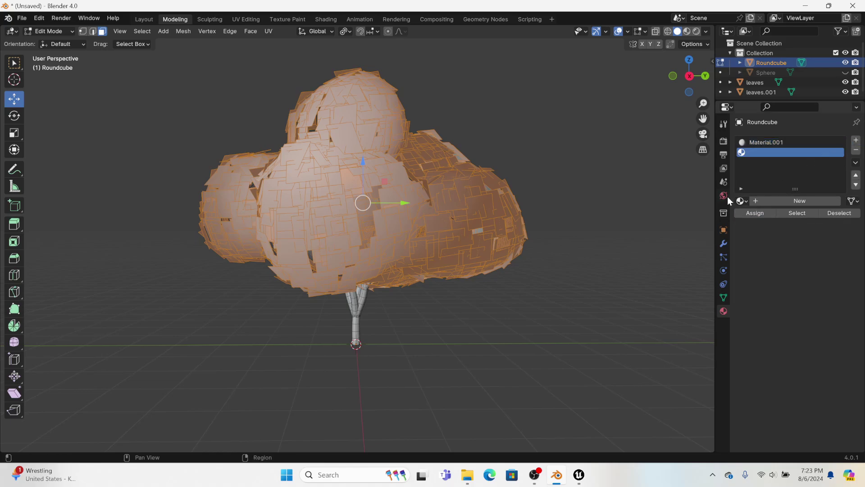
pyautogui.click(742, 200)
pyautogui.click(708, 246)
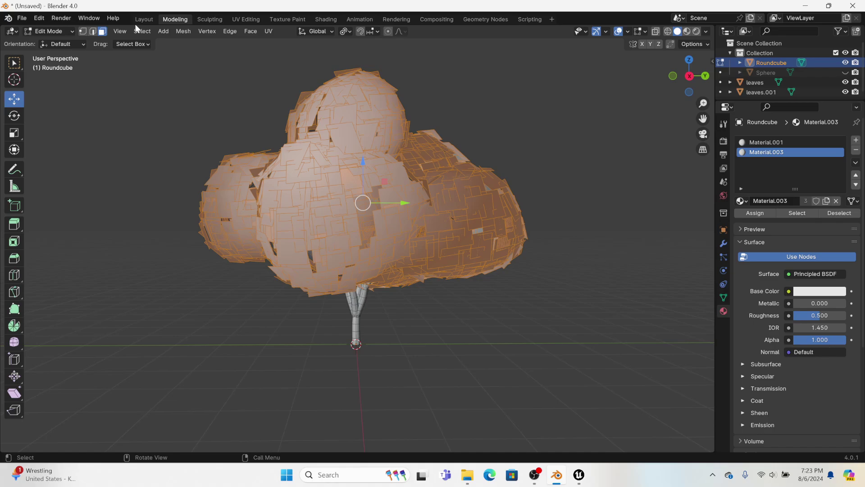
pyautogui.click(145, 30)
pyautogui.click(152, 58)
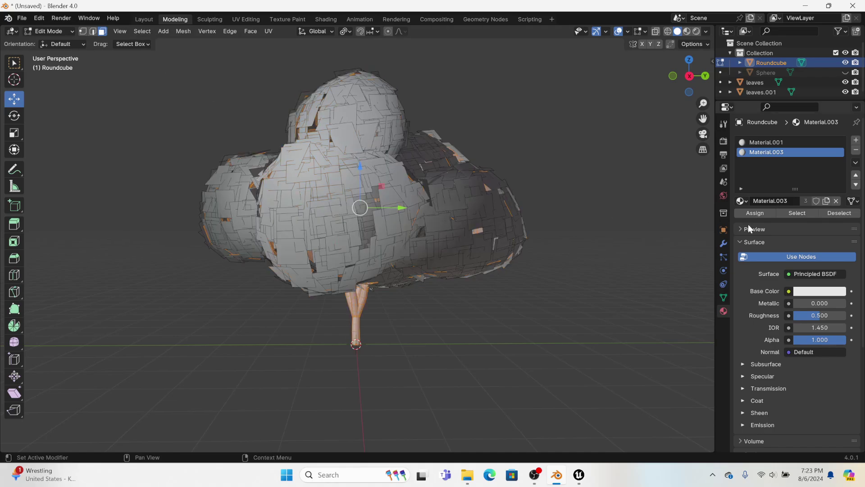
# From the Layout workspace, export the selected Roundcube tree as ewddwdqerfwef.fbx to the tuts folder
pyautogui.click(144, 19)
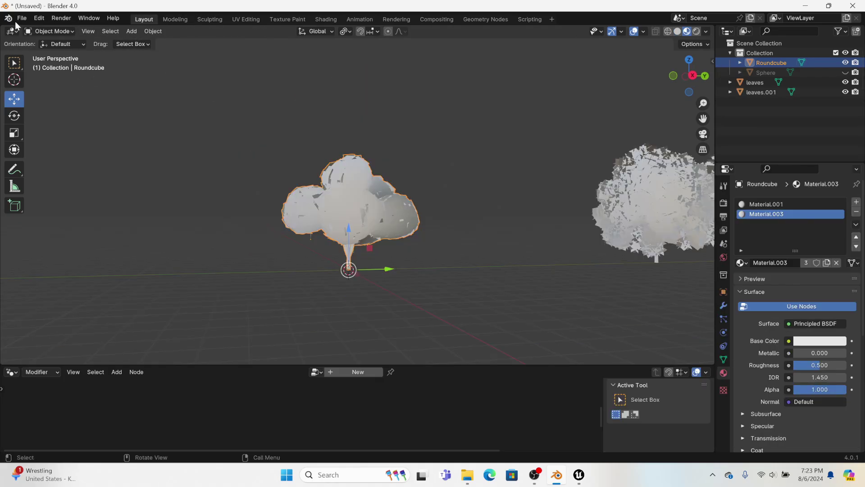
pyautogui.click(22, 18)
pyautogui.moveTo(32, 168)
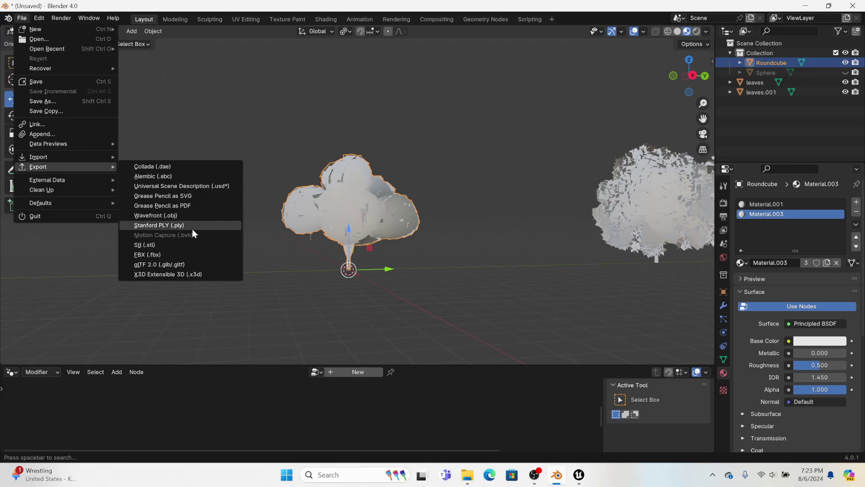
pyautogui.click(179, 253)
pyautogui.click(383, 380)
pyautogui.write('awd')
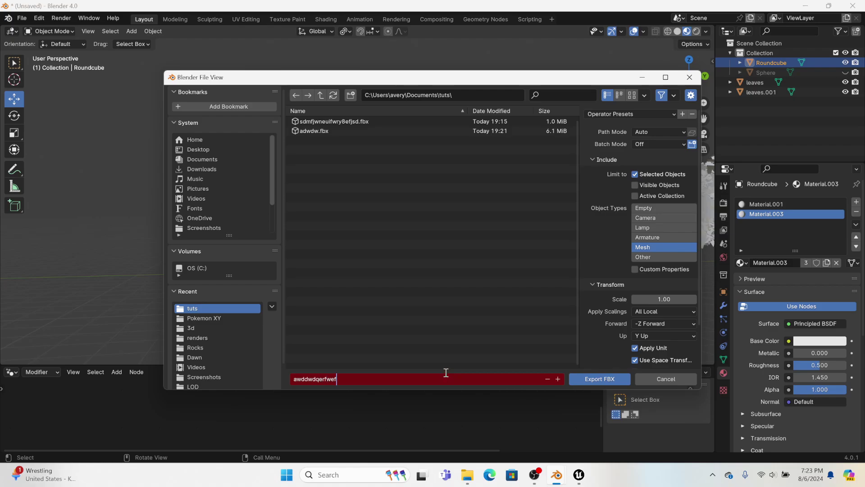
pyautogui.write('dwdqerfwef')
pyautogui.click(412, 344)
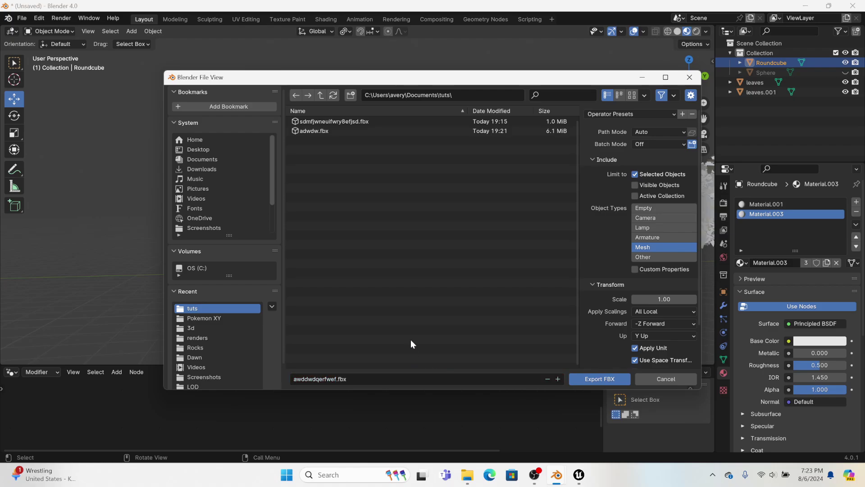
pyautogui.click(296, 379)
pyautogui.click(295, 379)
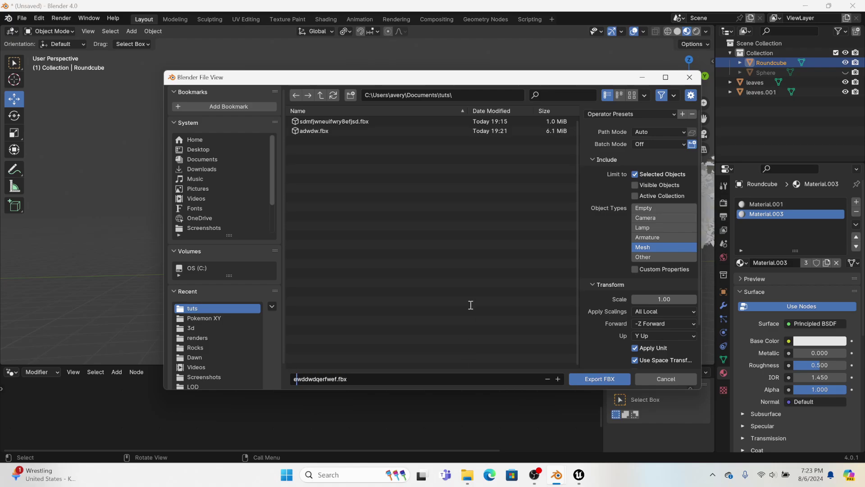
pyautogui.click(610, 378)
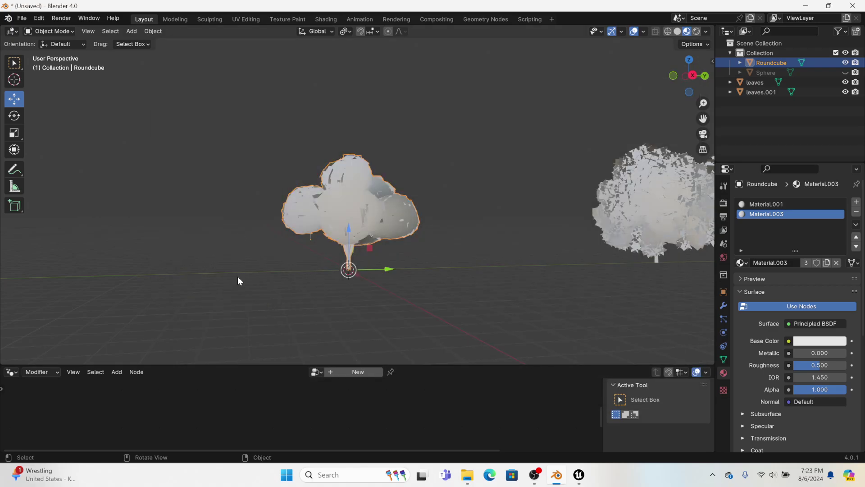
# Switch to Unreal Engine and import ewddwdqerfwef.fbx from the tuts folder into MyLevels as a static mesh
pyautogui.scroll(3, 238, 278)
pyautogui.moveTo(238, 279); pyautogui.dragTo(422, 369, button='middle')
pyautogui.click(579, 475)
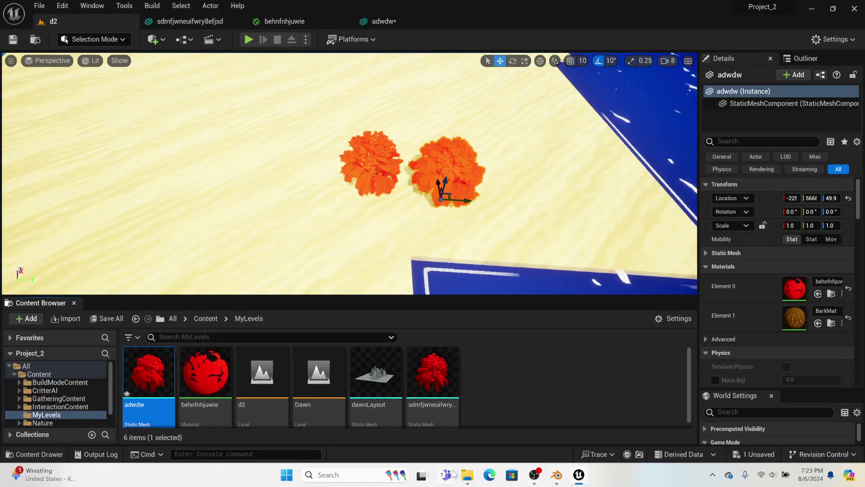
pyautogui.click(467, 476)
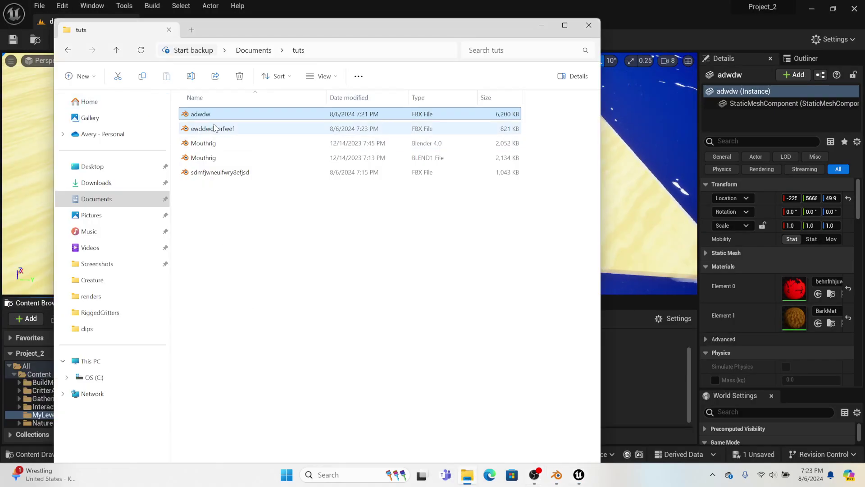
pyautogui.moveTo(221, 130); pyautogui.dragTo(415, 164)
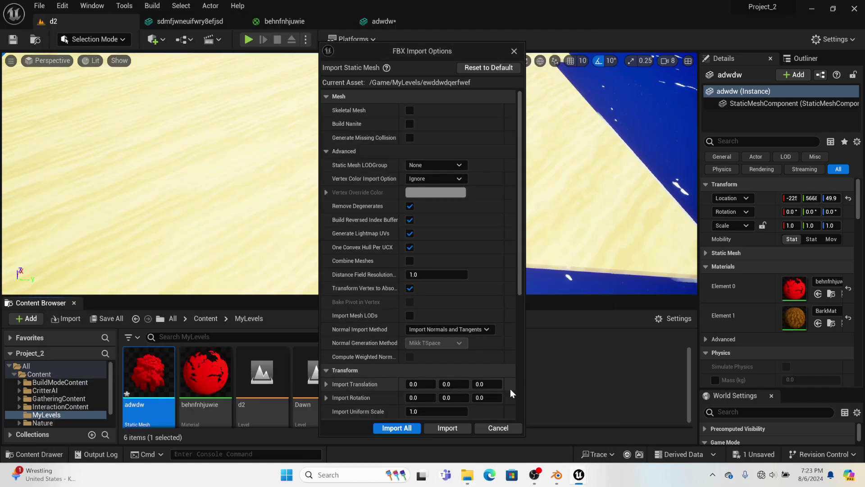
pyautogui.click(408, 429)
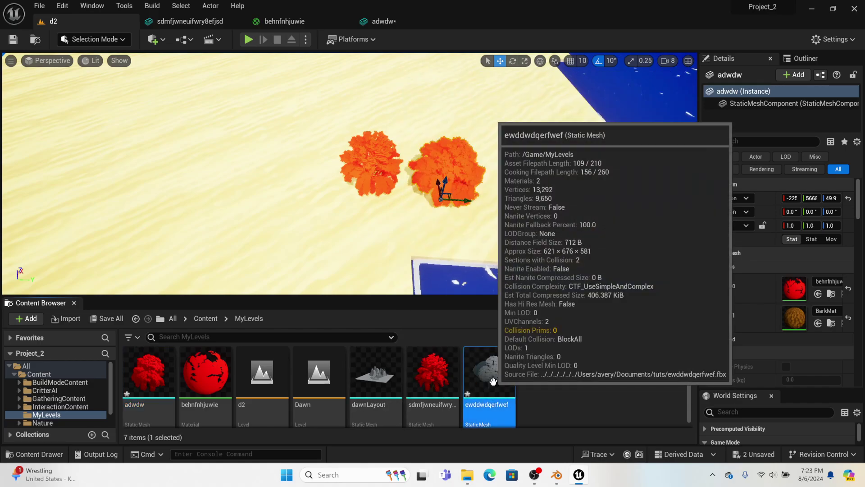
# Open the ewddwdqerfwef mesh and assign the behnfnhjuwie material to Element 0
pyautogui.doubleClick(493, 381)
pyautogui.click(623, 118)
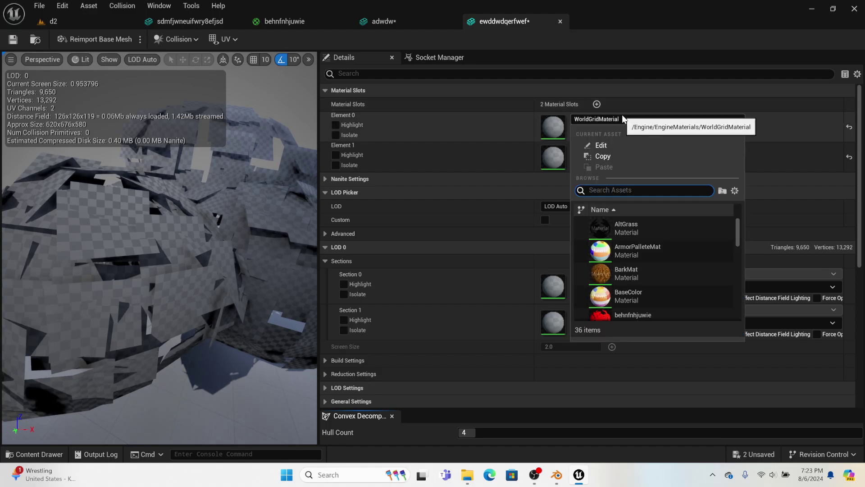
pyautogui.click(618, 317)
pyautogui.scroll(-3, 216, 245)
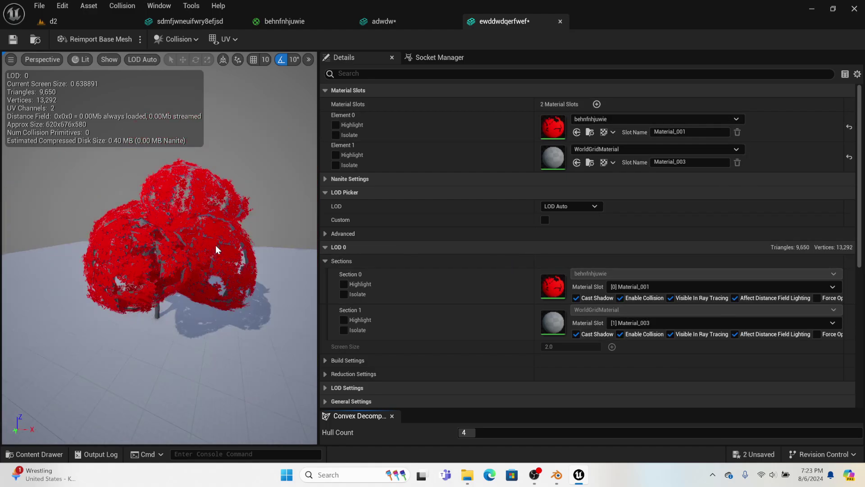
# Assign BarkMat to Element 1 of the ewddwdqerfwef mesh and save the asset
pyautogui.click(587, 149)
pyautogui.scroll(-2, 629, 305)
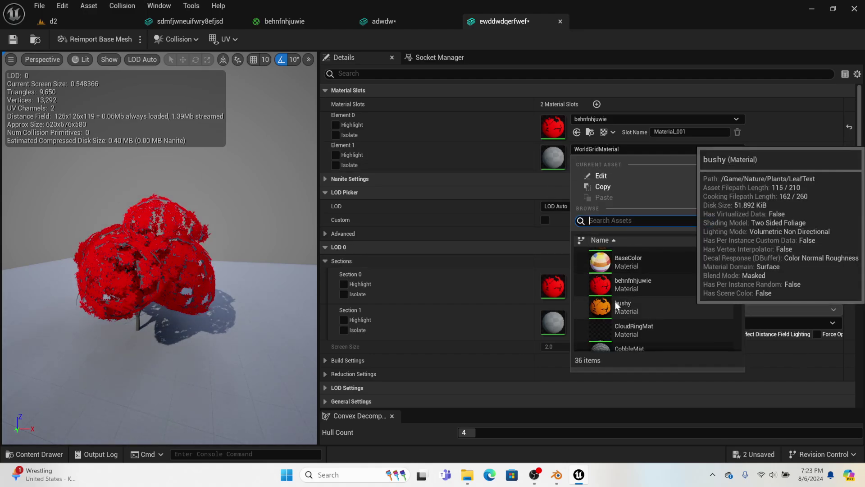
pyautogui.scroll(1, 633, 307)
pyautogui.click(635, 288)
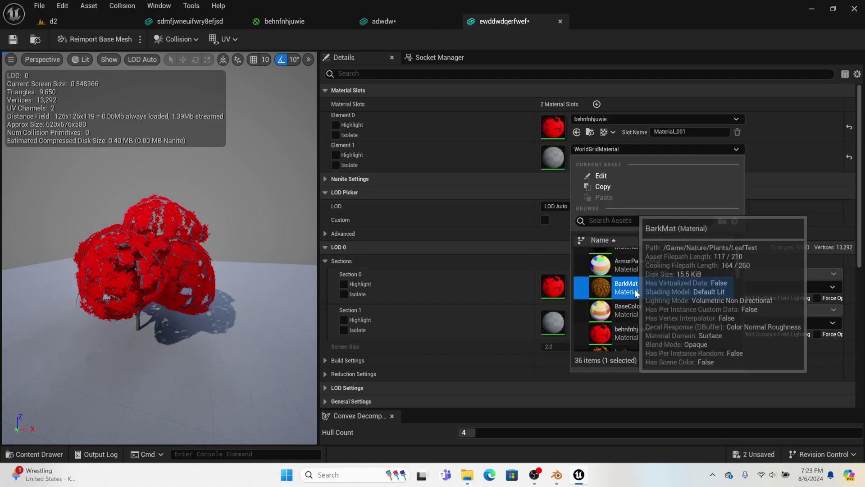
pyautogui.click(18, 41)
# Place the ewddwdqerfwef tree in the d2 level on the sand beside the two existing trees
pyautogui.click(121, 21)
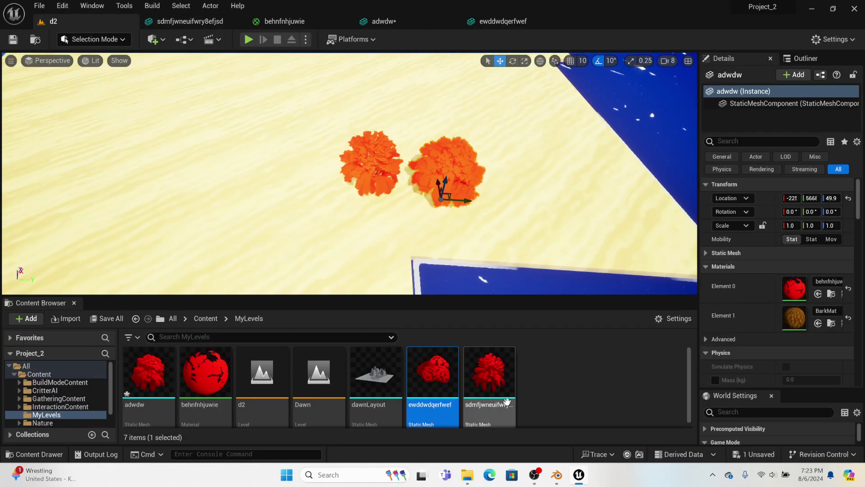
pyautogui.moveTo(425, 384); pyautogui.dragTo(311, 209)
pyautogui.moveTo(311, 208)
pyautogui.mouseDown(button='right')
pyautogui.moveTo(234, 289)
pyautogui.moveTo(253, 149)
pyautogui.moveTo(270, 212)
pyautogui.moveTo(270, 171)
pyautogui.moveTo(318, 198)
pyautogui.mouseUp(button='right')
# Switch to Blender's Modeling workspace, select Roundcube's leaf faces by the Loose Geometry trait, and make Material.001 the active slot
pyautogui.click(558, 482)
pyautogui.scroll(-5, 295, 239)
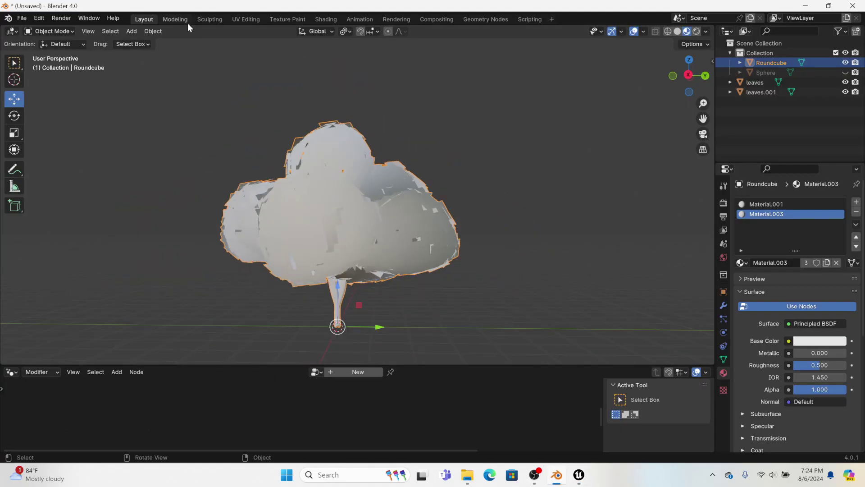
pyautogui.click(181, 21)
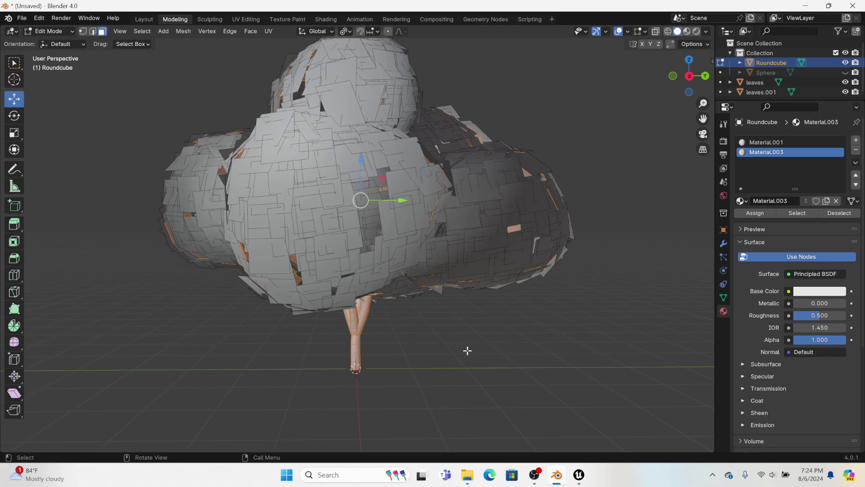
pyautogui.click(442, 337)
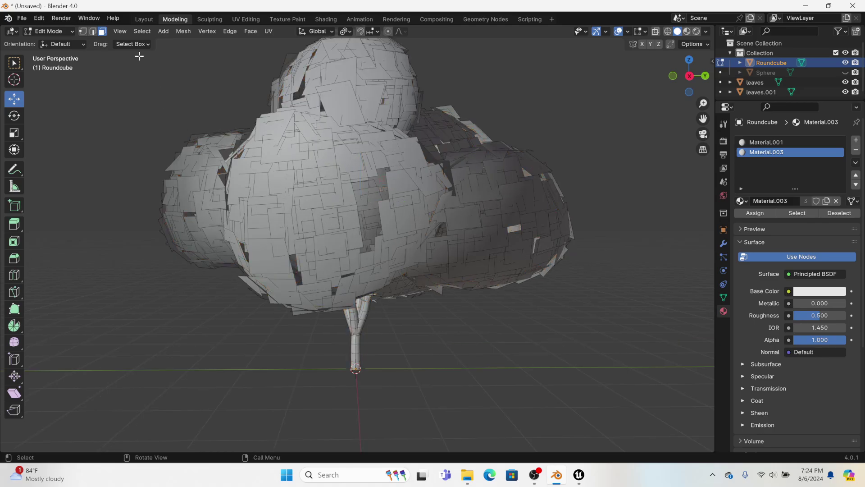
pyautogui.click(141, 31)
pyautogui.moveTo(173, 153)
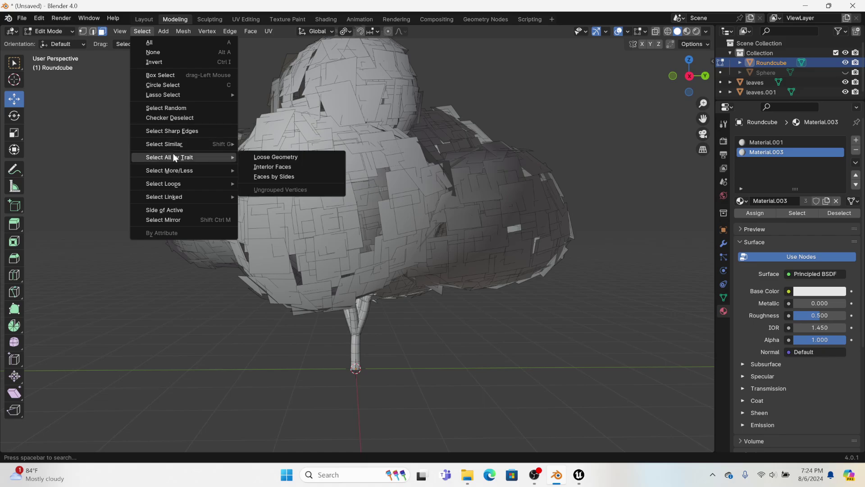
pyautogui.click(253, 162)
pyautogui.click(768, 143)
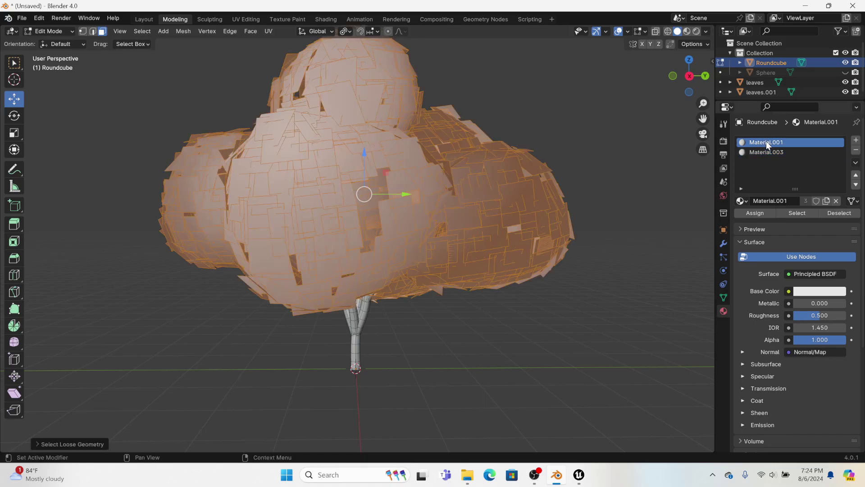
pyautogui.hotkey('alt', 'a')
pyautogui.press('a')
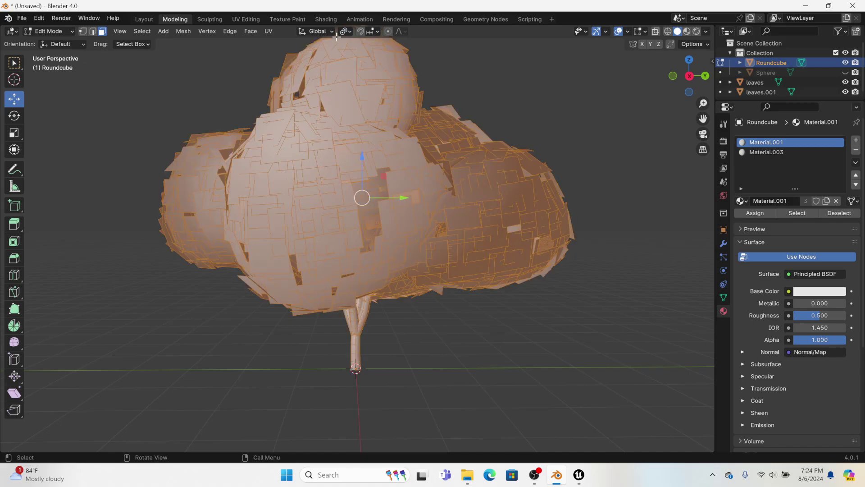
pyautogui.press('s')
pyautogui.click(437, 140)
pyautogui.hotkey('ctrl', 'z')
pyautogui.hotkey('alt', 'a')
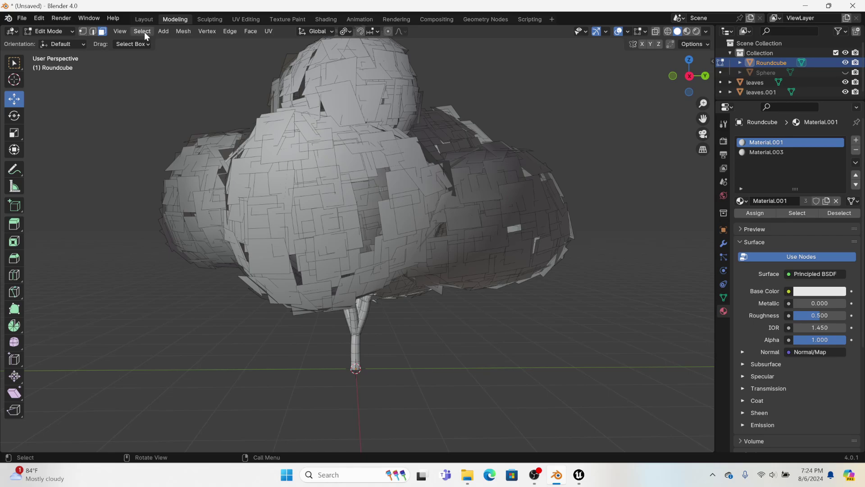
pyautogui.hotkey('ctrl', 'z')
pyautogui.hotkey('ctrl', 'z')
pyautogui.hotkey('ctrl', 'z')
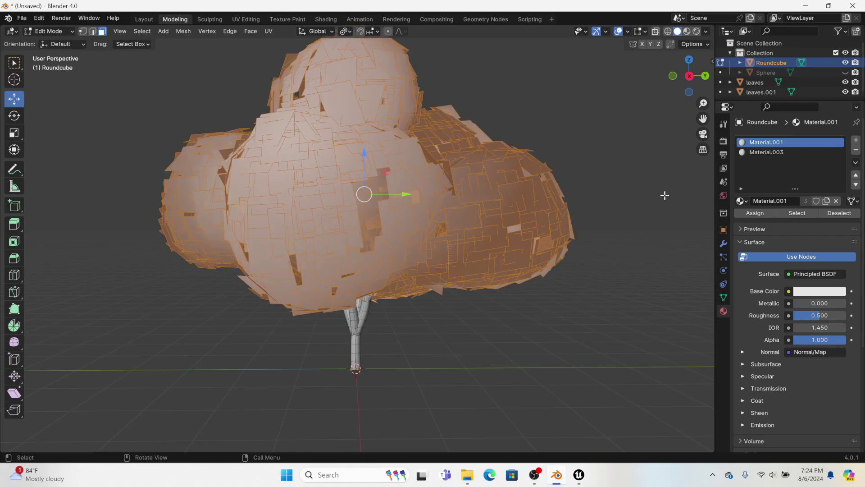
# Scale the selected leaf faces up by a factor of about 2.09 and show Roundcube's modifiers in the Layout workspace
pyautogui.moveTo(665, 195); pyautogui.dragTo(711, 231, button='middle')
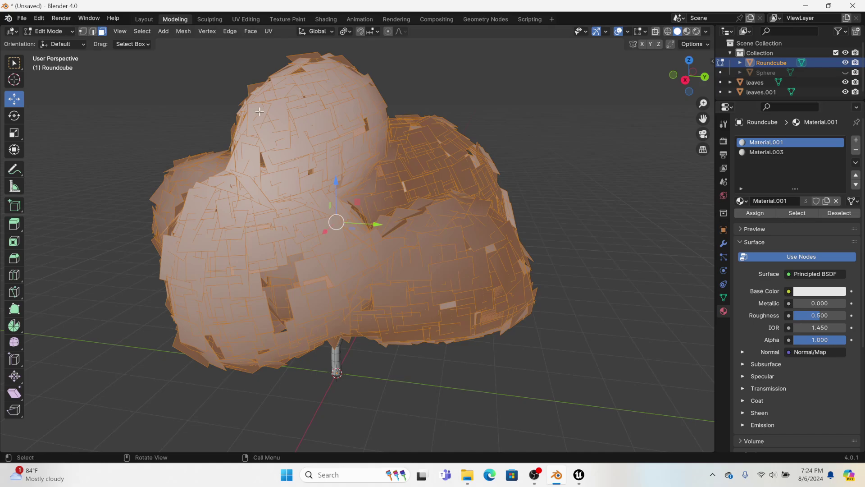
pyautogui.press('s')
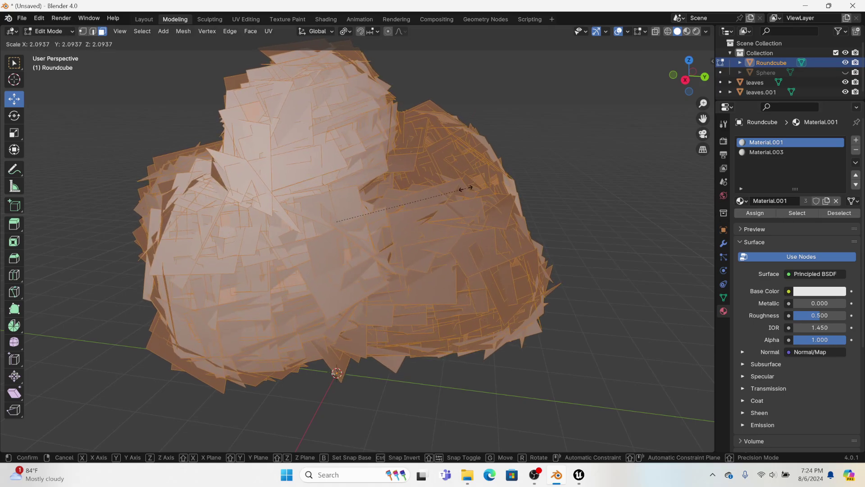
pyautogui.click(465, 186)
pyautogui.click(144, 19)
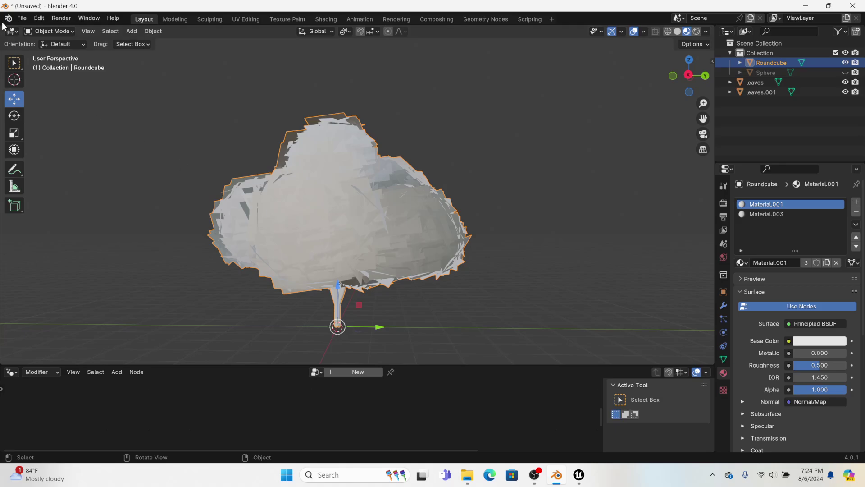
pyautogui.moveTo(320, 171); pyautogui.dragTo(555, 177, button='middle')
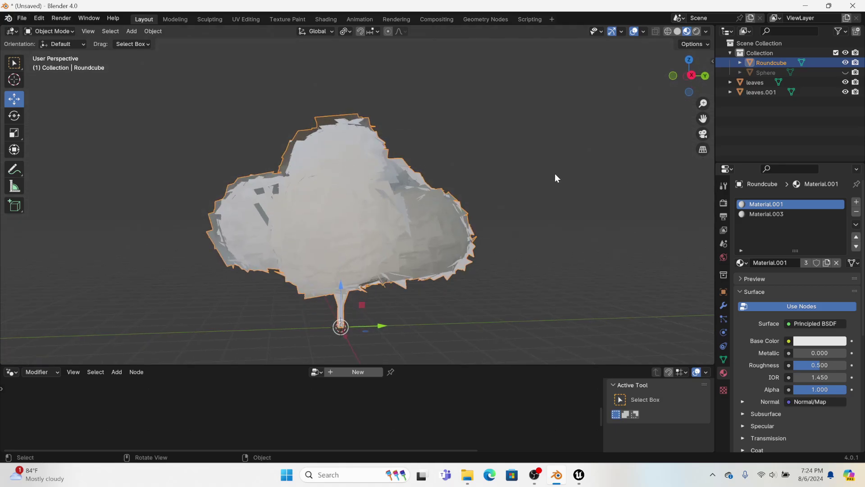
pyautogui.click(723, 306)
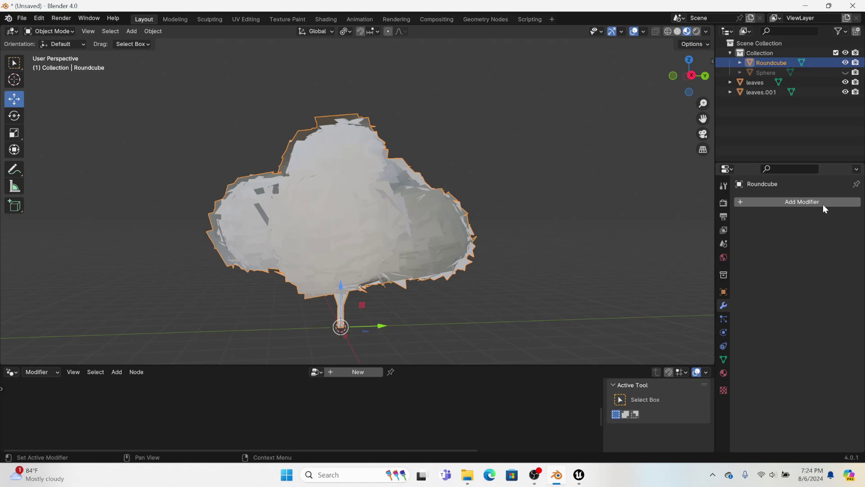
# In the Modeling workspace, separate the selected leaf faces from the trunk into their own object
pyautogui.click(175, 19)
pyautogui.scroll(-3, 472, 293)
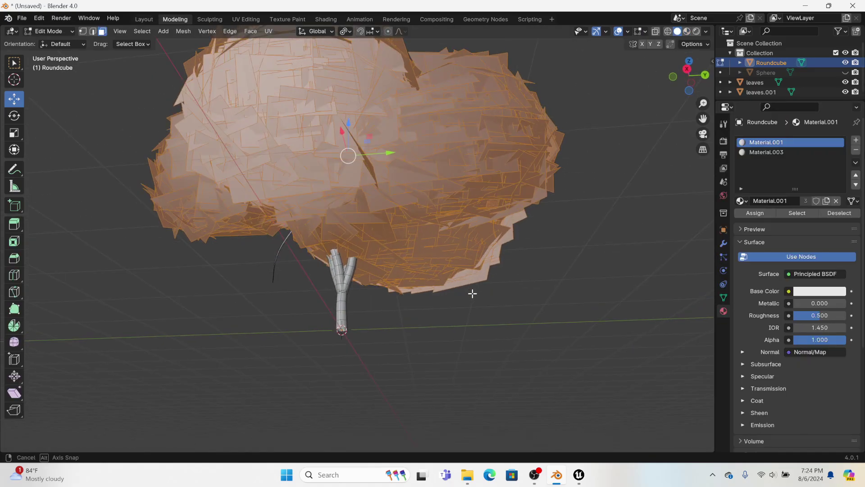
pyautogui.rightClick(455, 288)
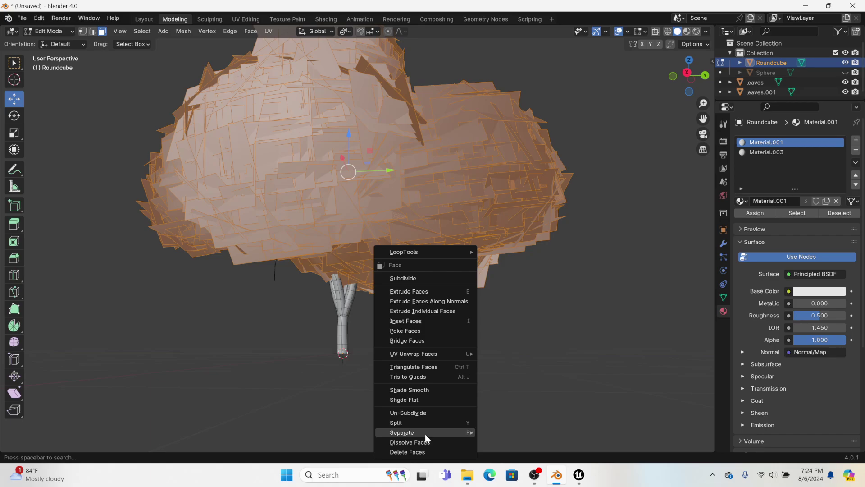
pyautogui.moveTo(425, 433)
pyautogui.click(508, 409)
# In the Layout workspace, add a radial Normal Edit modifier targeting Sphere to Roundcube and apply Shade Auto Smooth to the selected leaves
pyautogui.click(145, 19)
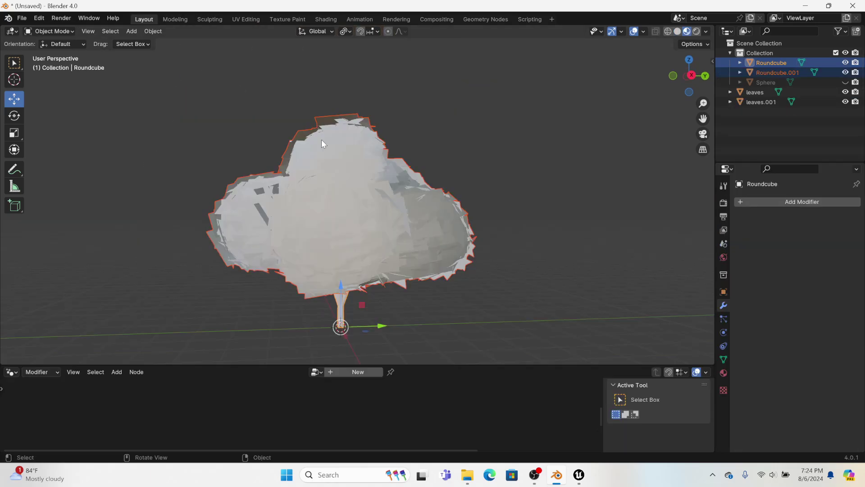
pyautogui.click(800, 201)
pyautogui.moveTo(764, 200)
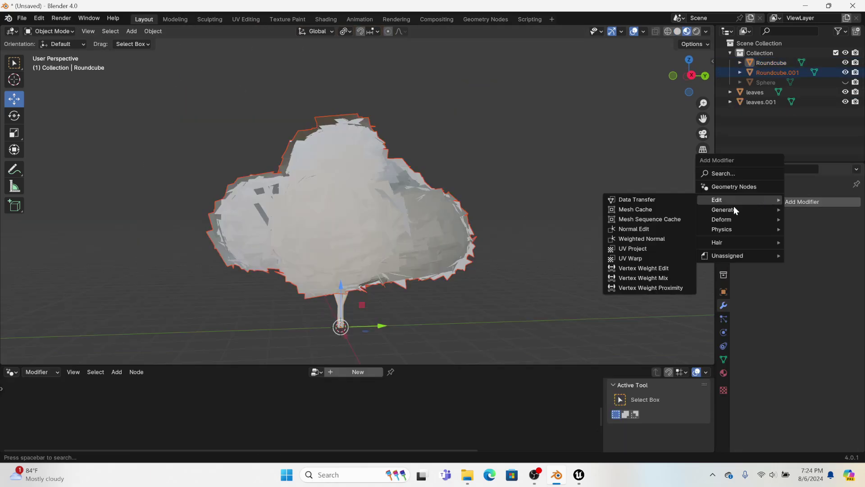
pyautogui.click(627, 229)
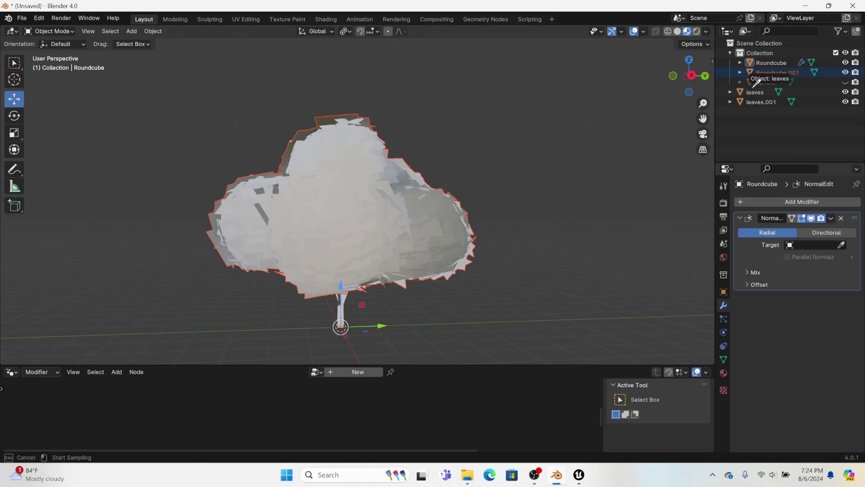
pyautogui.click(763, 77)
pyautogui.rightClick(391, 177)
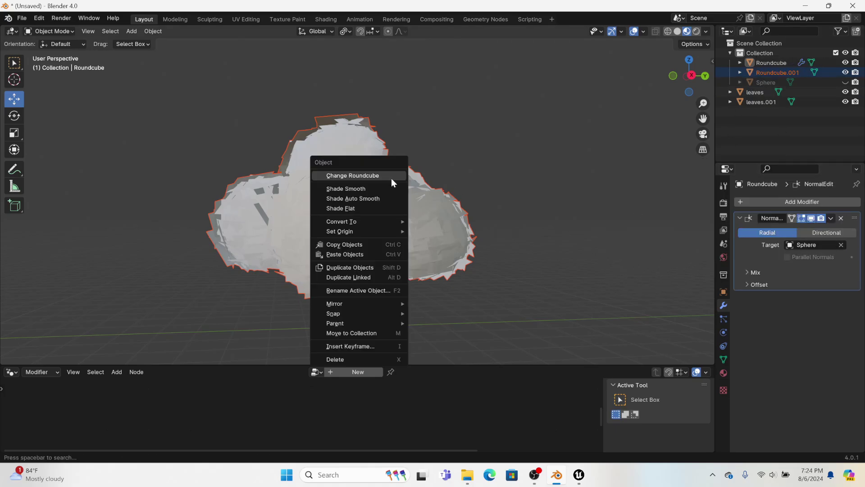
pyautogui.click(378, 199)
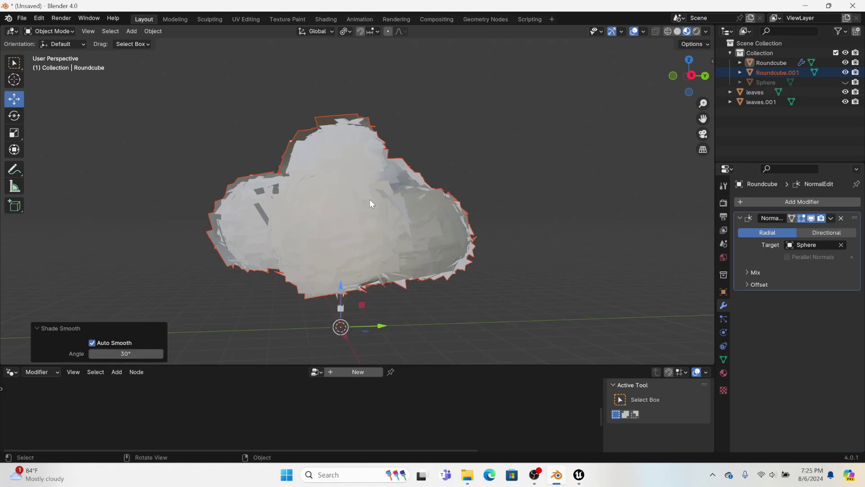
# Switch the viewport to solid shading and apply Roundcube's Normal Edit modifier
pyautogui.moveTo(371, 198)
pyautogui.mouseDown(button='middle')
pyautogui.moveTo(487, 236)
pyautogui.moveTo(399, 232)
pyautogui.moveTo(486, 232)
pyautogui.moveTo(492, 261)
pyautogui.moveTo(509, 244)
pyautogui.mouseUp(button='middle')
pyautogui.click(678, 31)
pyautogui.moveTo(519, 121); pyautogui.dragTo(415, 170, button='middle')
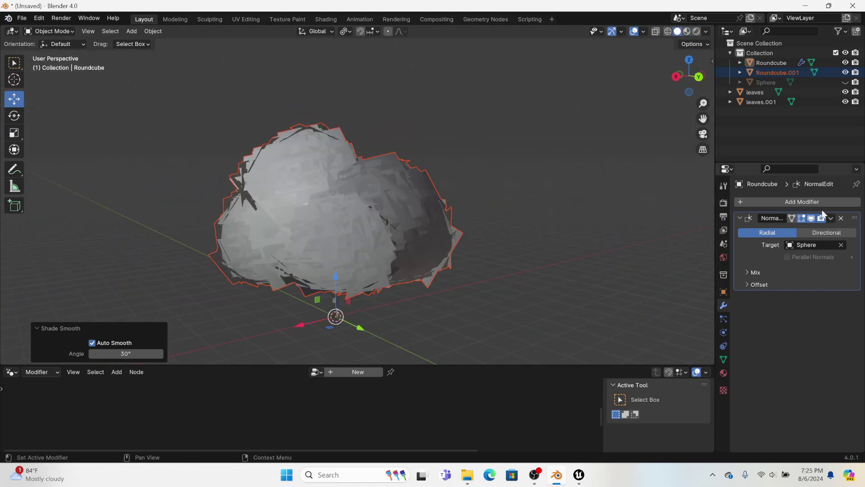
pyautogui.click(831, 218)
pyautogui.click(818, 226)
# Select the Roundcube trunk on its own and apply Shade Smooth to it
pyautogui.moveTo(469, 311); pyautogui.dragTo(420, 307, button='middle')
pyautogui.click(342, 306)
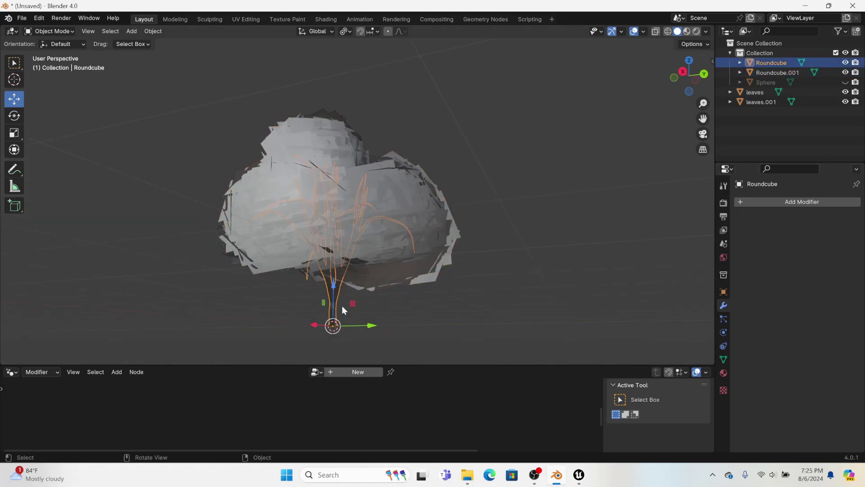
pyautogui.moveTo(342, 305); pyautogui.dragTo(375, 326, button='middle')
pyautogui.rightClick(378, 315)
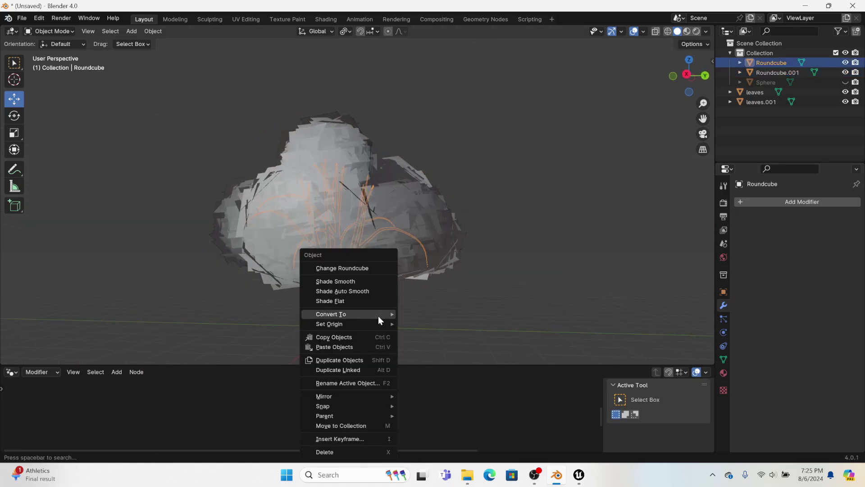
pyautogui.click(358, 280)
# In the Modeling workspace, recalculate the trunk faces' normals to the outside
pyautogui.moveTo(358, 279); pyautogui.dragTo(421, 299, button='middle')
pyautogui.scroll(8, 423, 316)
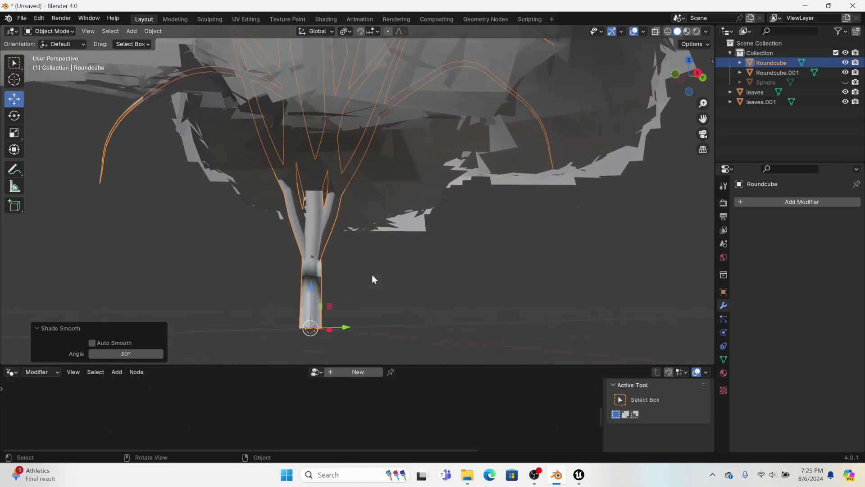
pyautogui.moveTo(373, 278); pyautogui.dragTo(330, 218, button='middle')
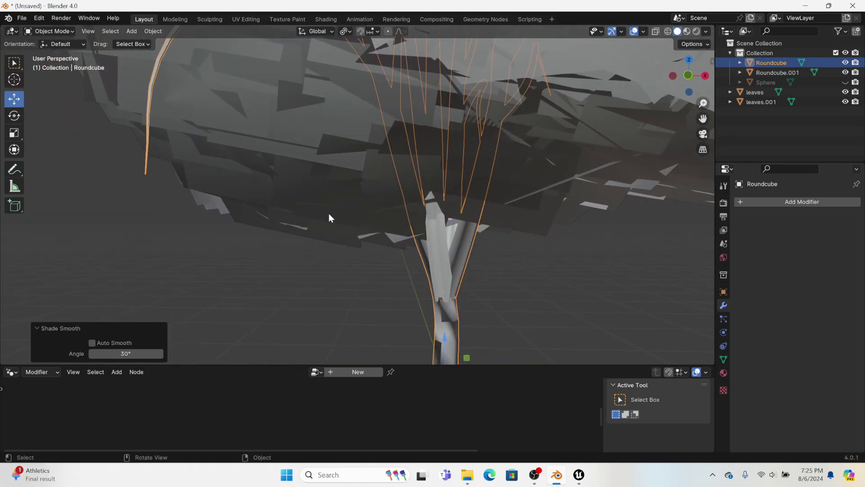
pyautogui.click(175, 19)
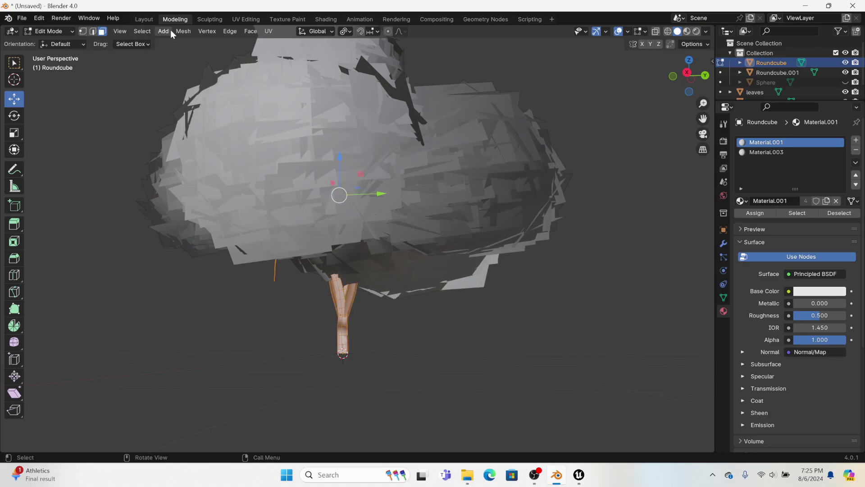
pyautogui.click(182, 31)
pyautogui.moveTo(259, 214)
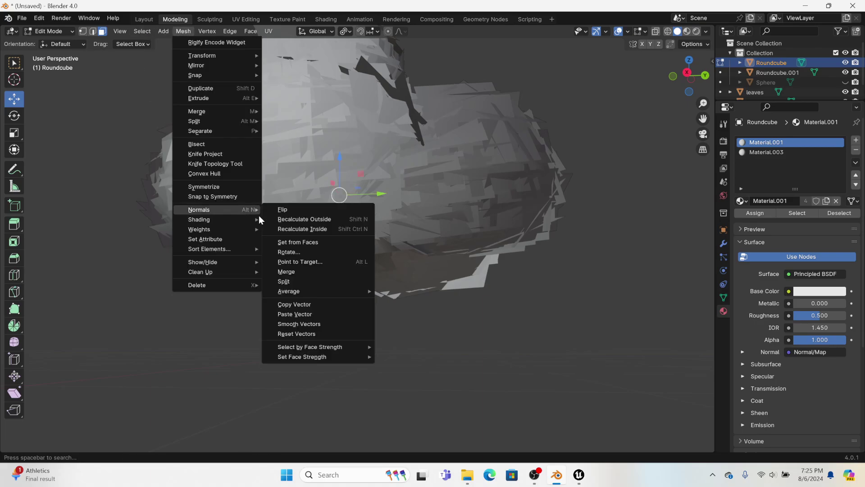
pyautogui.click(285, 220)
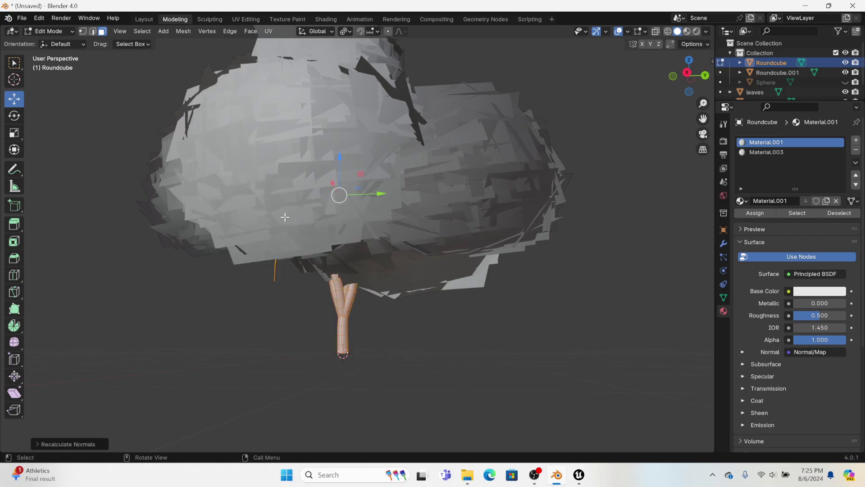
pyautogui.moveTo(154, 230); pyautogui.dragTo(195, 13, button='middle')
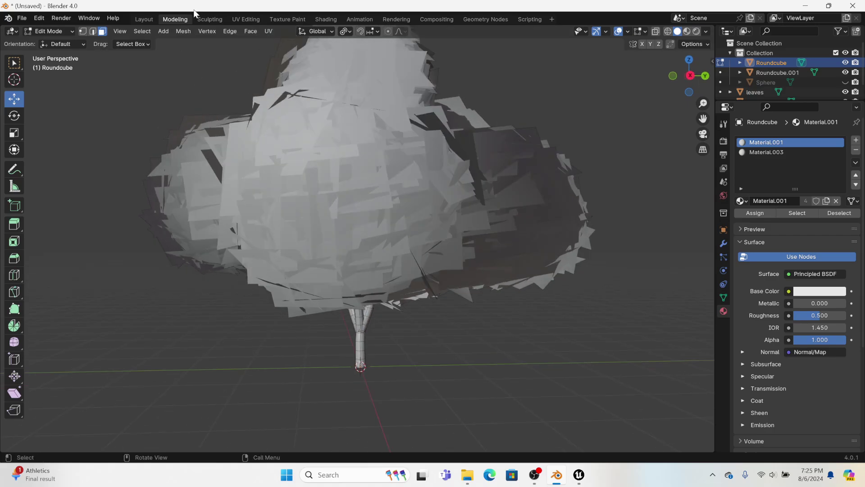
# In the Layout workspace, add the leaves to the trunk selection and join both into Roundcube.001
pyautogui.click(149, 21)
pyautogui.scroll(-6, 406, 264)
pyautogui.keyDown('shift'); pyautogui.click(448, 155); pyautogui.keyUp('shift')
pyautogui.rightClick(459, 152)
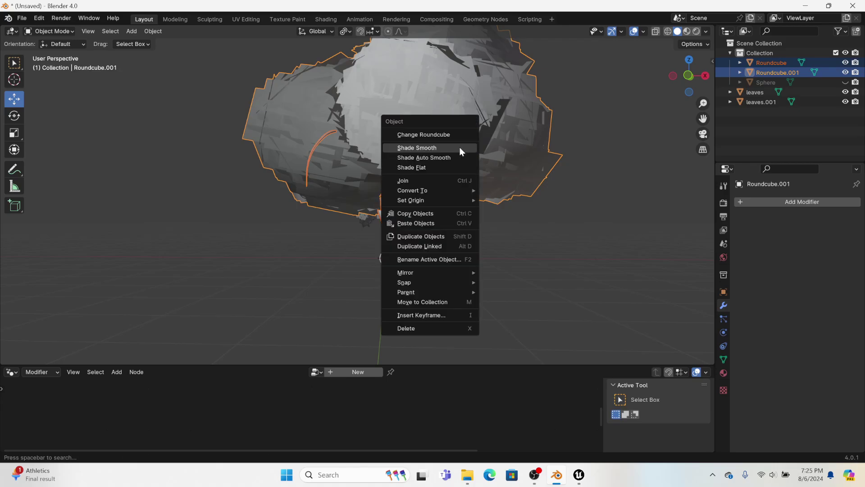
pyautogui.click(427, 181)
# Export the joined tree as FBX, overwriting ewddwdqerfwef.fbx in the tuts folder
pyautogui.click(16, 18)
pyautogui.moveTo(31, 168)
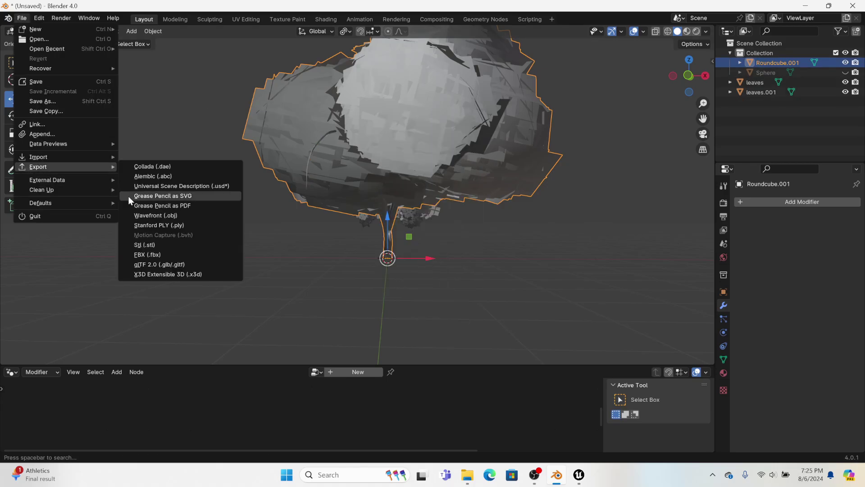
pyautogui.click(141, 255)
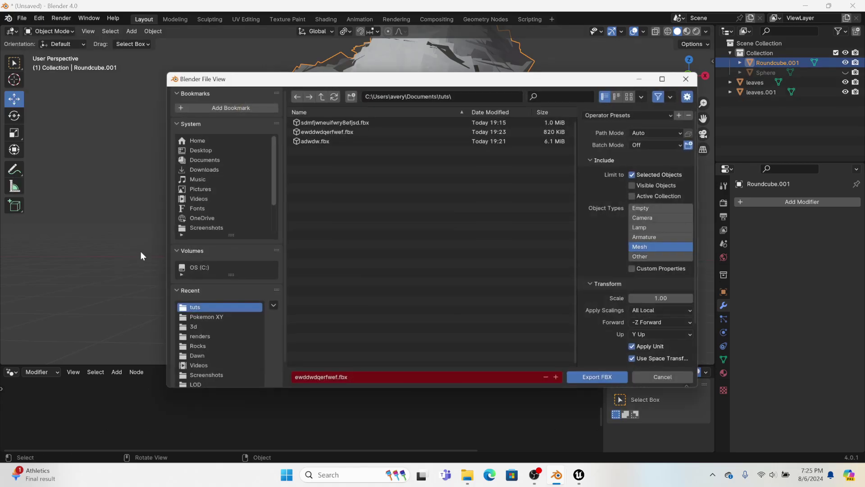
pyautogui.click(585, 378)
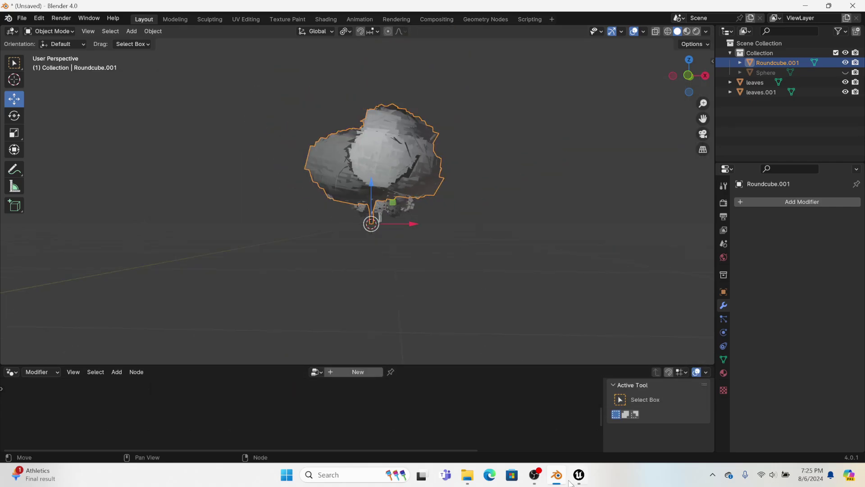
# Switch to Unreal Editor, open the ewddwdqerfwef static mesh, and reimport its base mesh
pyautogui.click(580, 475)
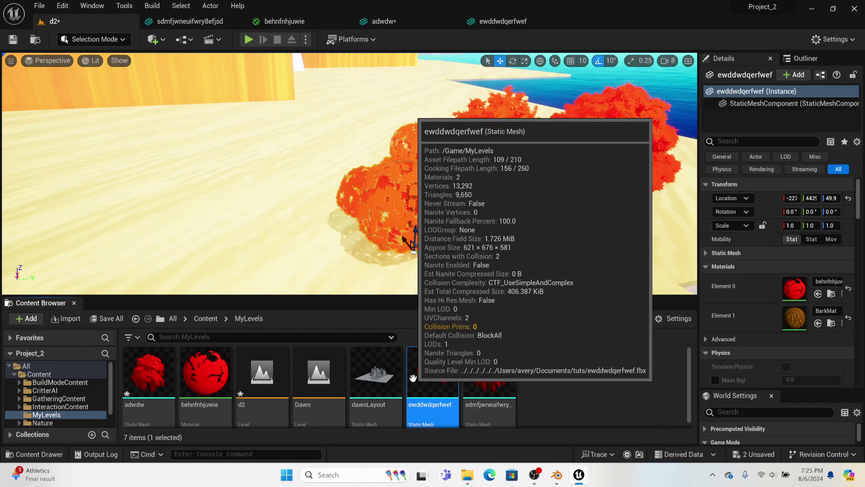
pyautogui.doubleClick(429, 351)
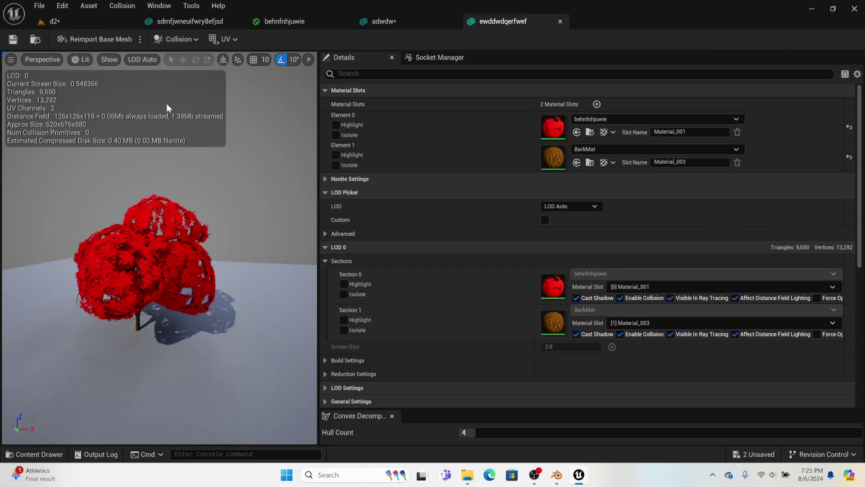
pyautogui.click(124, 40)
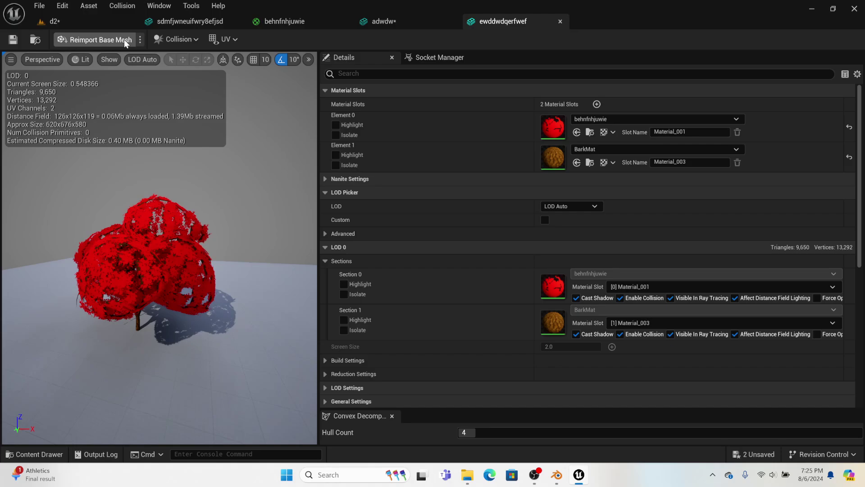
pyautogui.click(124, 40)
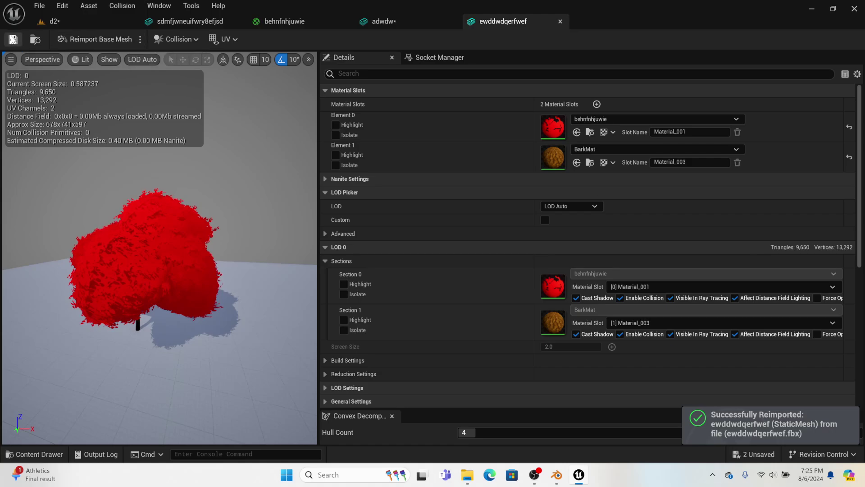
# Play the d2 level and run the character under the three red trees and back out to examine their foliage
pyautogui.click(68, 21)
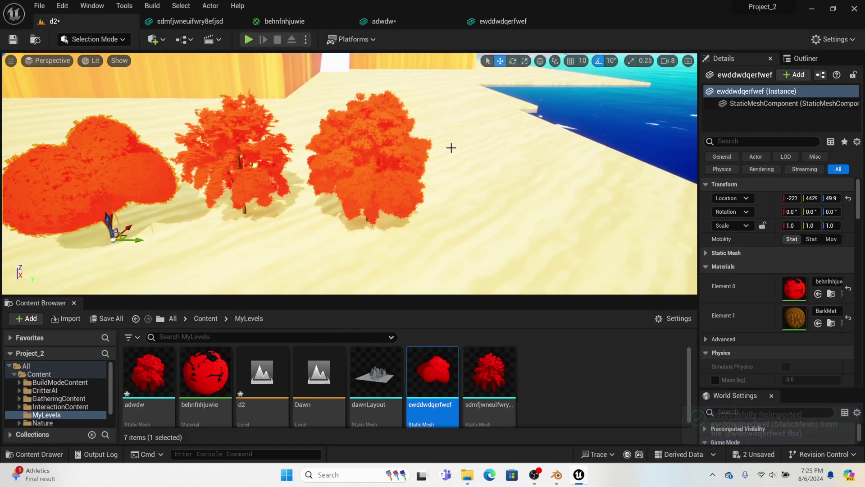
pyautogui.click(246, 40)
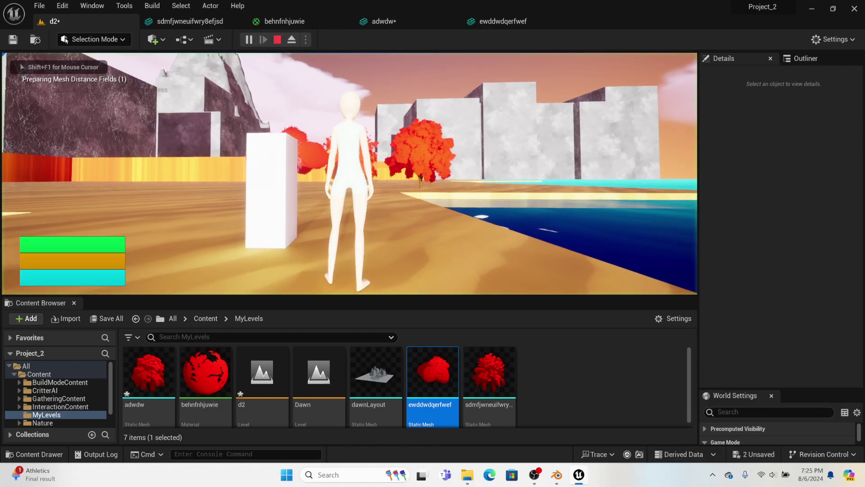
pyautogui.press('a')
pyautogui.press('d')
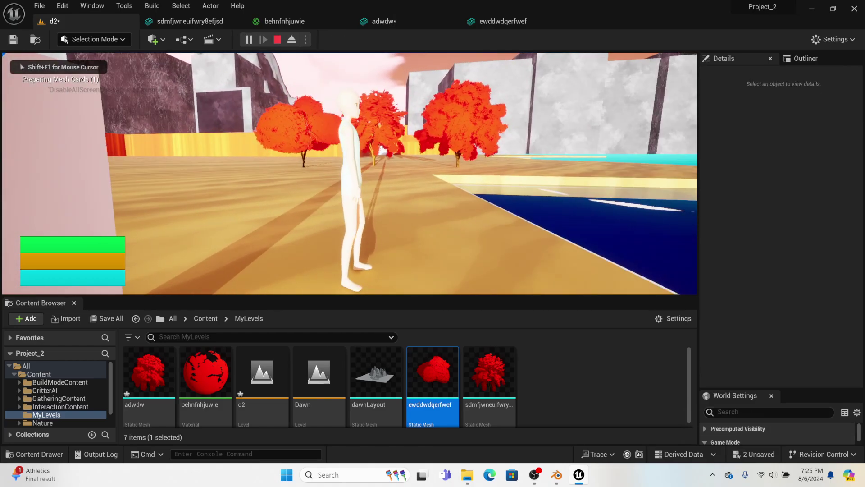
pyautogui.press('w')
pyautogui.press('d')
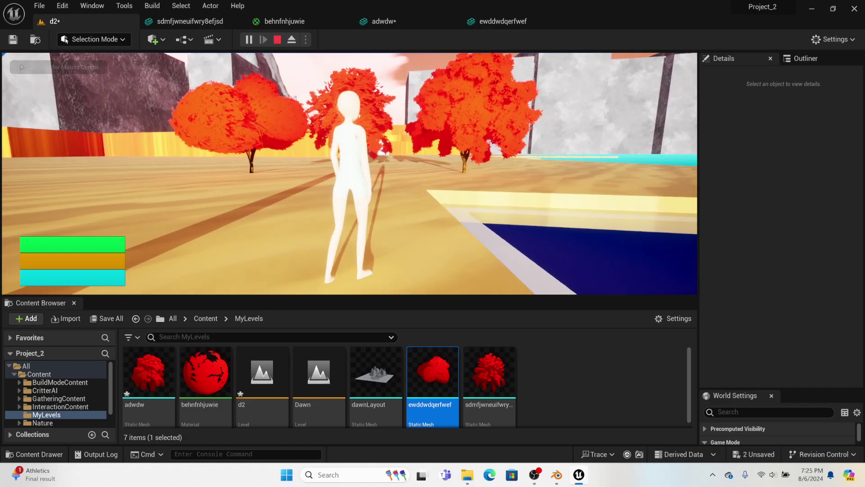
pyautogui.press('w')
pyautogui.press('d')
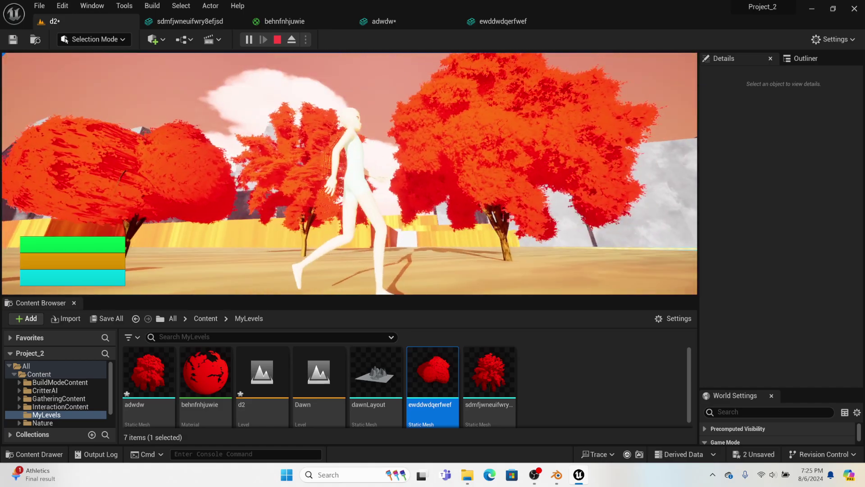
pyautogui.press('d')
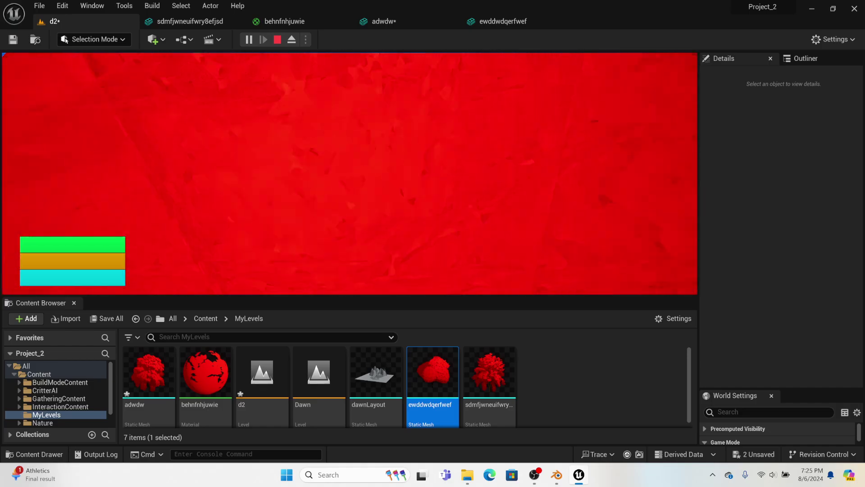
pyautogui.press('w')
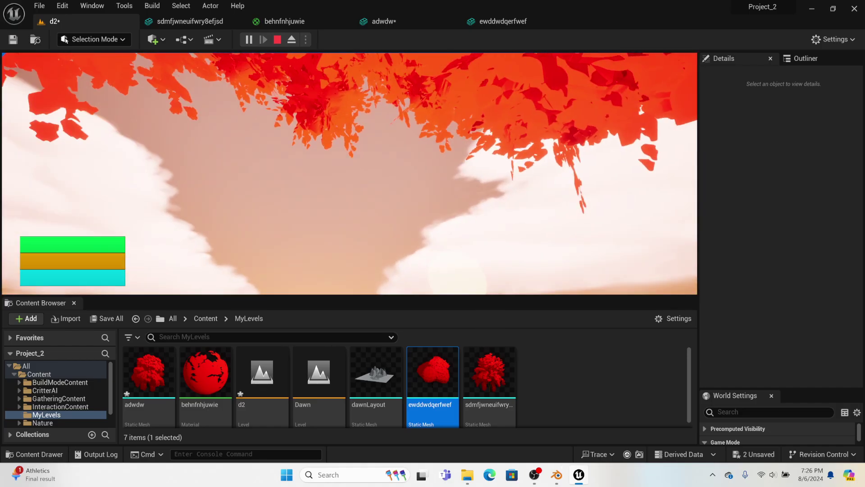
pyautogui.press('w')
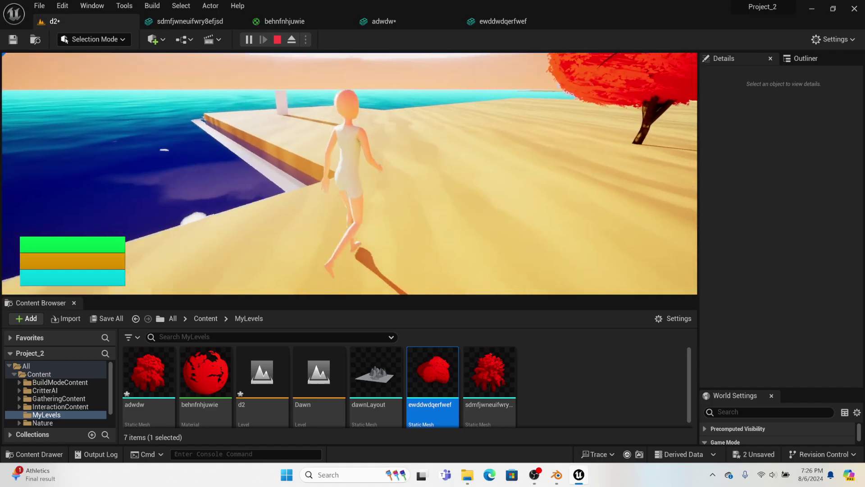
pyautogui.press('s')
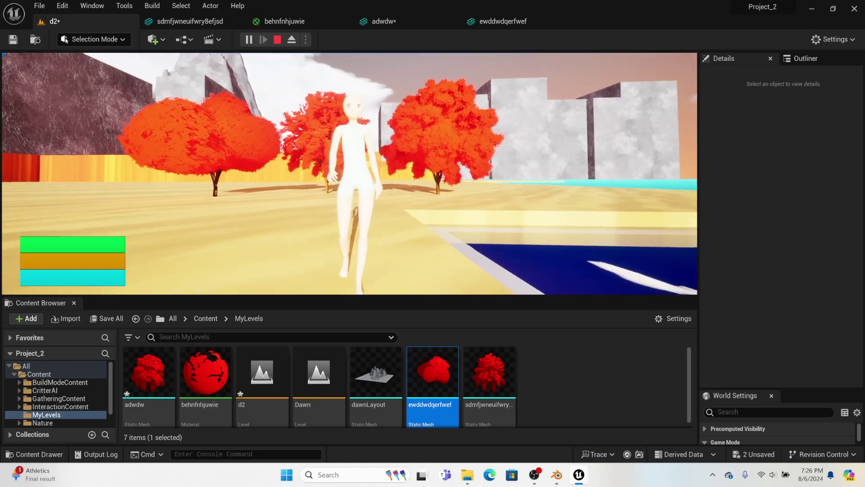
pyautogui.press('s')
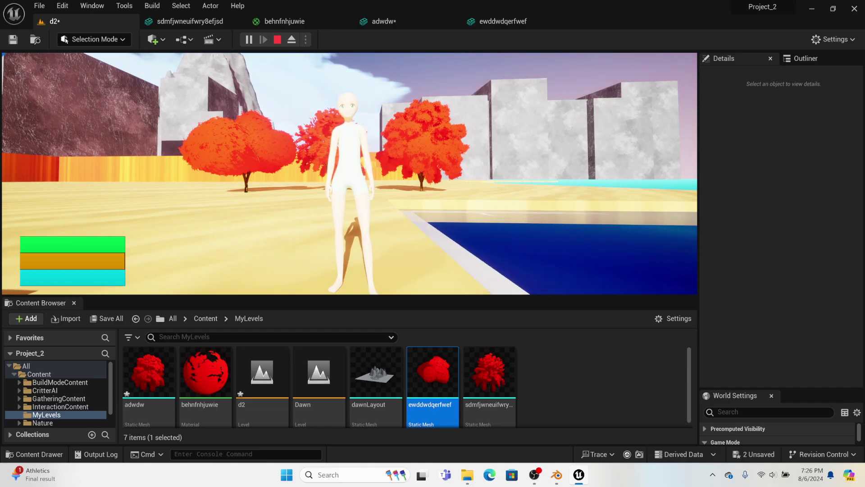
# Walk the character up to the trees again and examine the leaf shading and trunks from close range under the changed daylight
pyautogui.press('w')
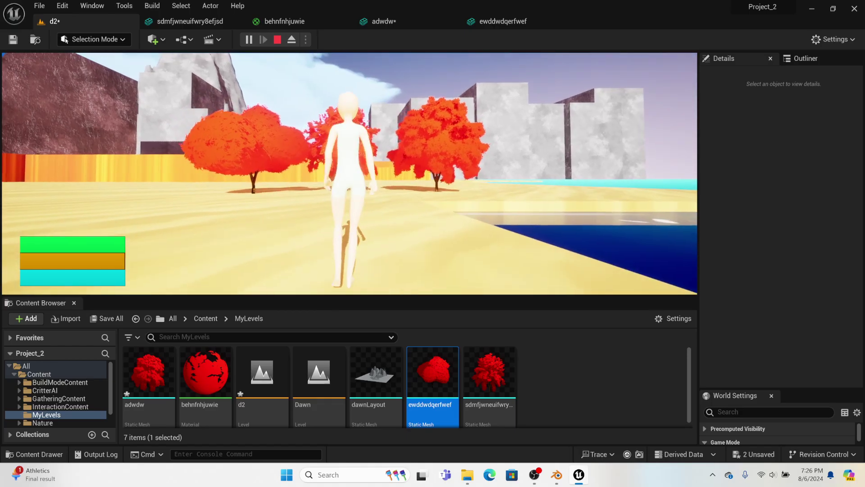
pyautogui.press('w')
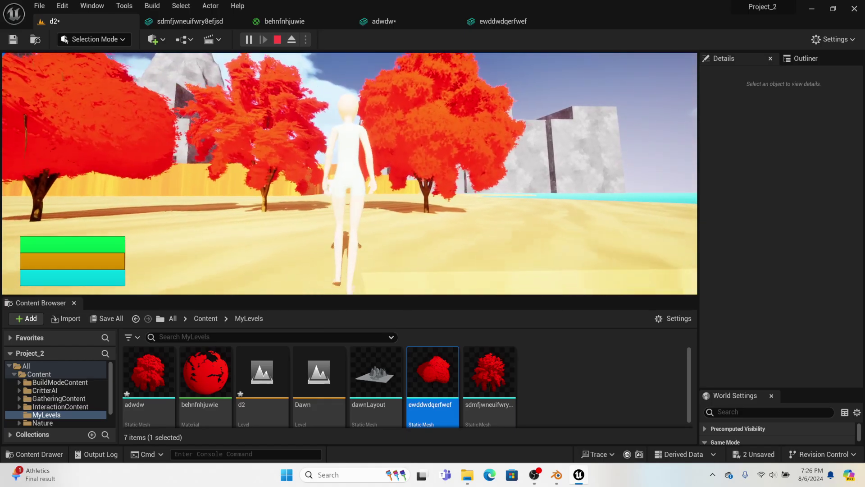
pyautogui.press('w')
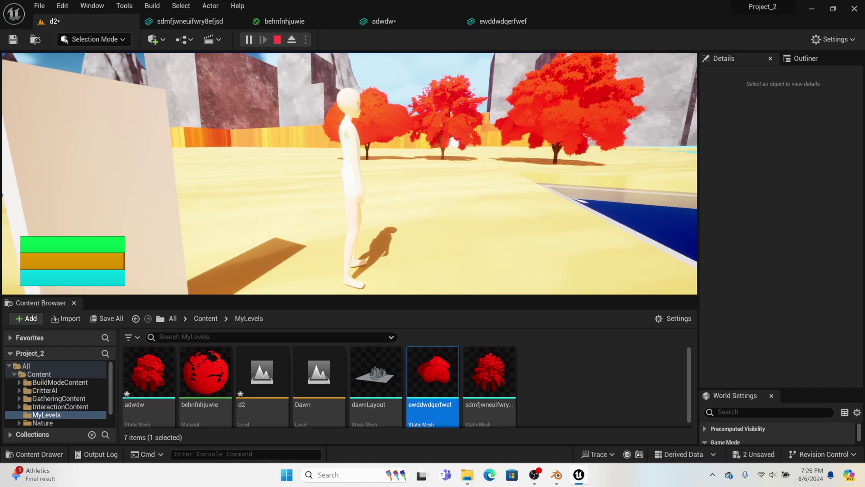
pyautogui.press('w')
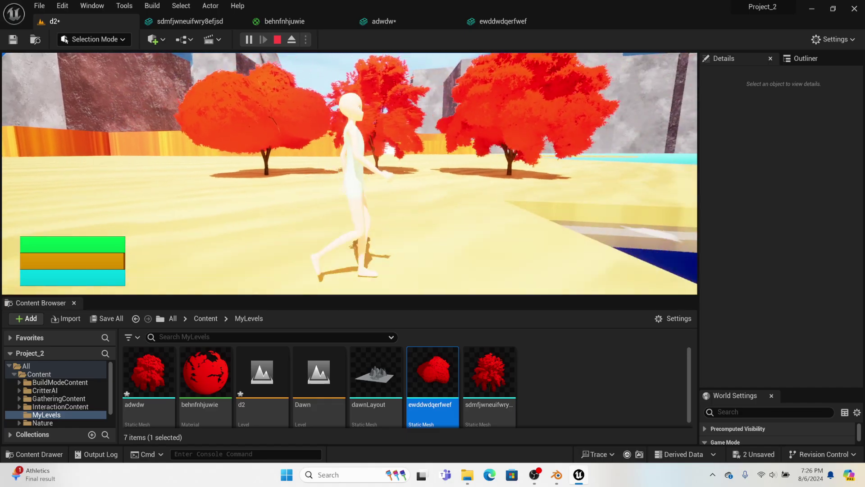
pyautogui.press('w')
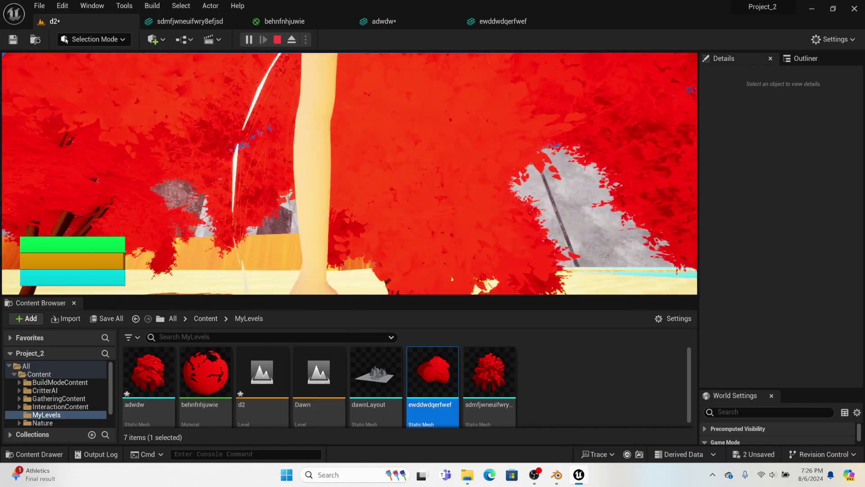
pyautogui.press('w')
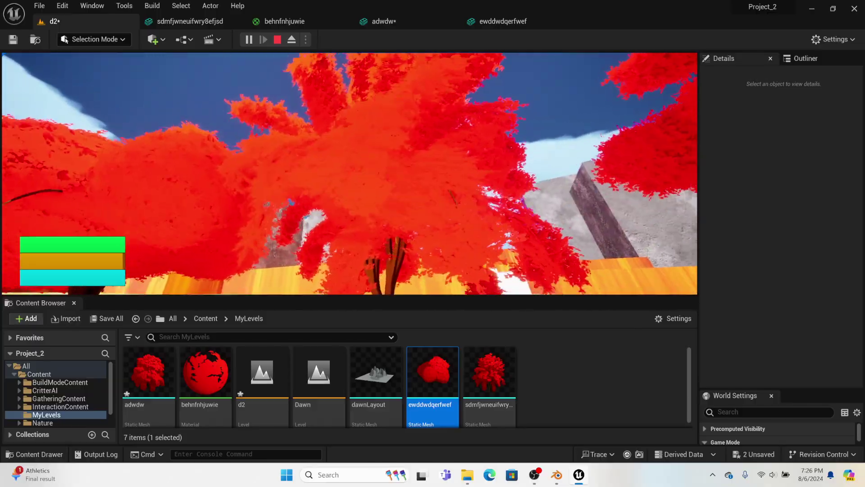
pyautogui.press('w')
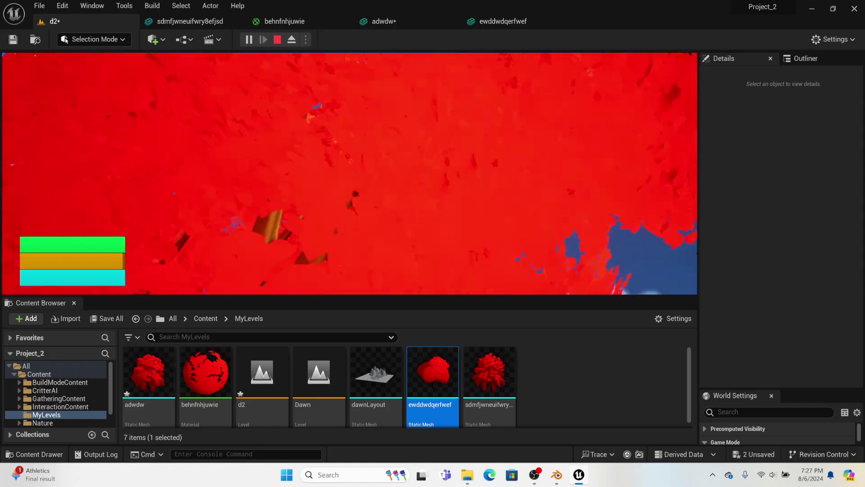
pyautogui.press('w')
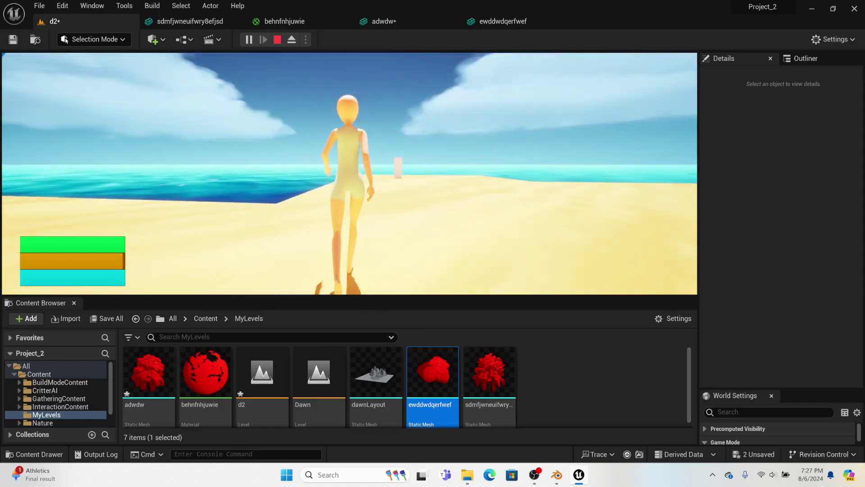
# Run the character across the sand past the white block to the platform's edge, examine the surrounding water, and jump at the edge
pyautogui.press('w')
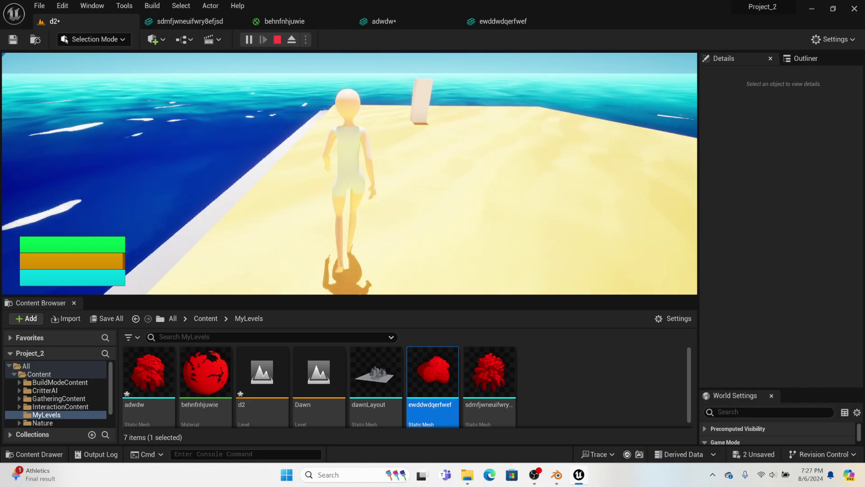
pyautogui.press('w')
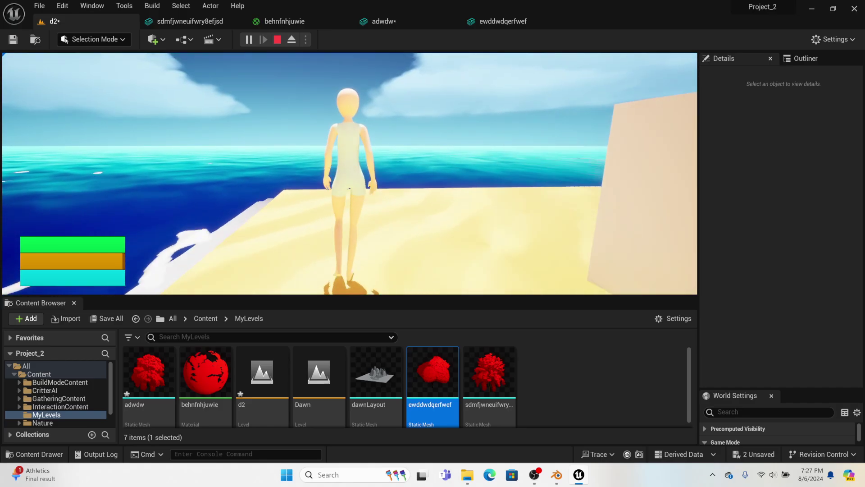
pyautogui.press('d')
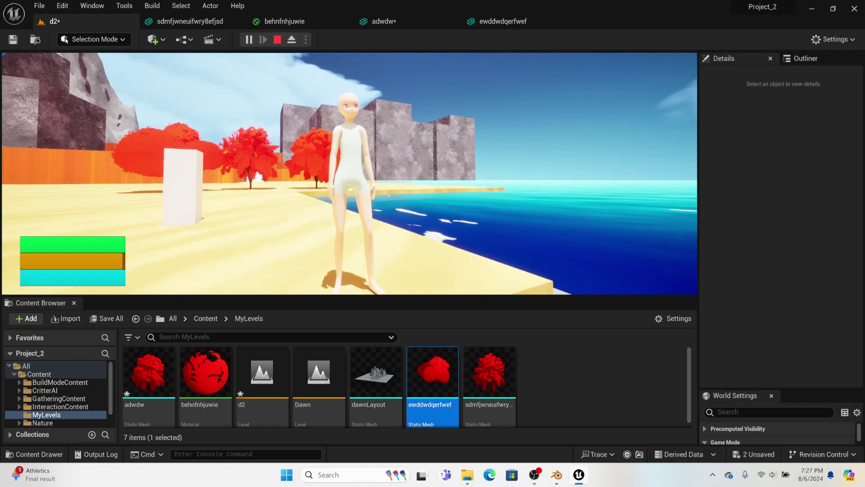
pyautogui.press('d')
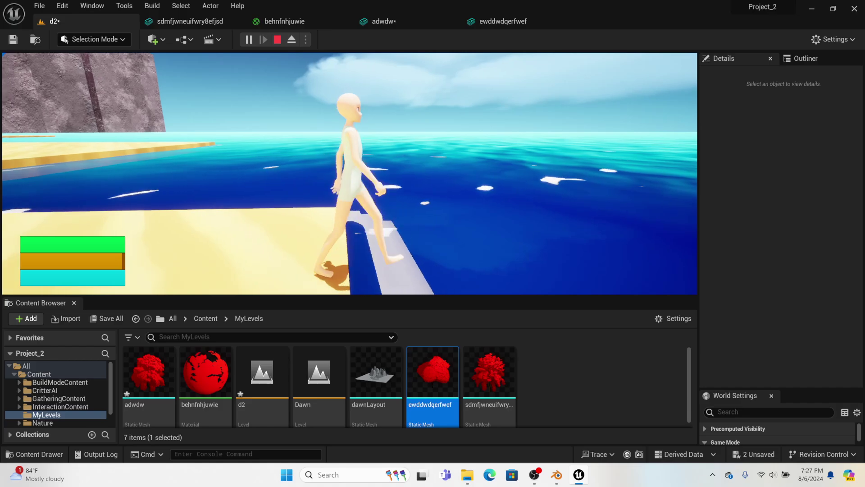
pyautogui.press('w')
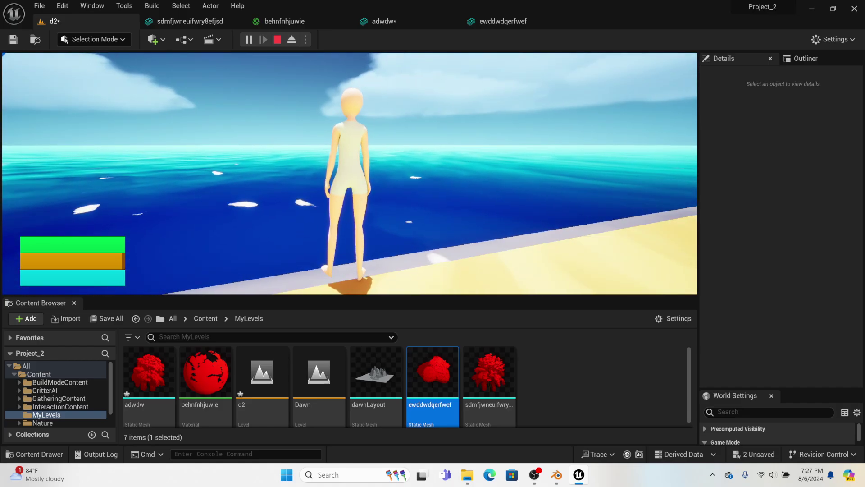
pyautogui.press('d')
pyautogui.press('space')
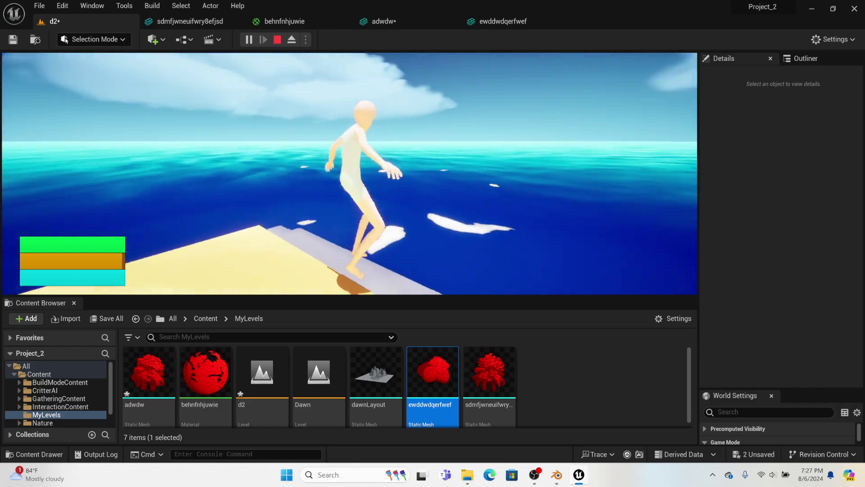